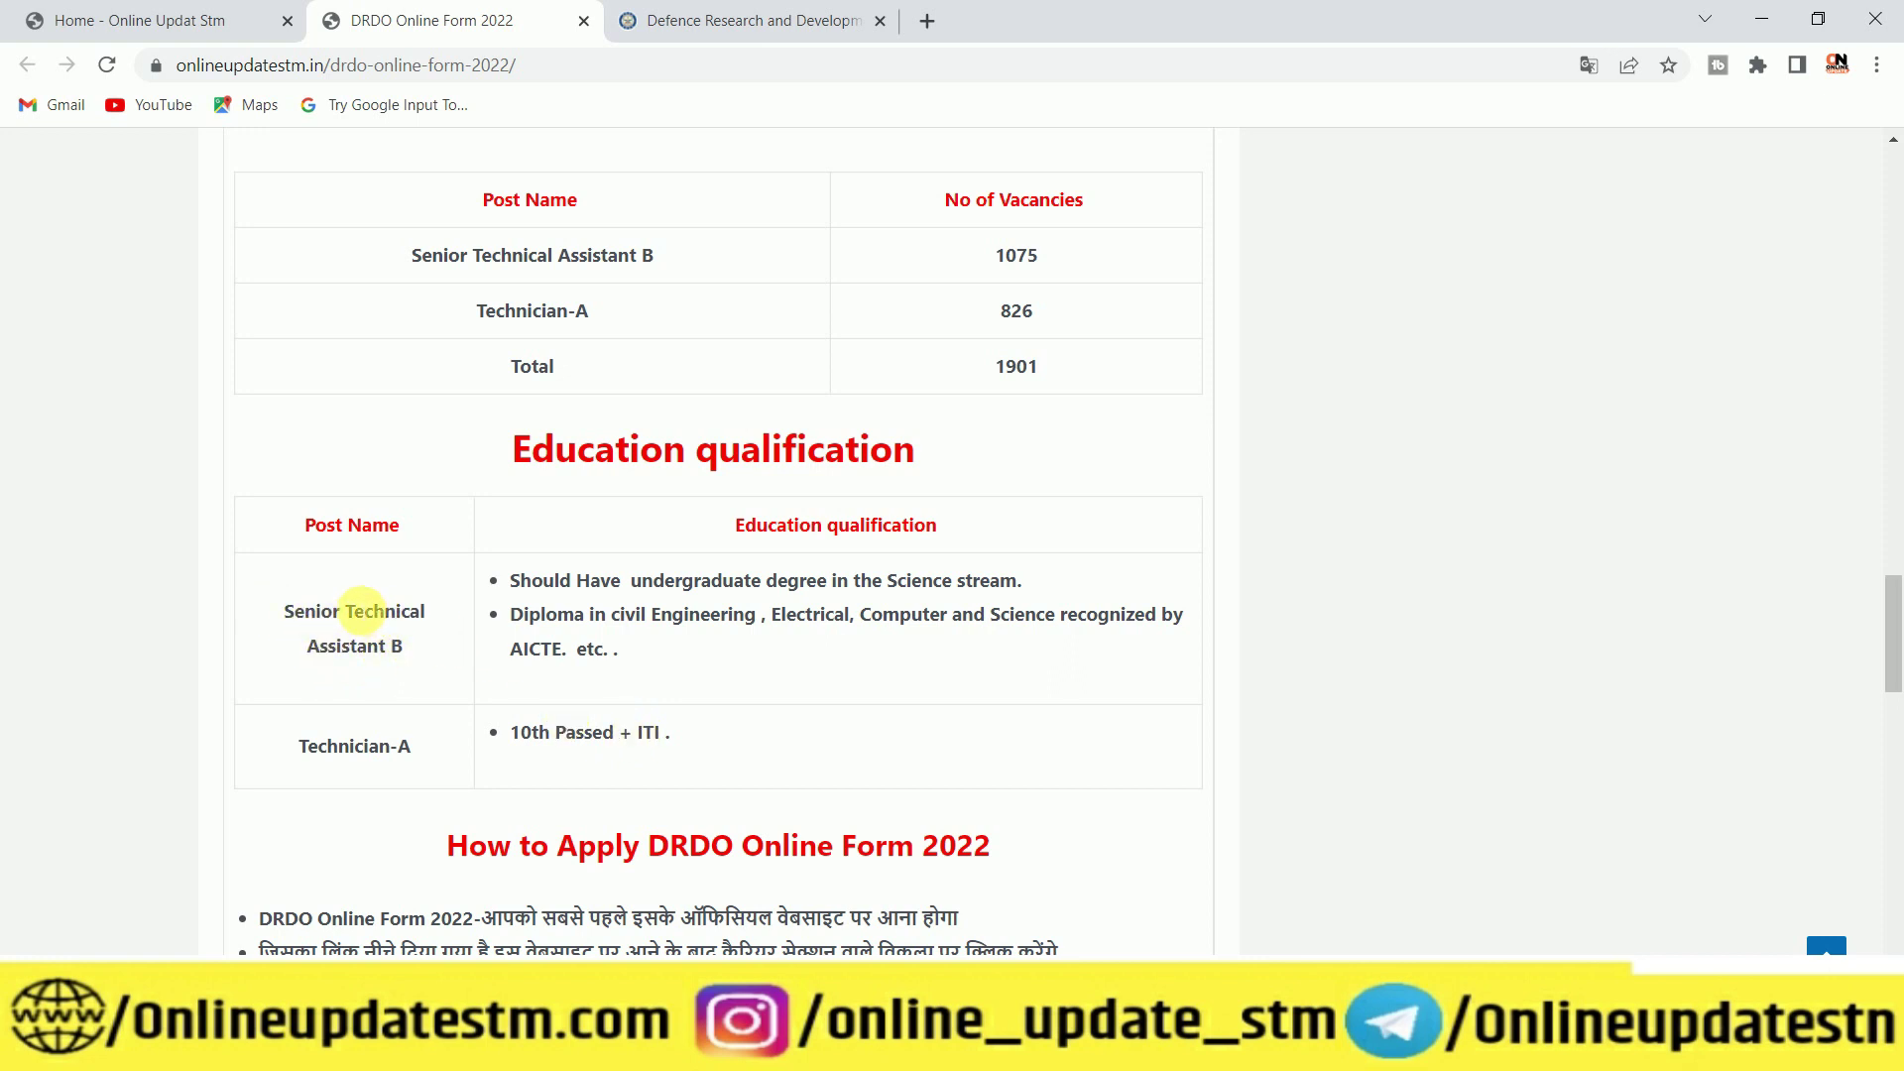
Open the Online Apply link from the article's Important Link table and switch to the CEPTAM application page
scroll(1207, 581, "down", 5)
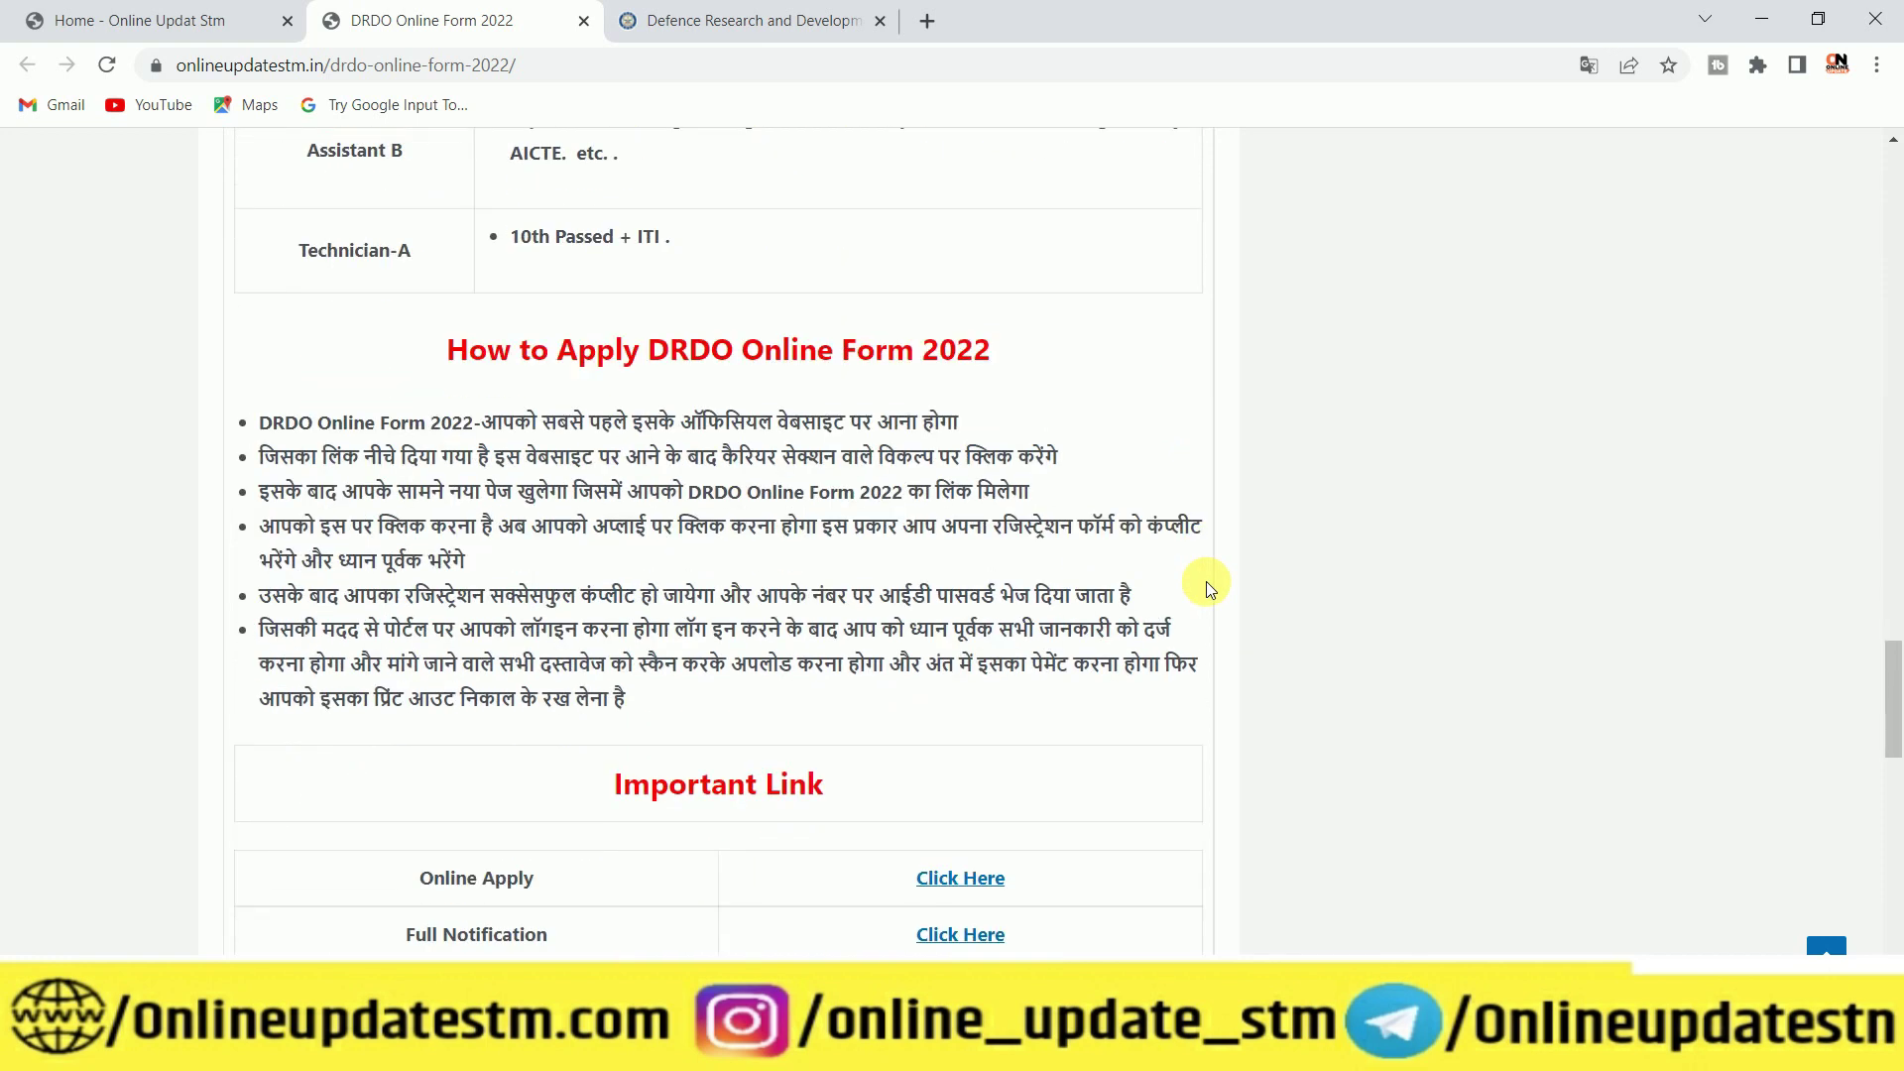
scroll(1206, 581, "down", 3)
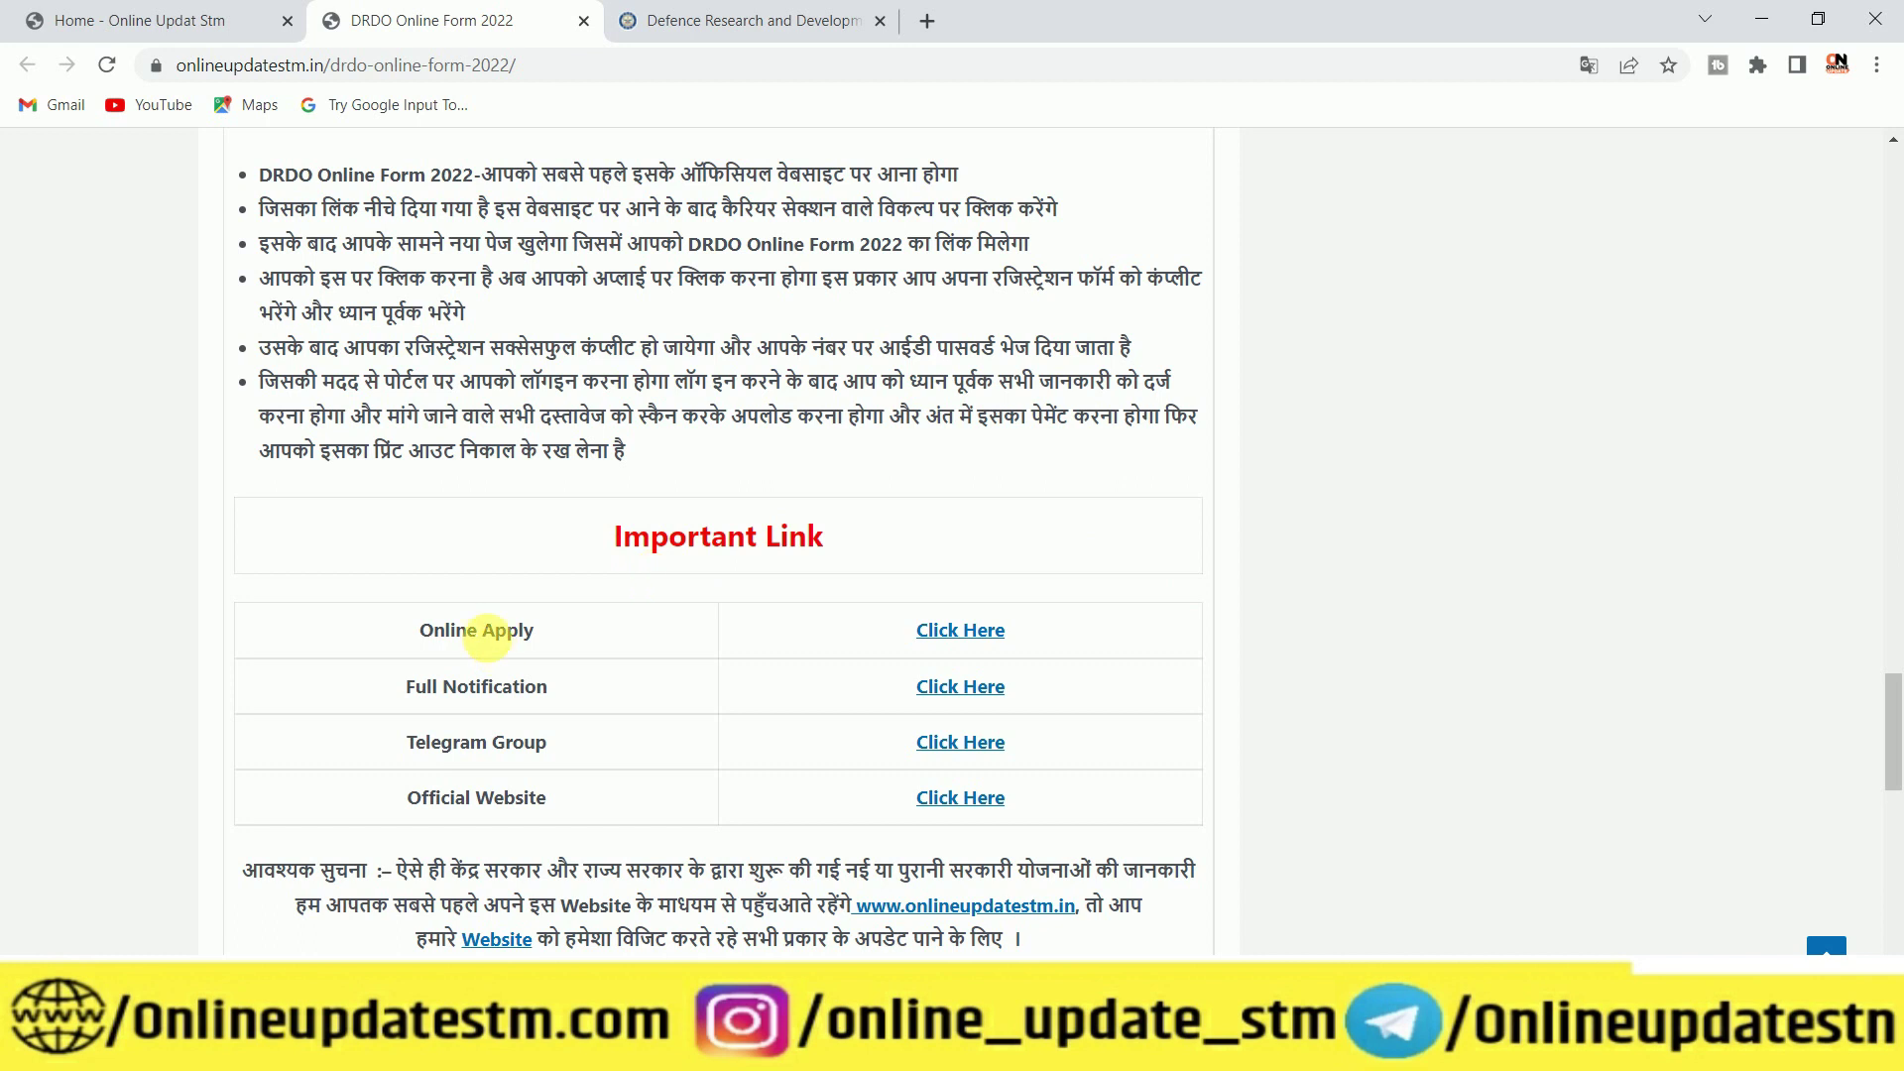
left_click(999, 635)
left_click(516, 20)
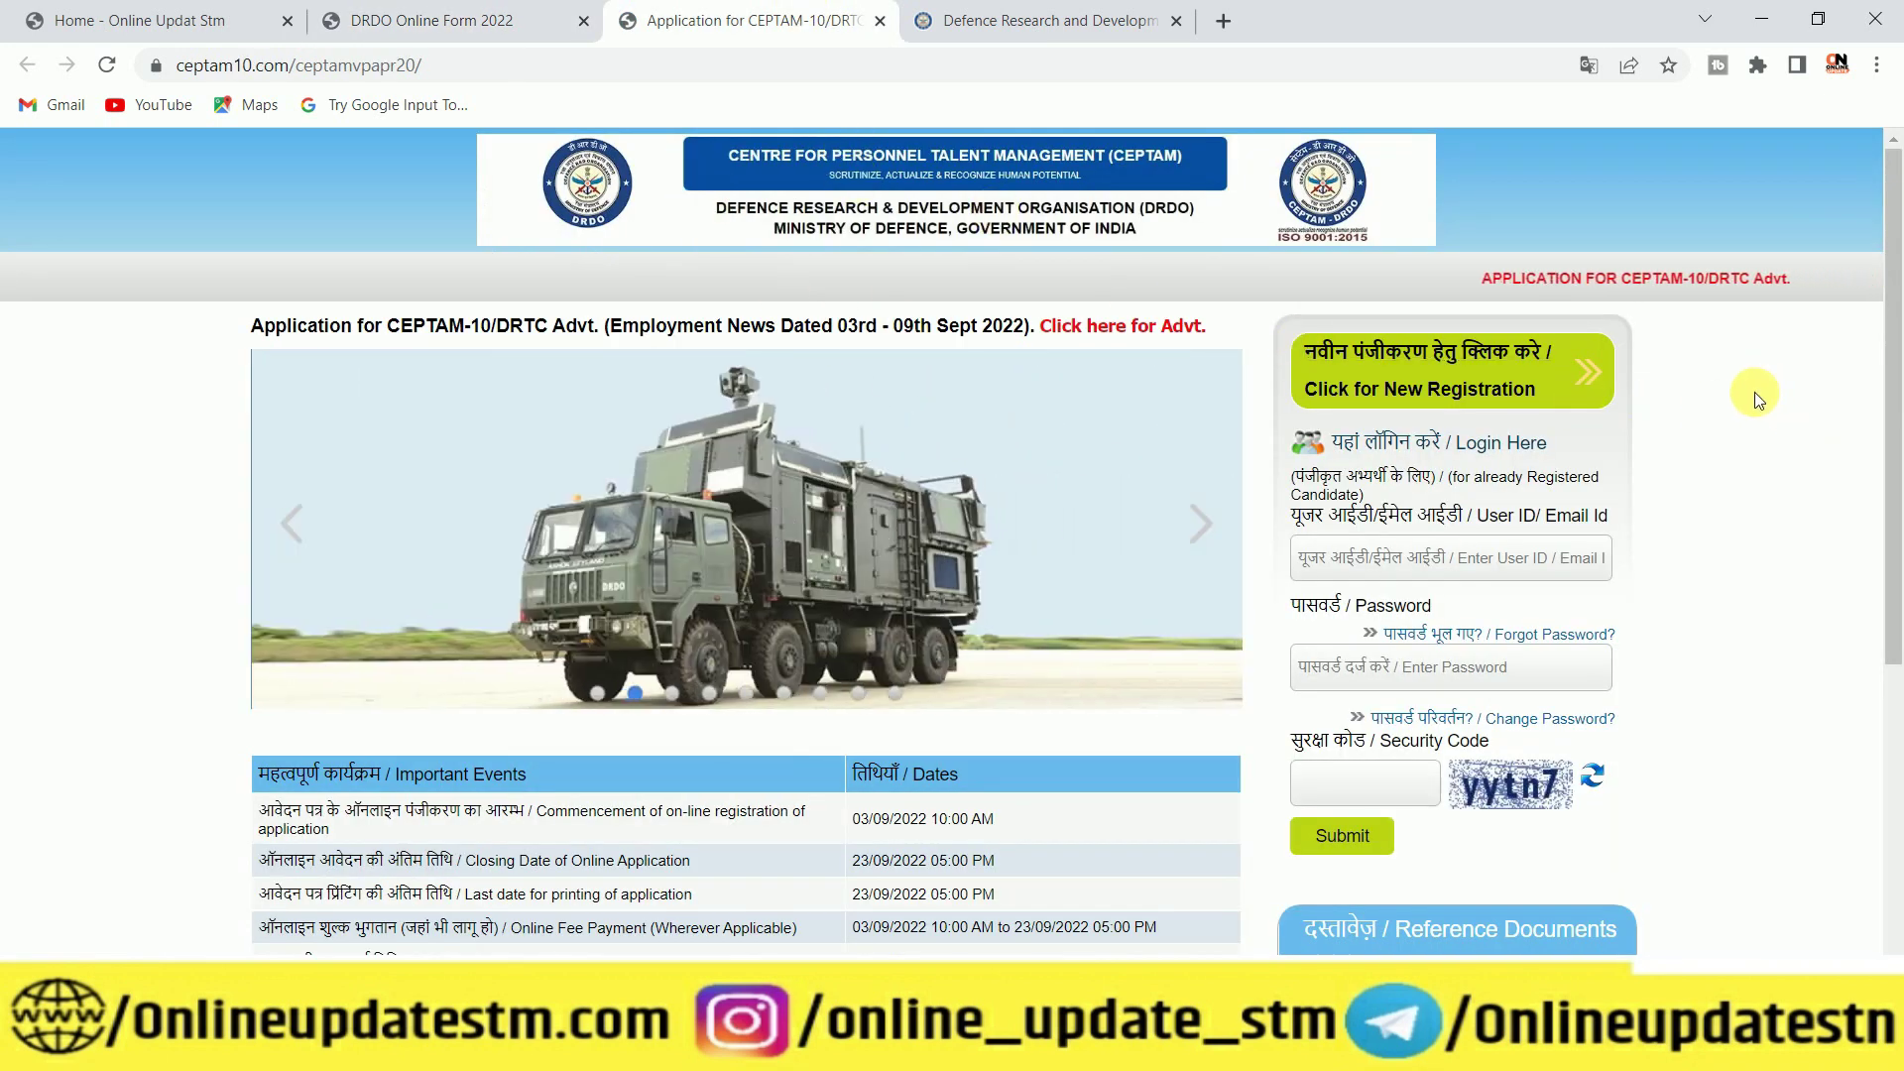
Review the important dates on the CEPTAM page and open the new candidate registration form
scroll(1652, 460, "down", 1)
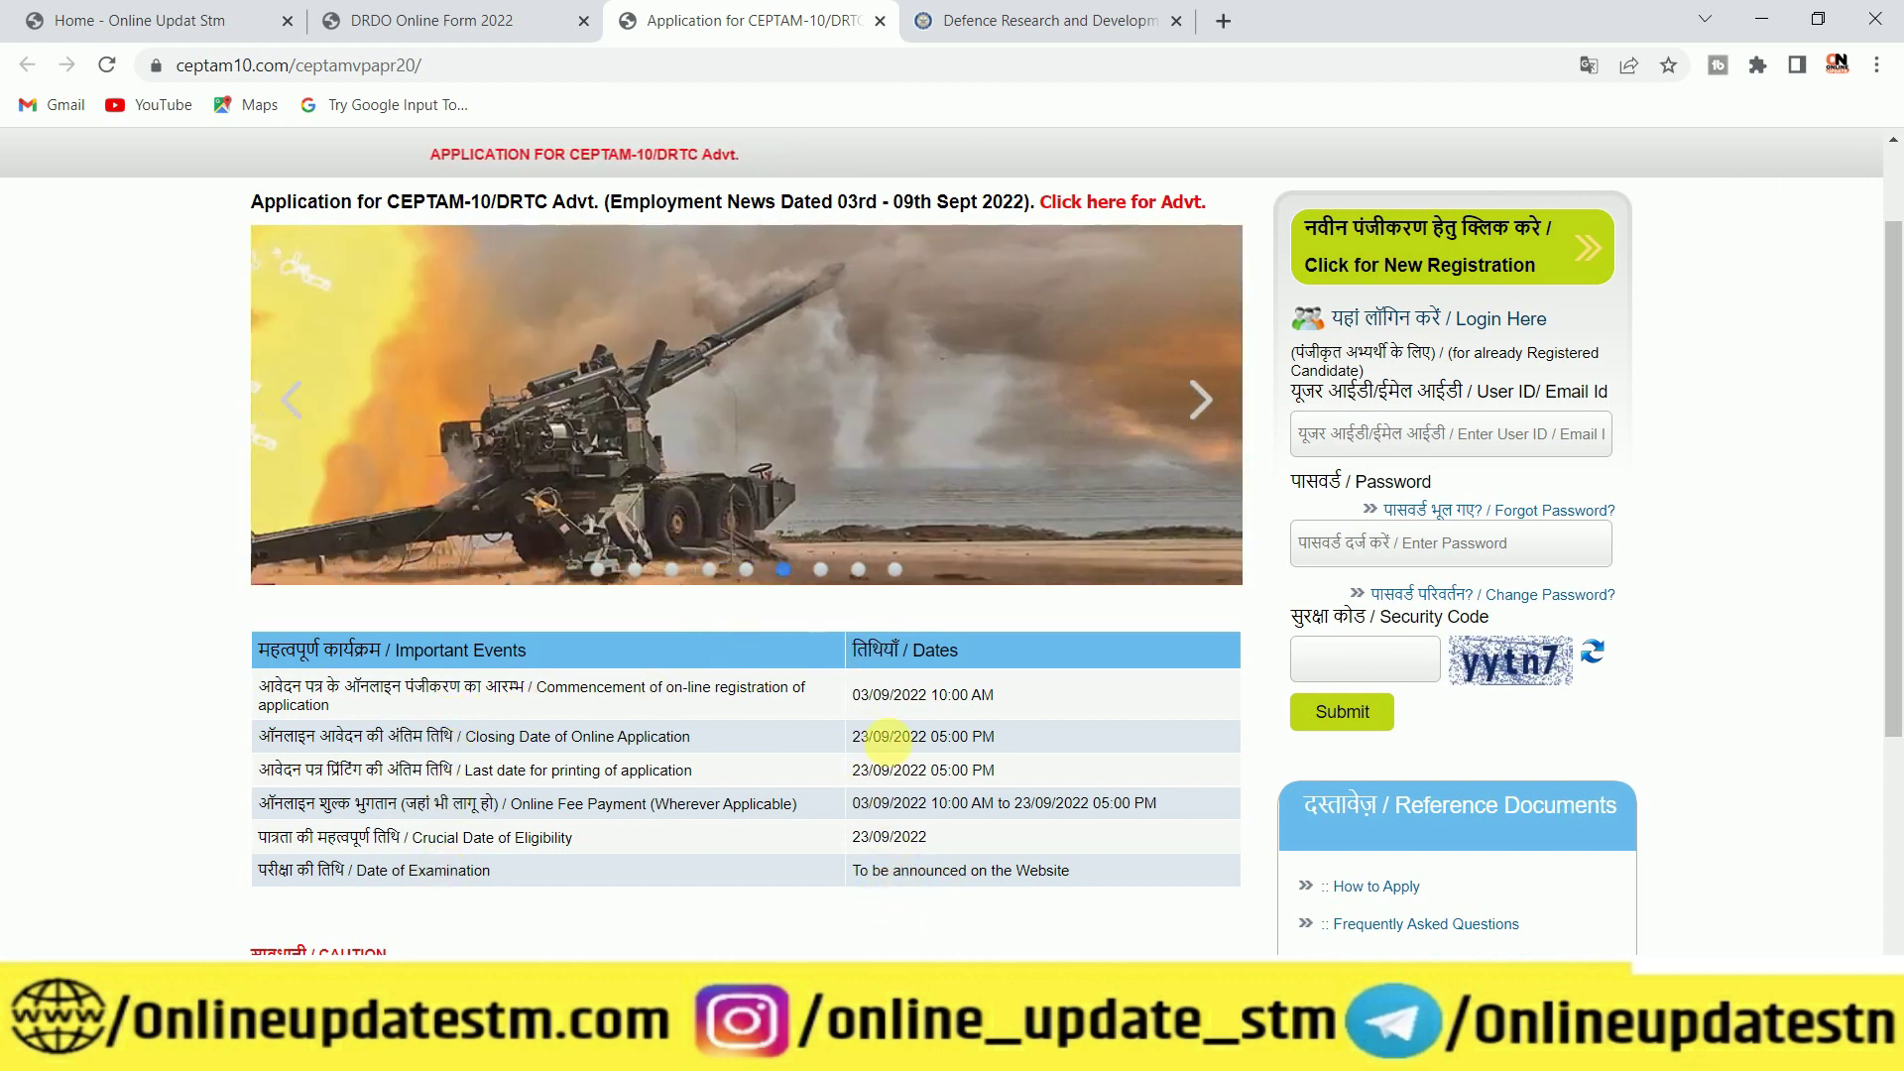
left_click(1394, 268)
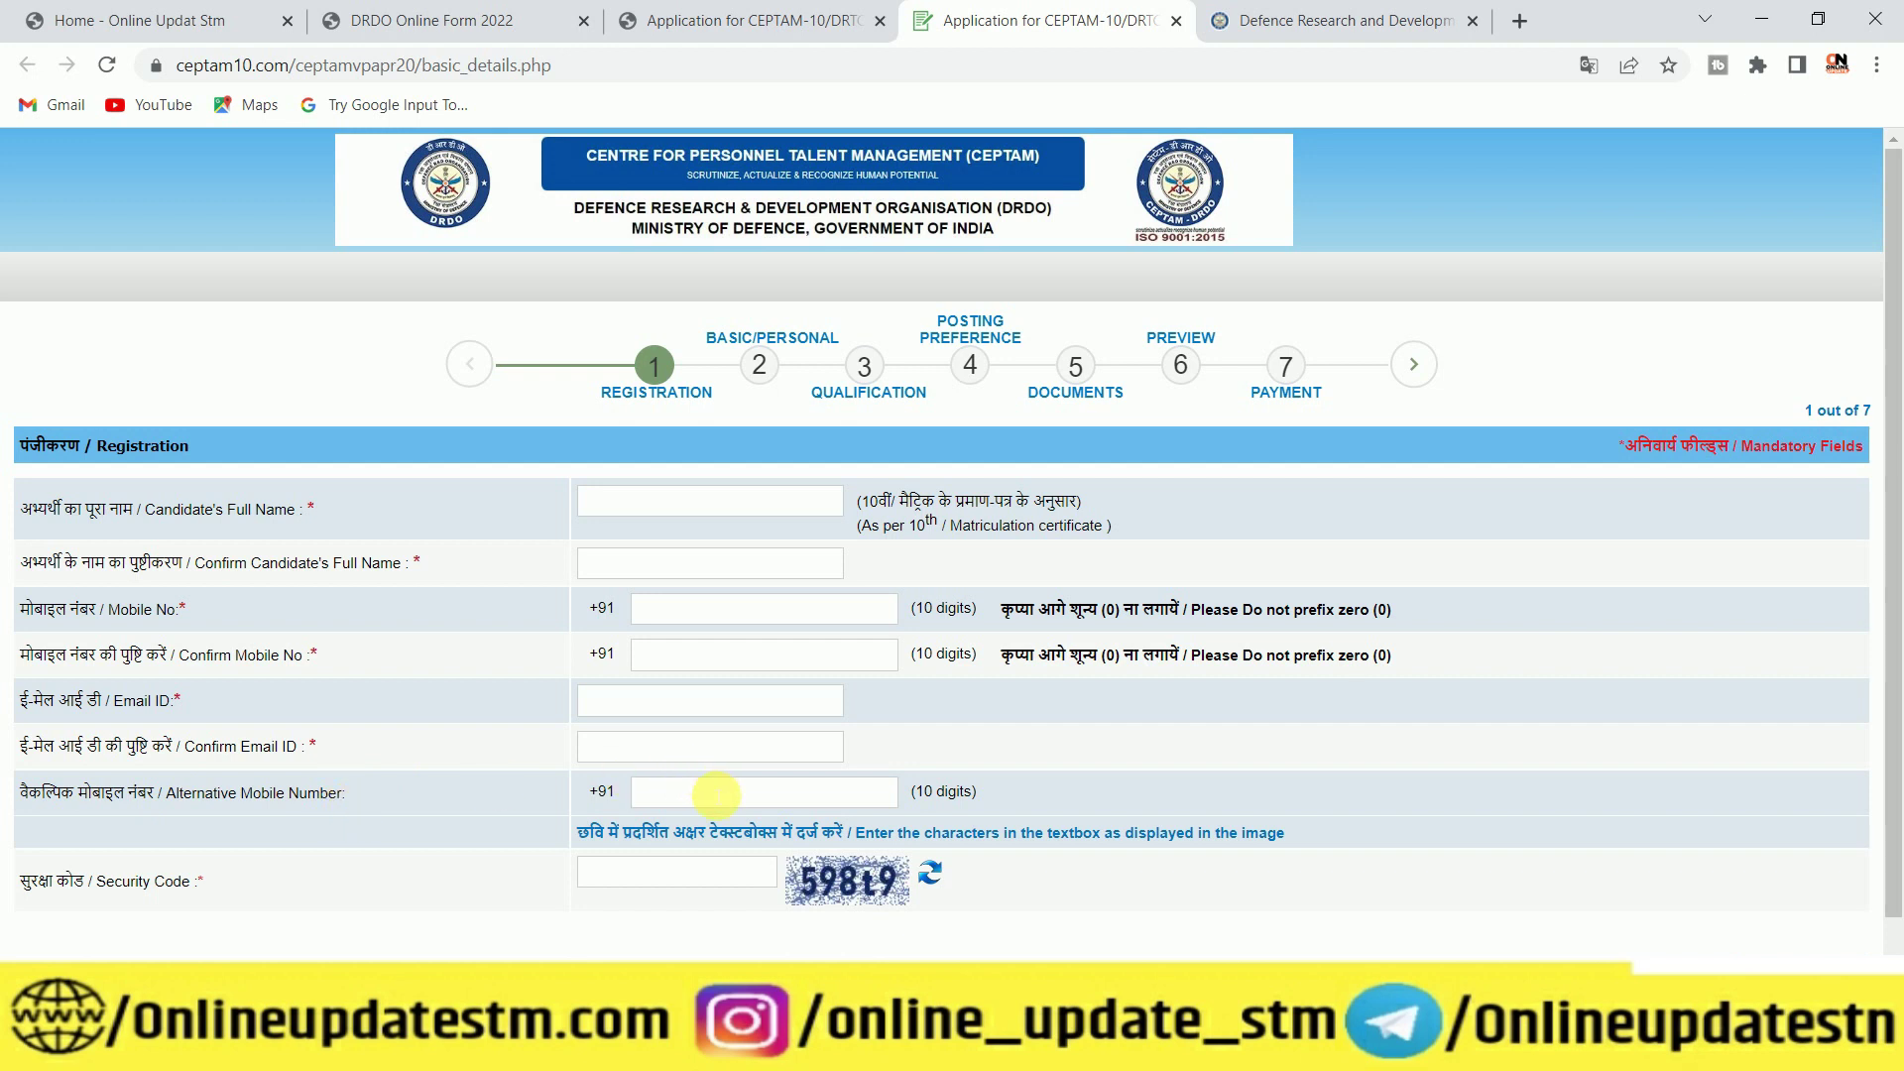
scroll(839, 794, "down", 1)
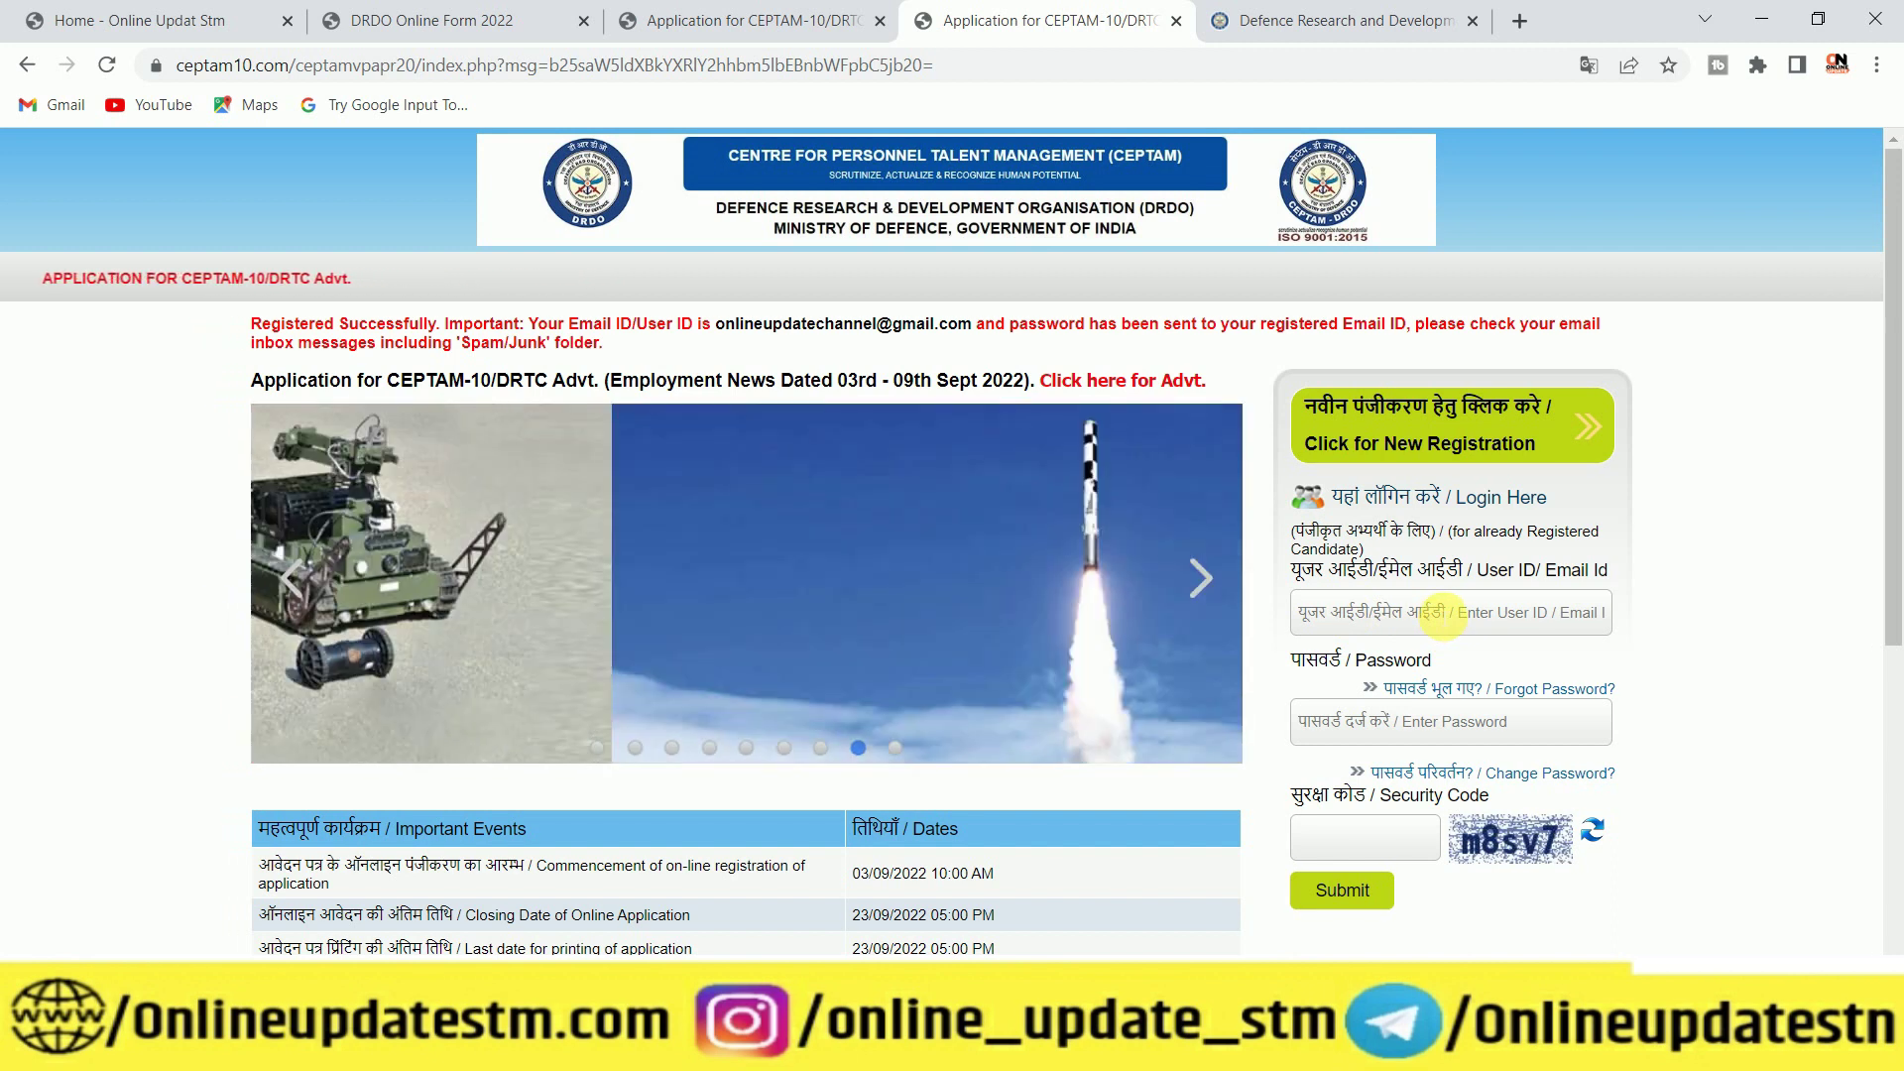
Log in as the registered candidate, skipping the password update, and start a new application from the dashboard
left_click(1394, 612)
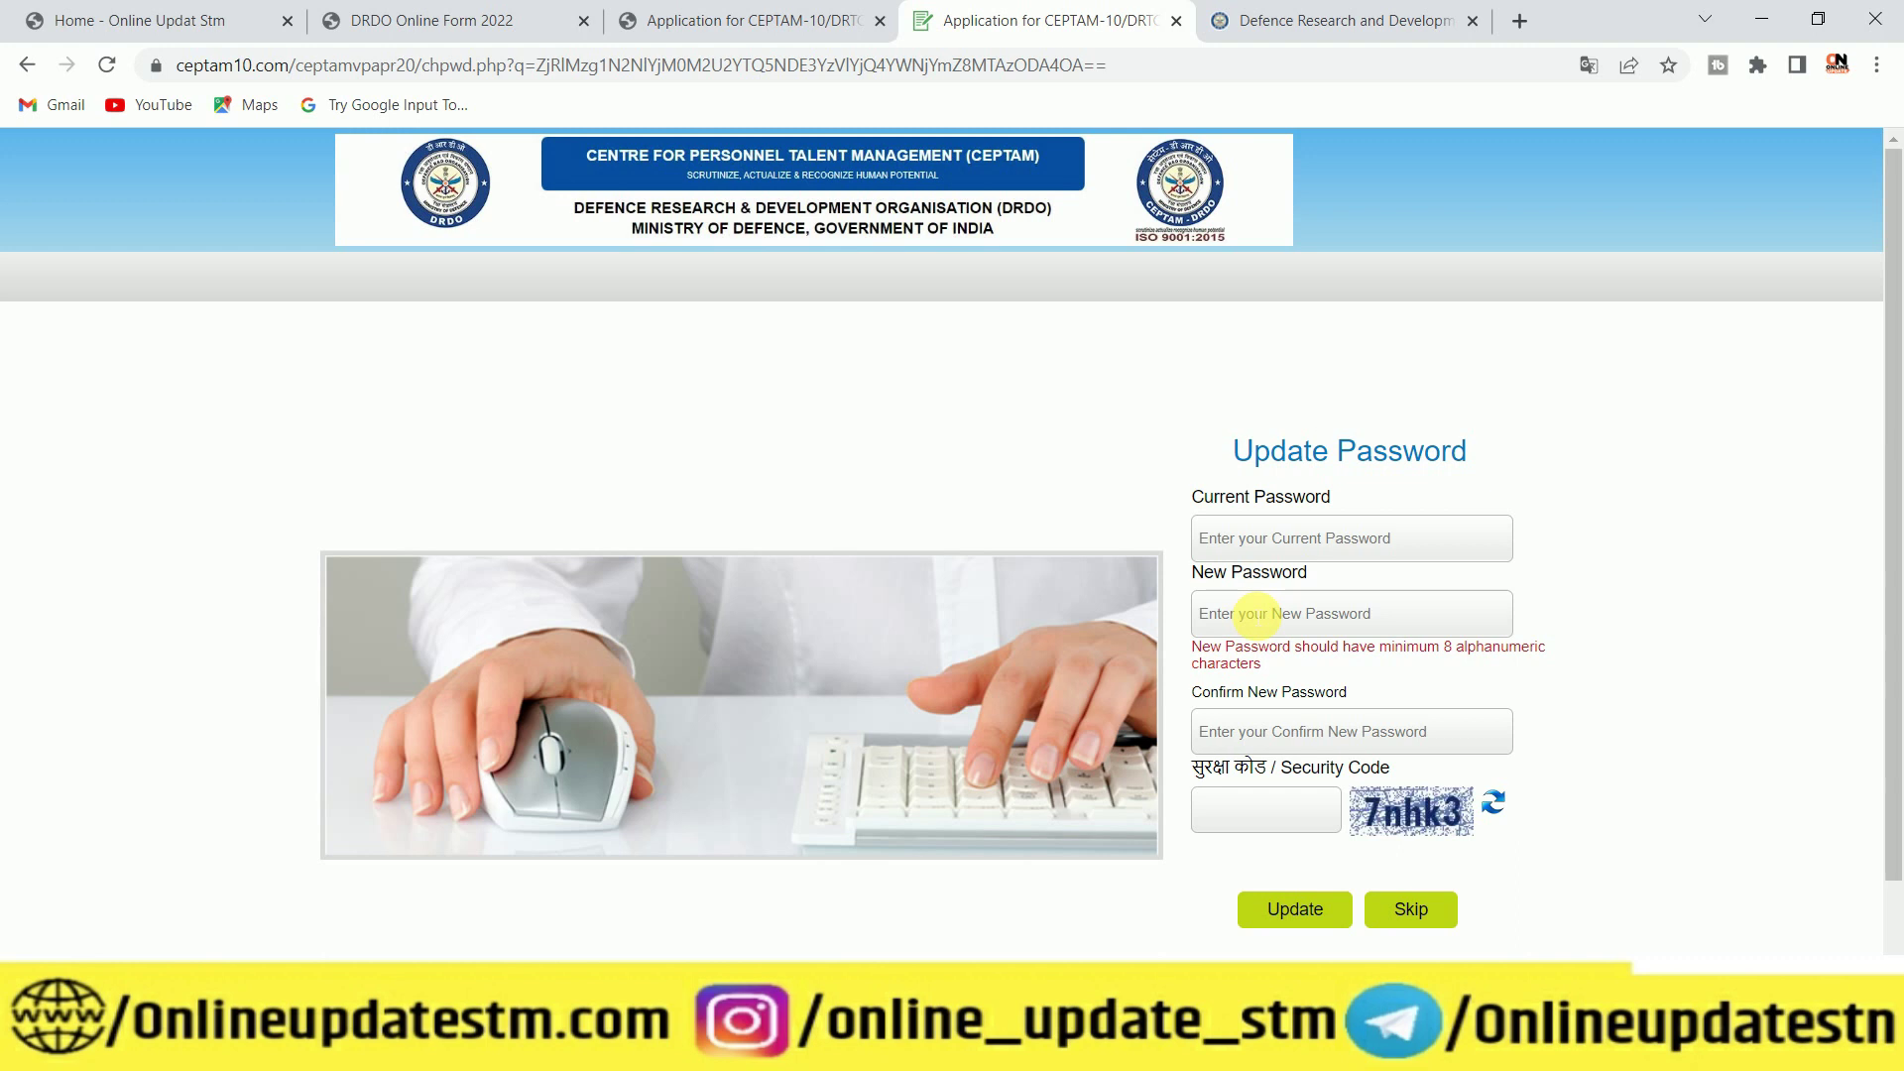
left_click(1411, 910)
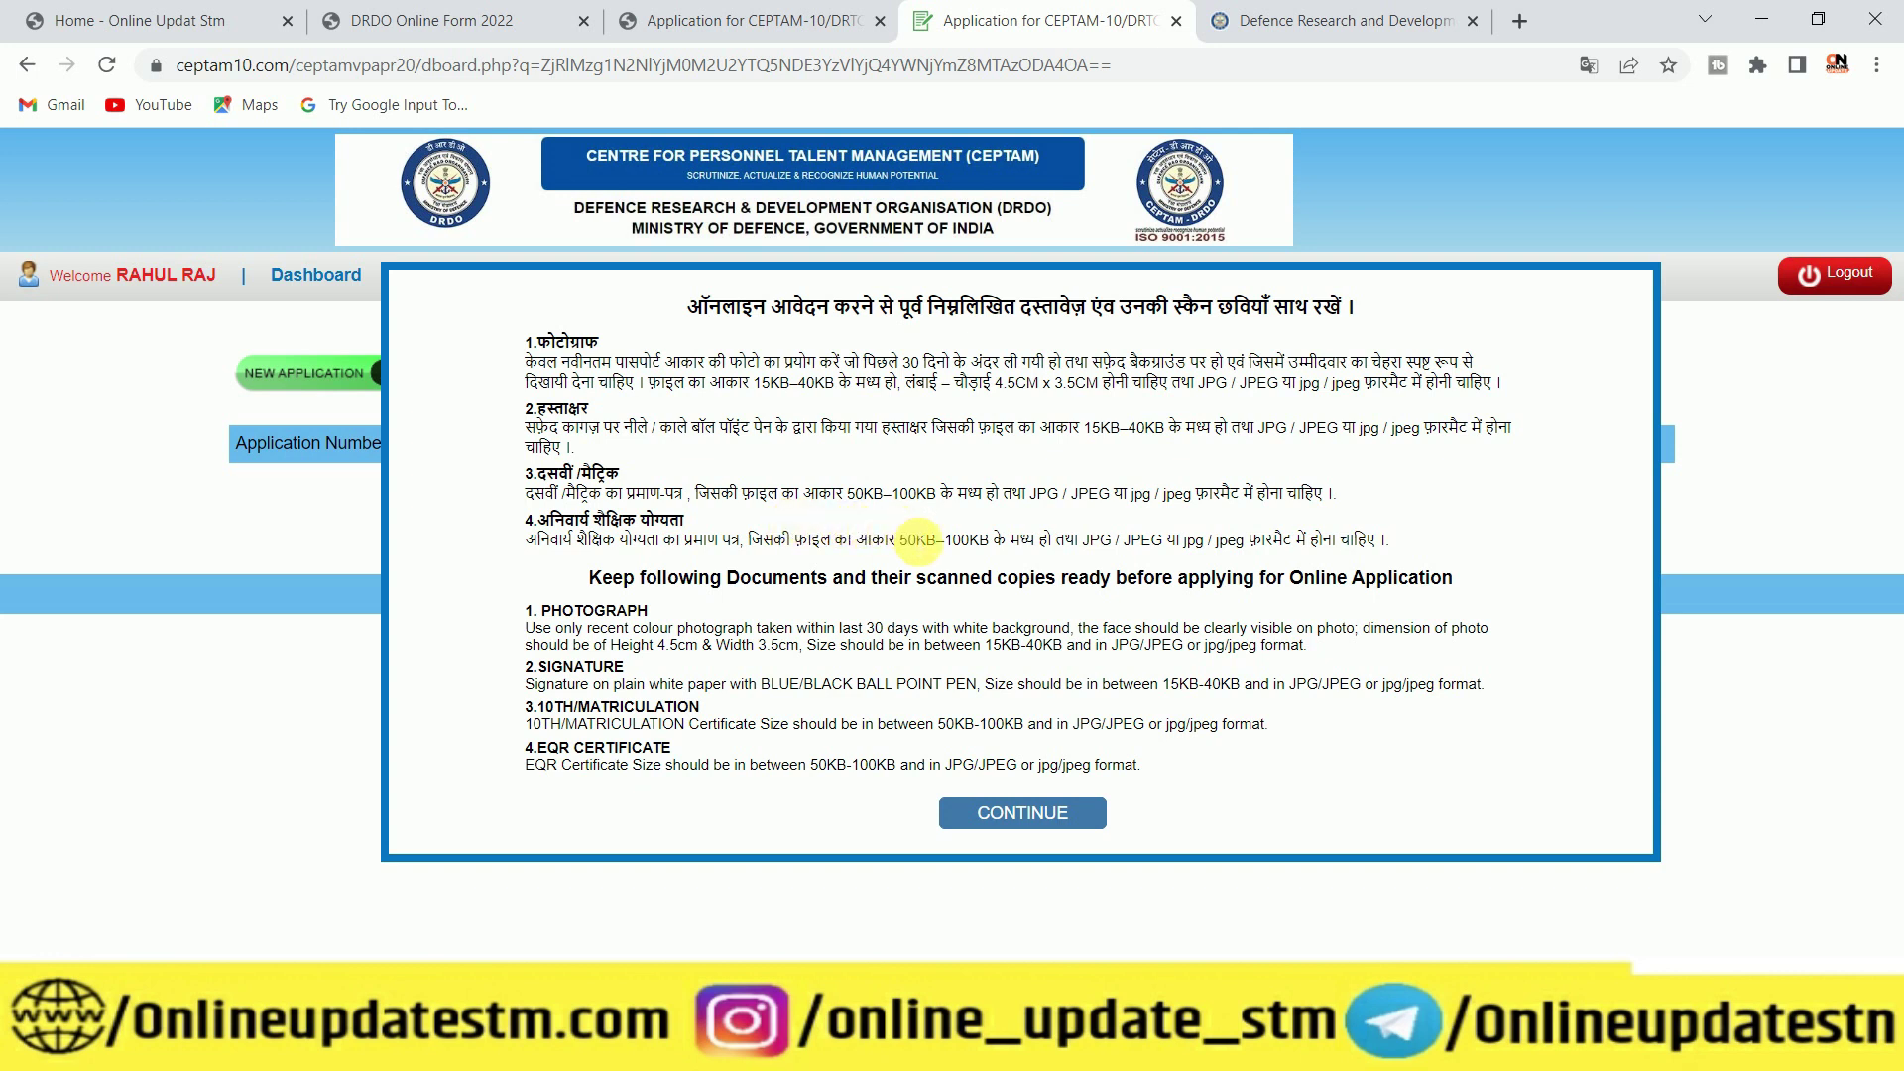
left_click(1039, 813)
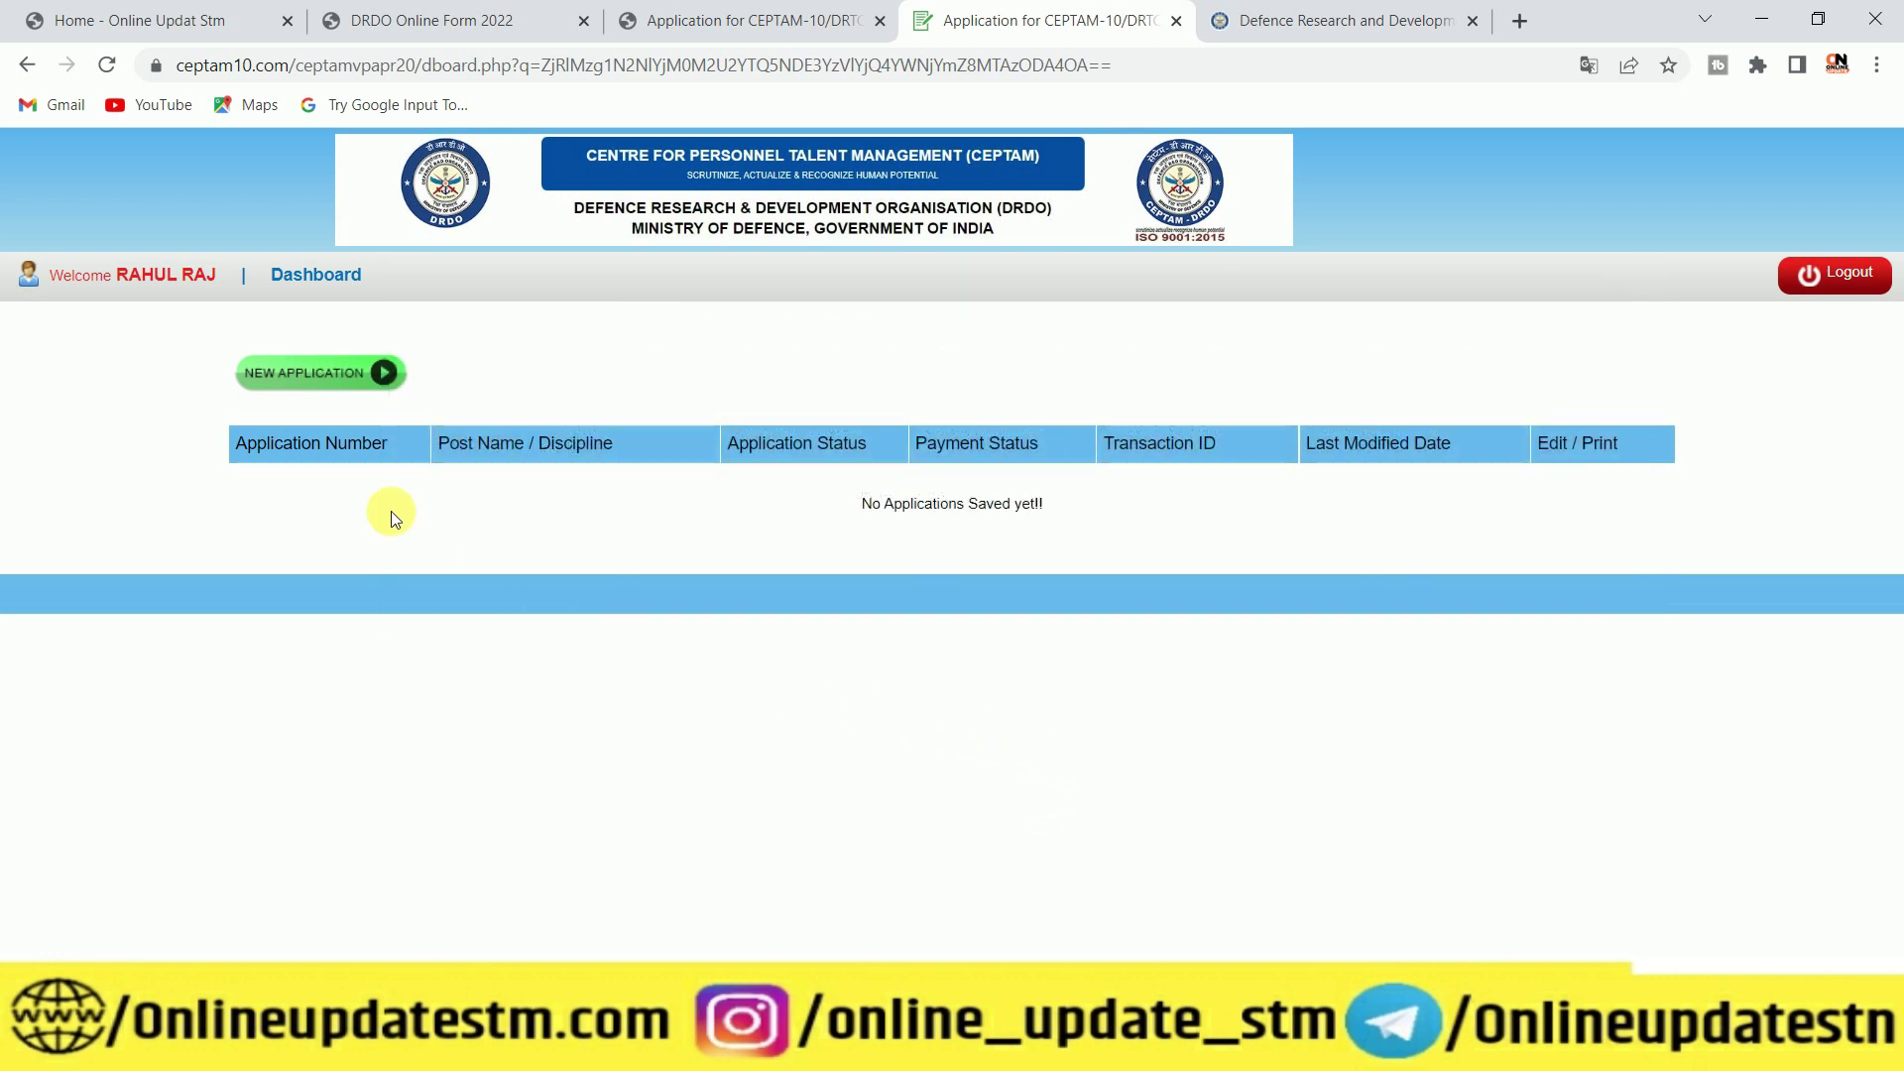
left_click(315, 378)
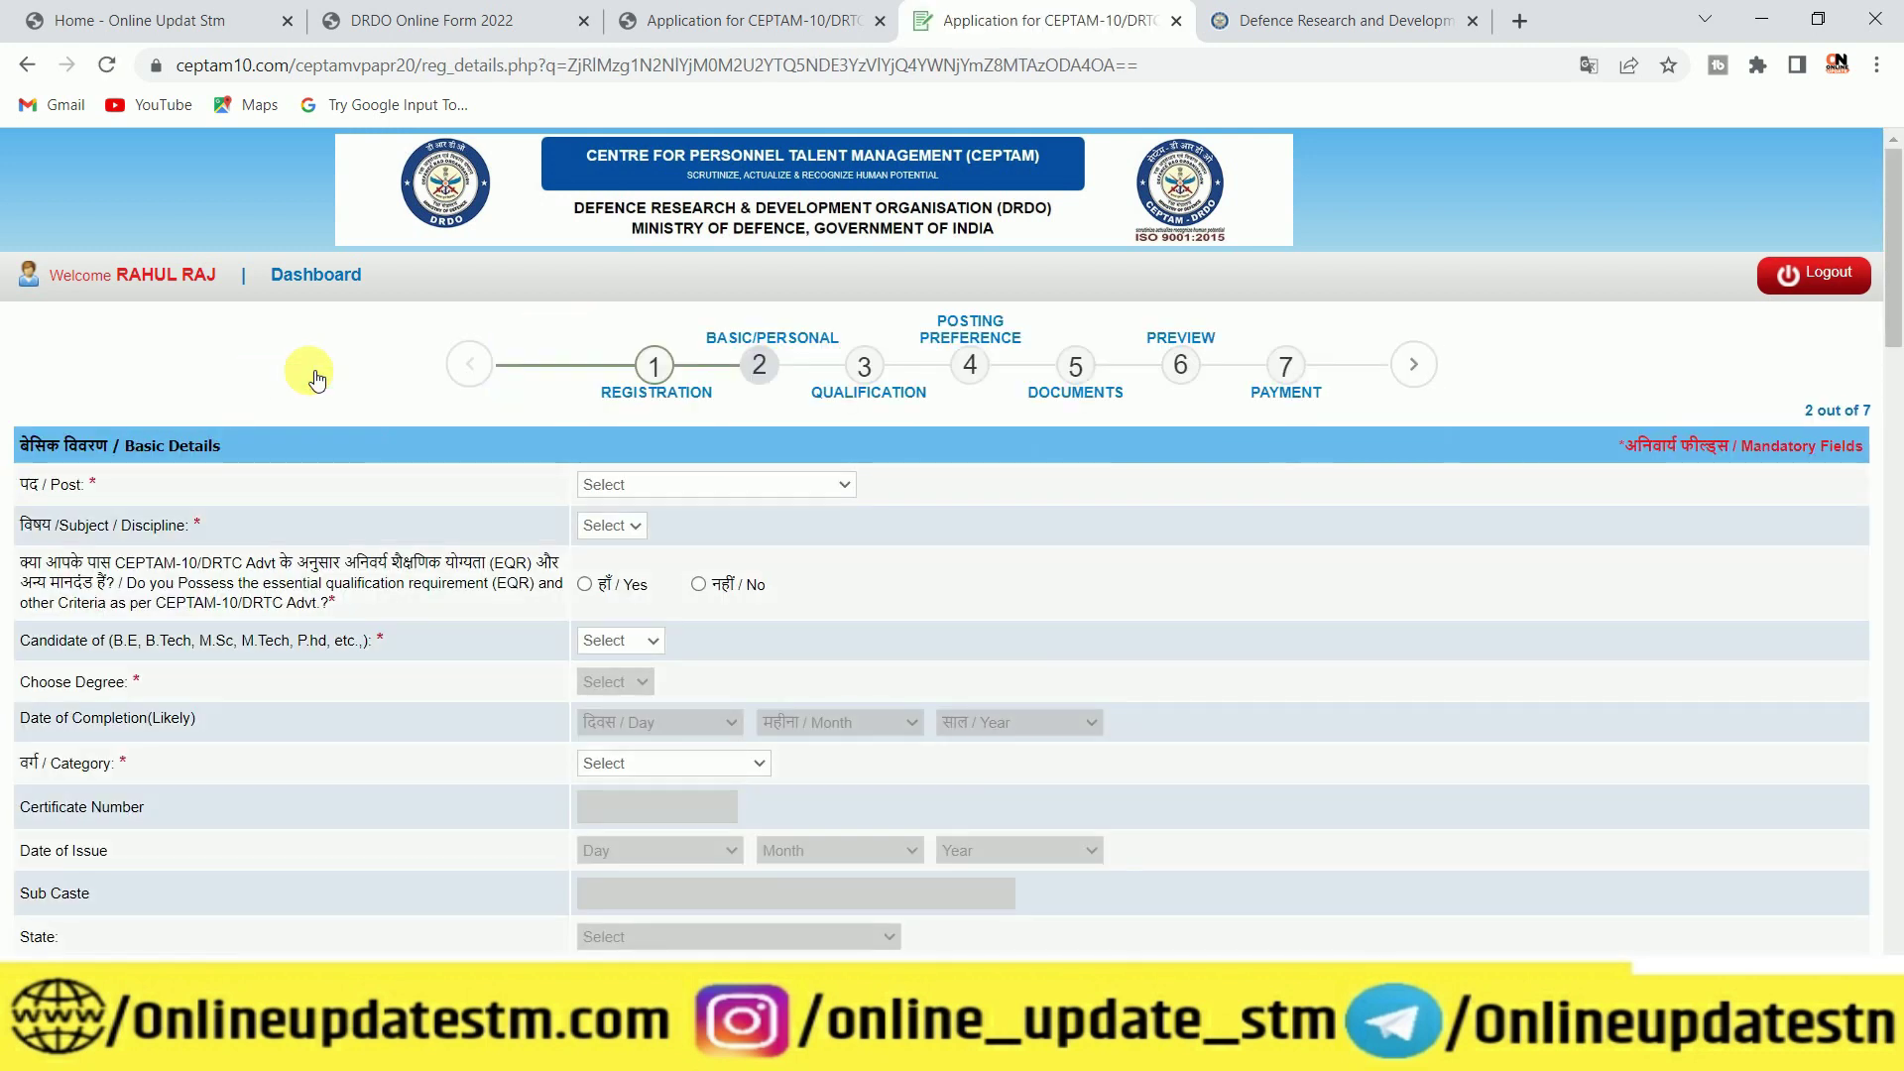
Set the post to Technician- 'A' (Tech -A) and look through its list of disciplines
left_click(659, 488)
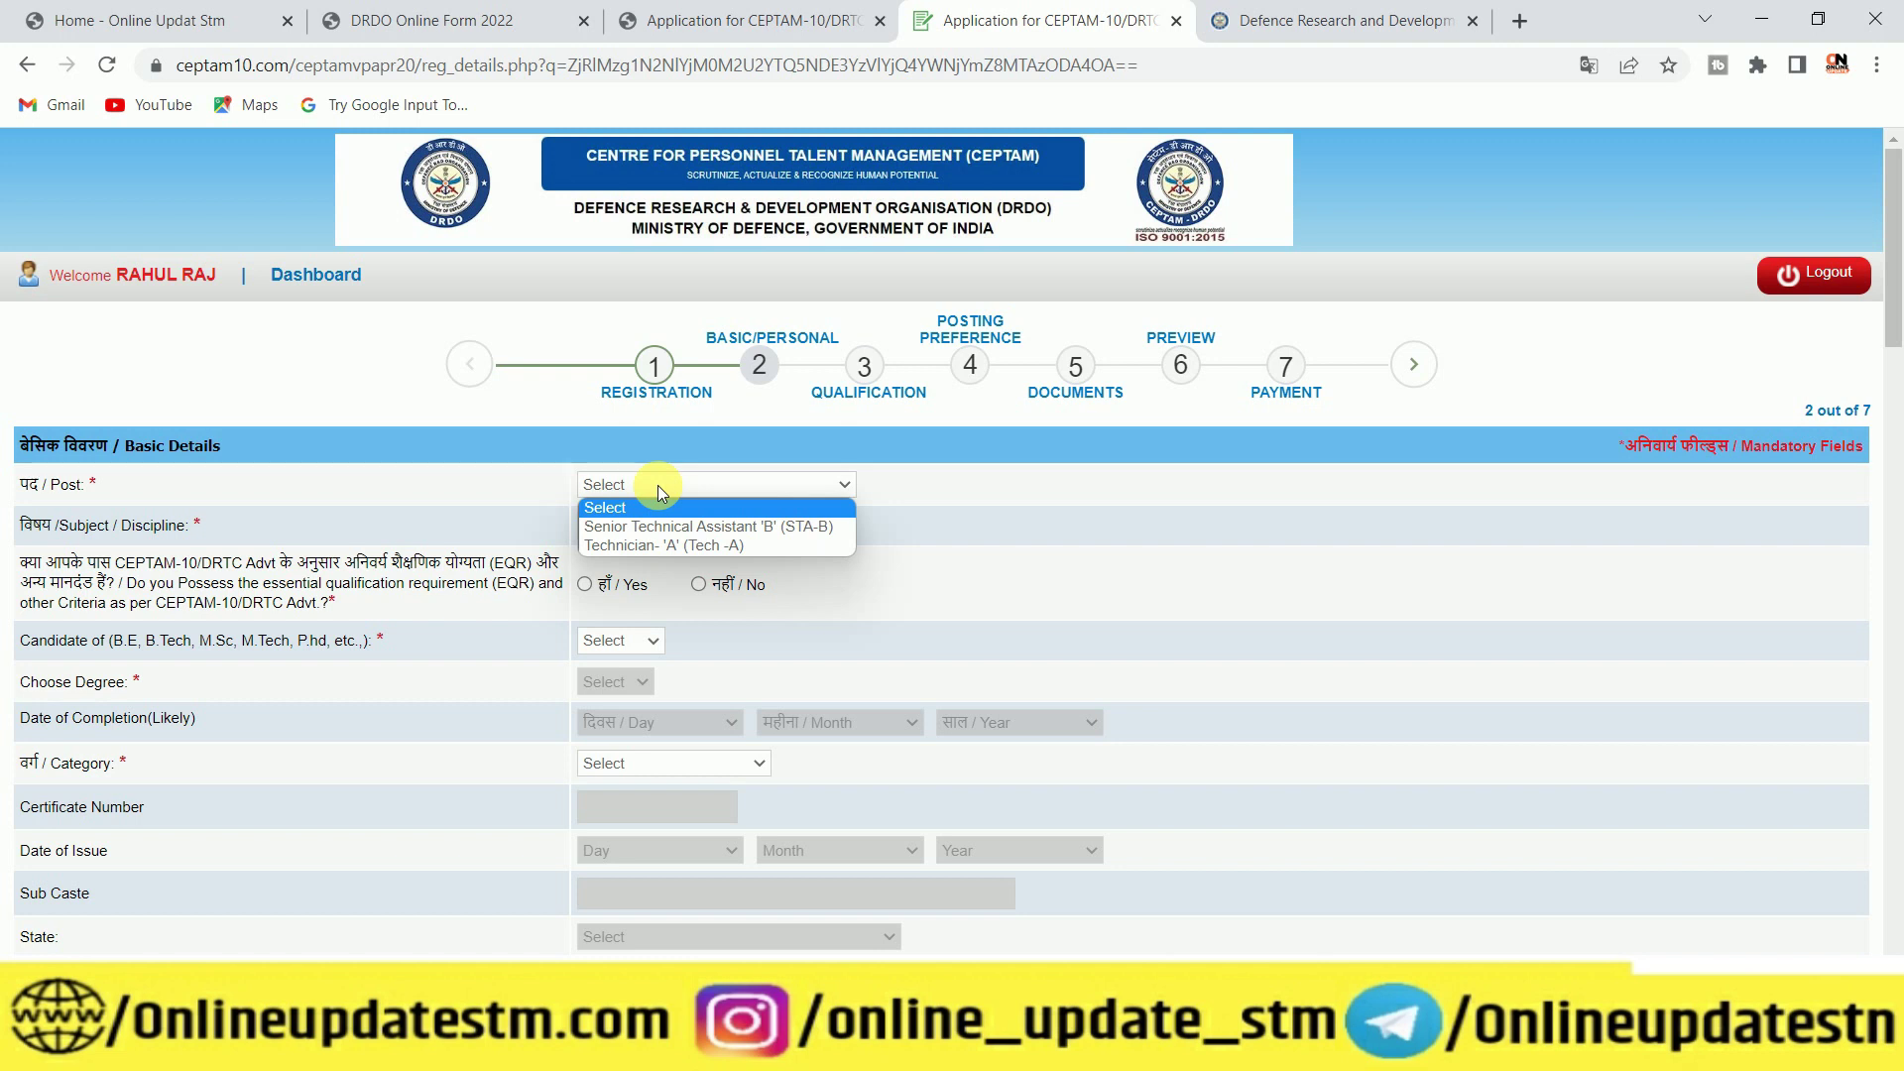
left_click(687, 546)
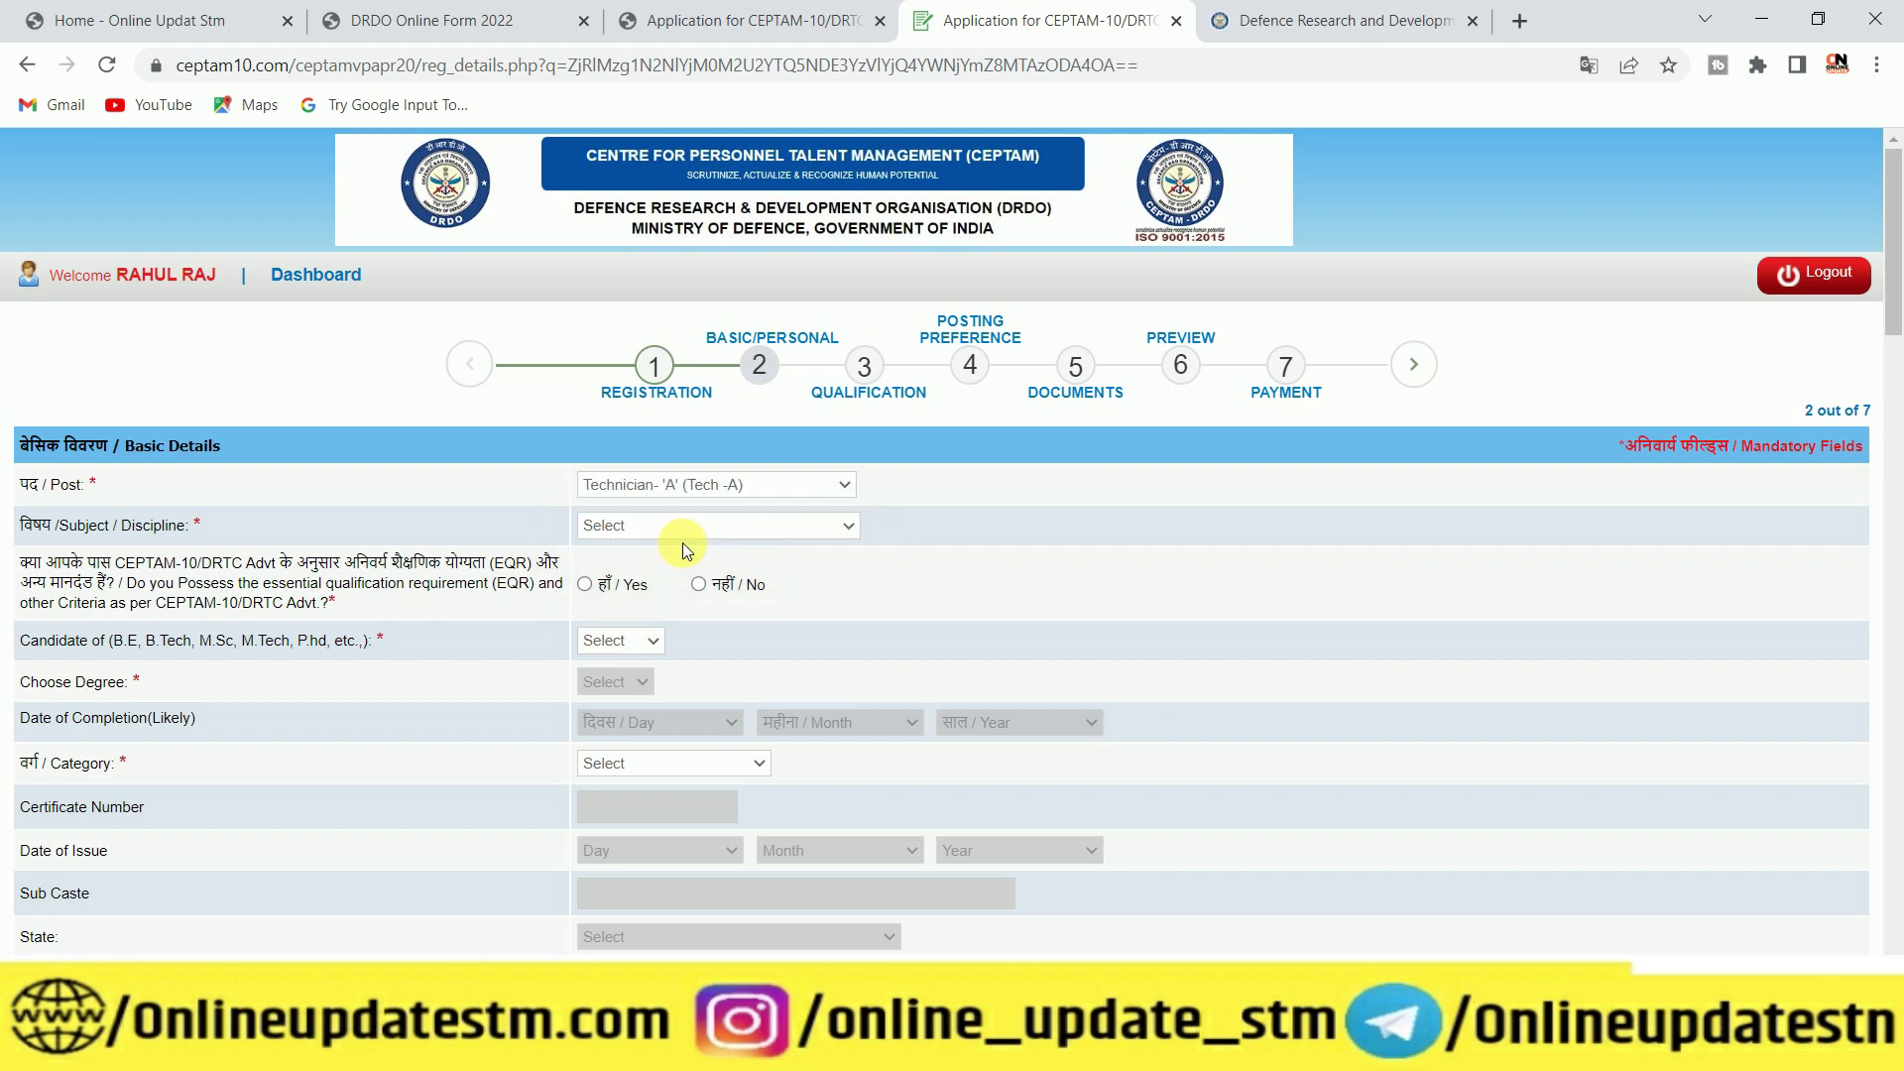
left_click(650, 526)
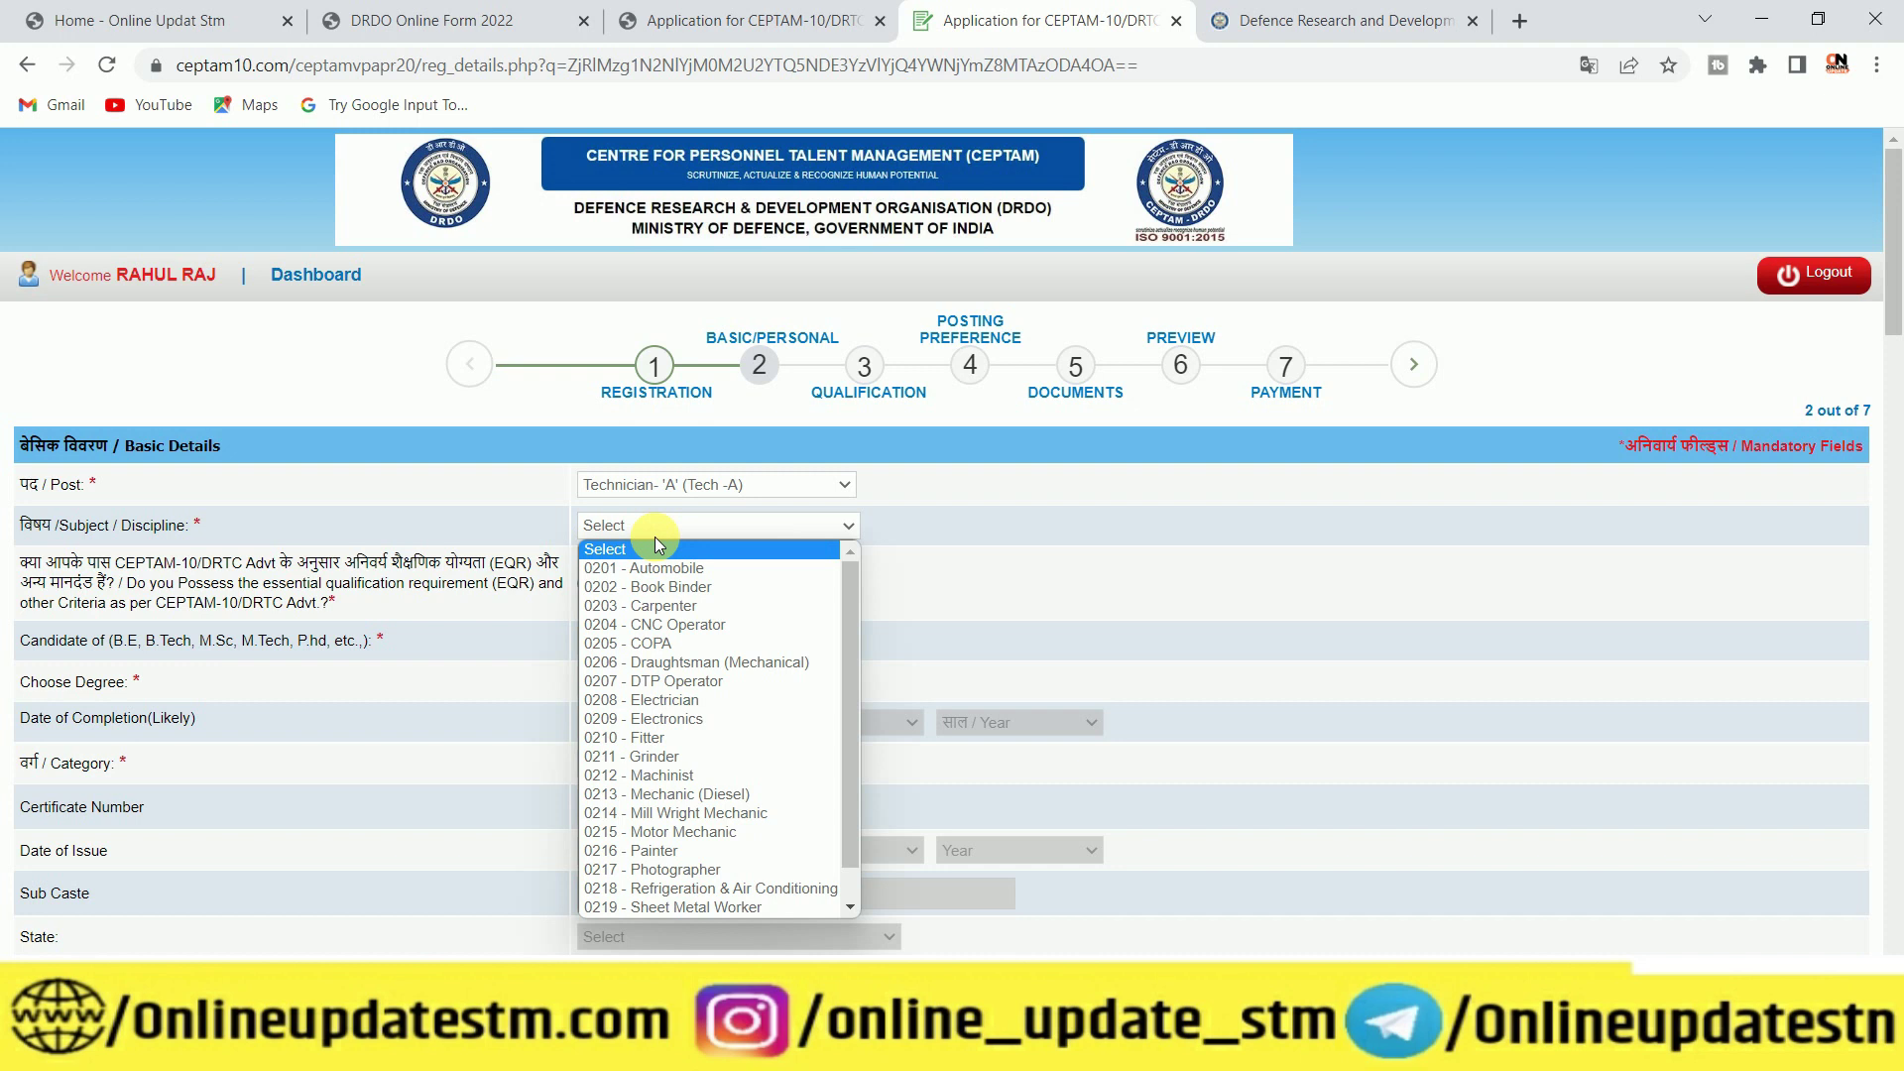
scroll(654, 538, "down", 1)
Switch the post to Senior Technical Assistant 'B' (STA-B) and open its list of disciplines
left_click(744, 485)
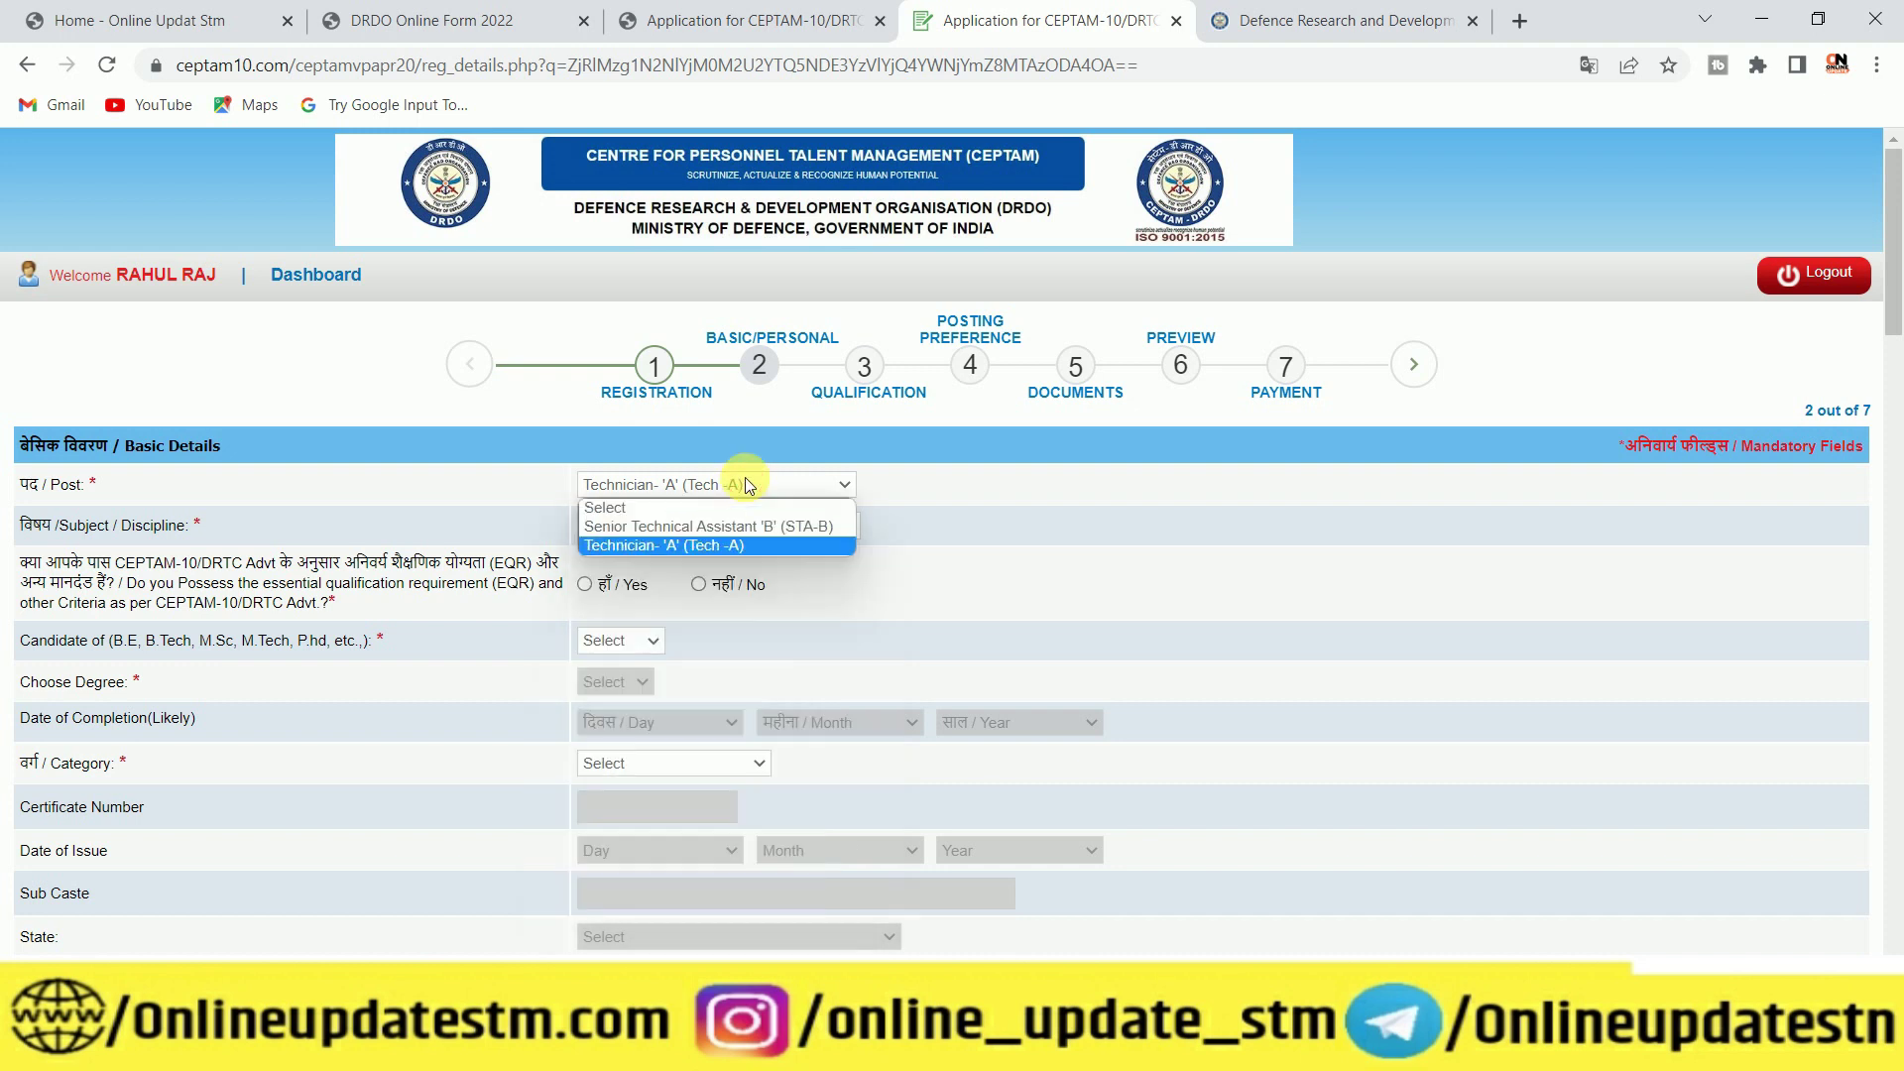
left_click(751, 531)
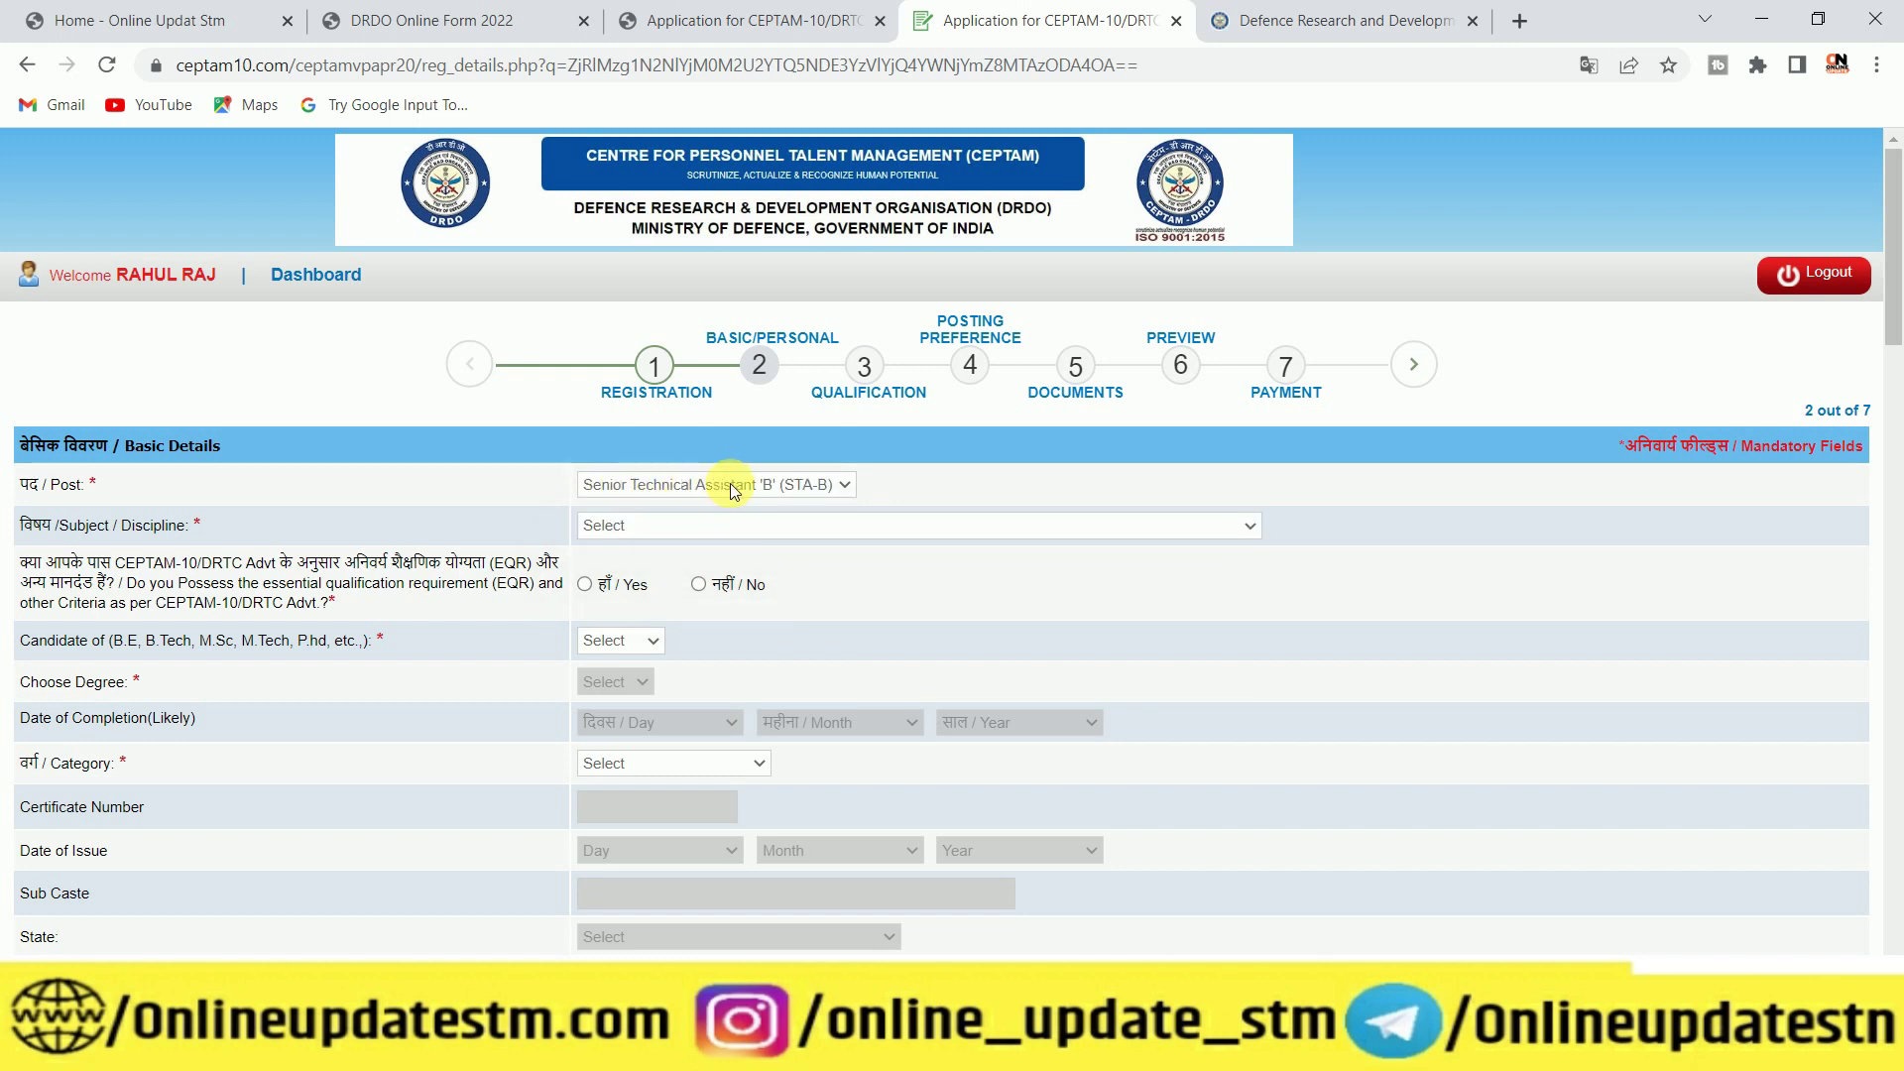
left_click(690, 527)
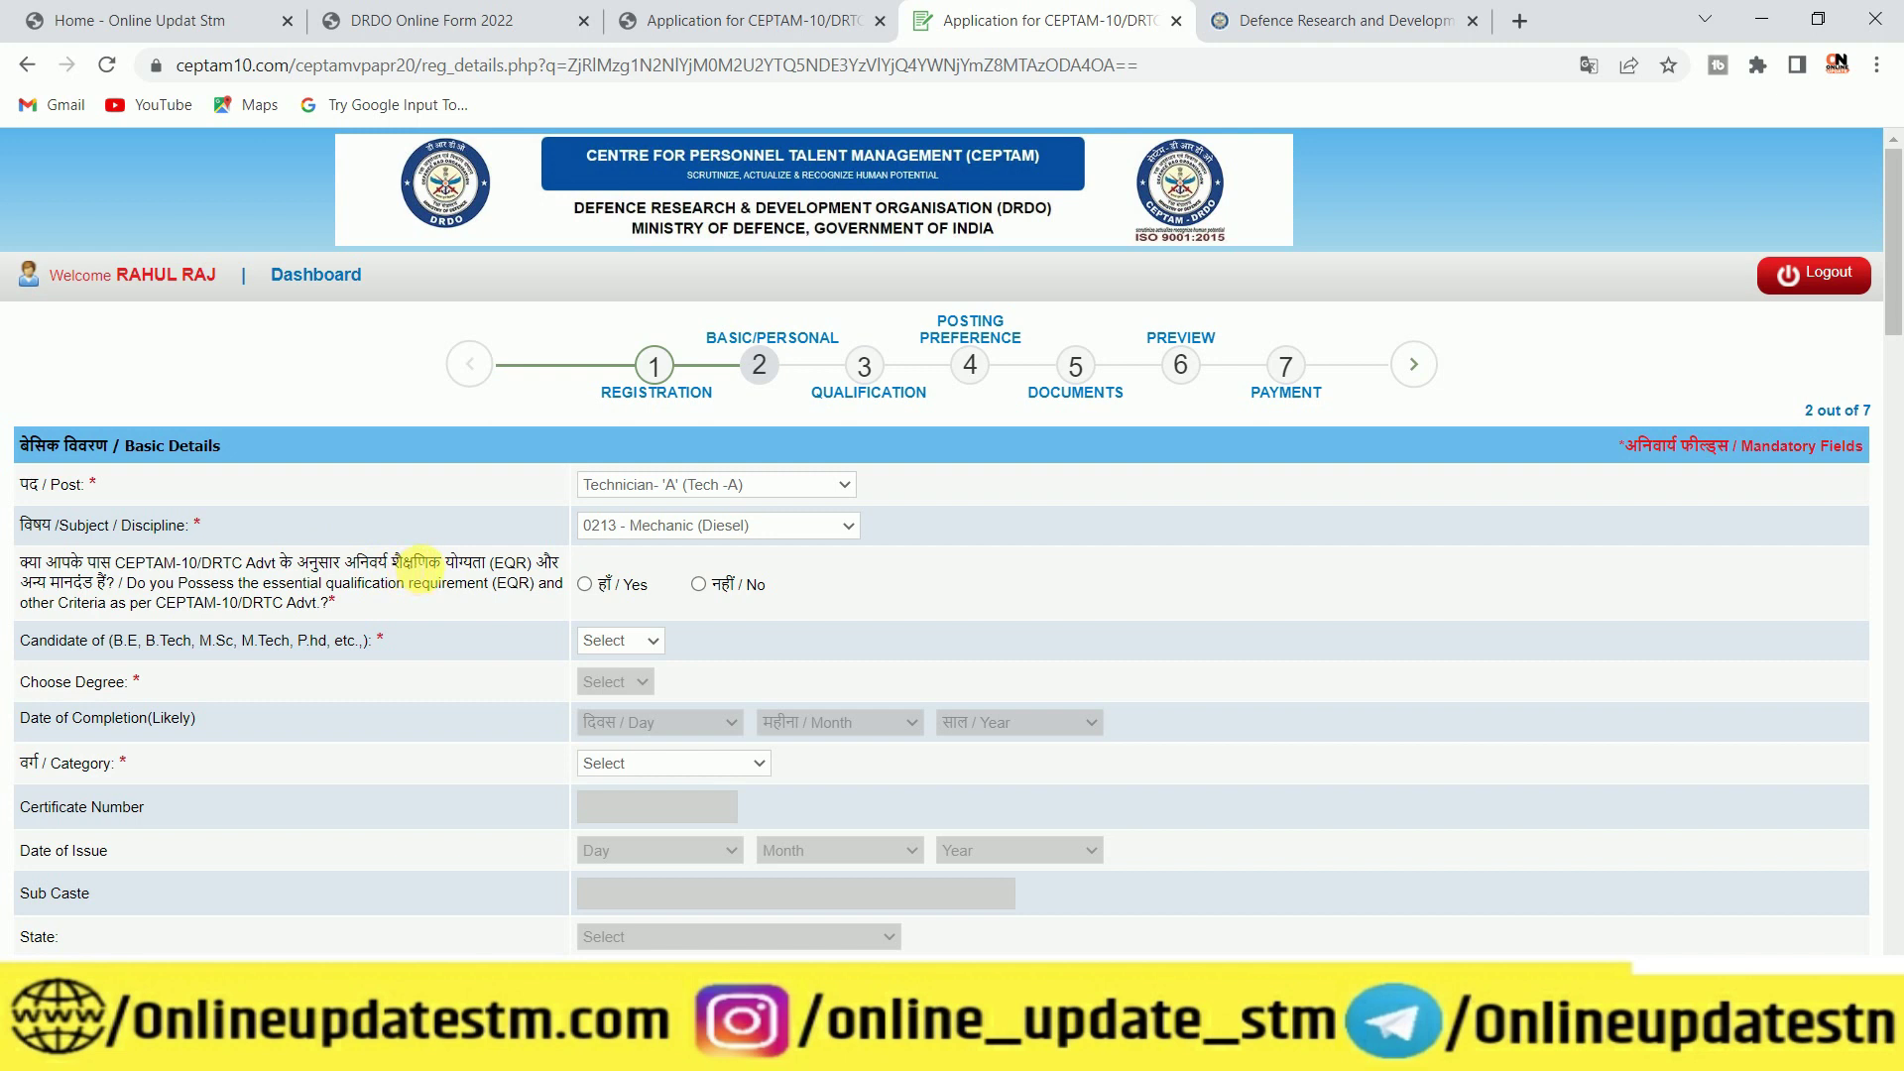
Answer Yes to possessing the essential qualification requirement and set the B.E, B.Tech, M.Sc, M.Tech, P.hd candidate field to No
left_click(585, 583)
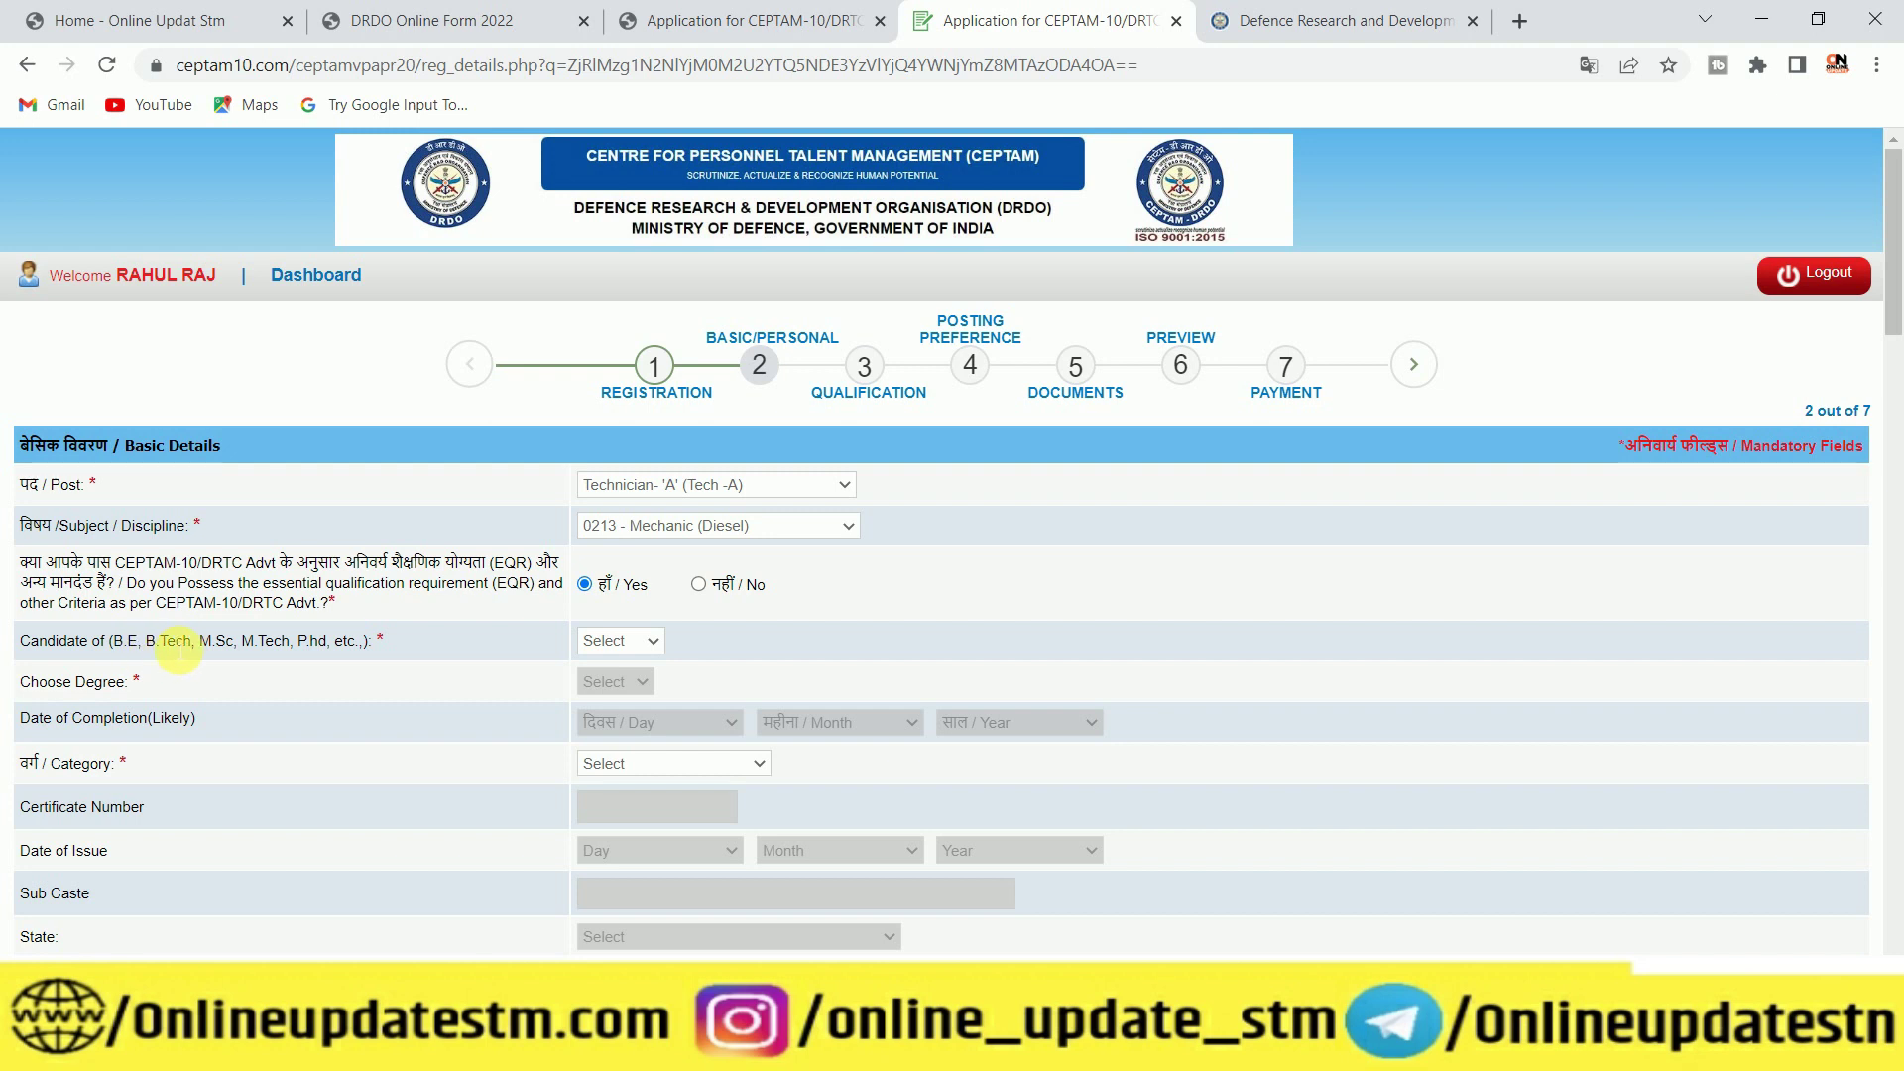
left_click(612, 645)
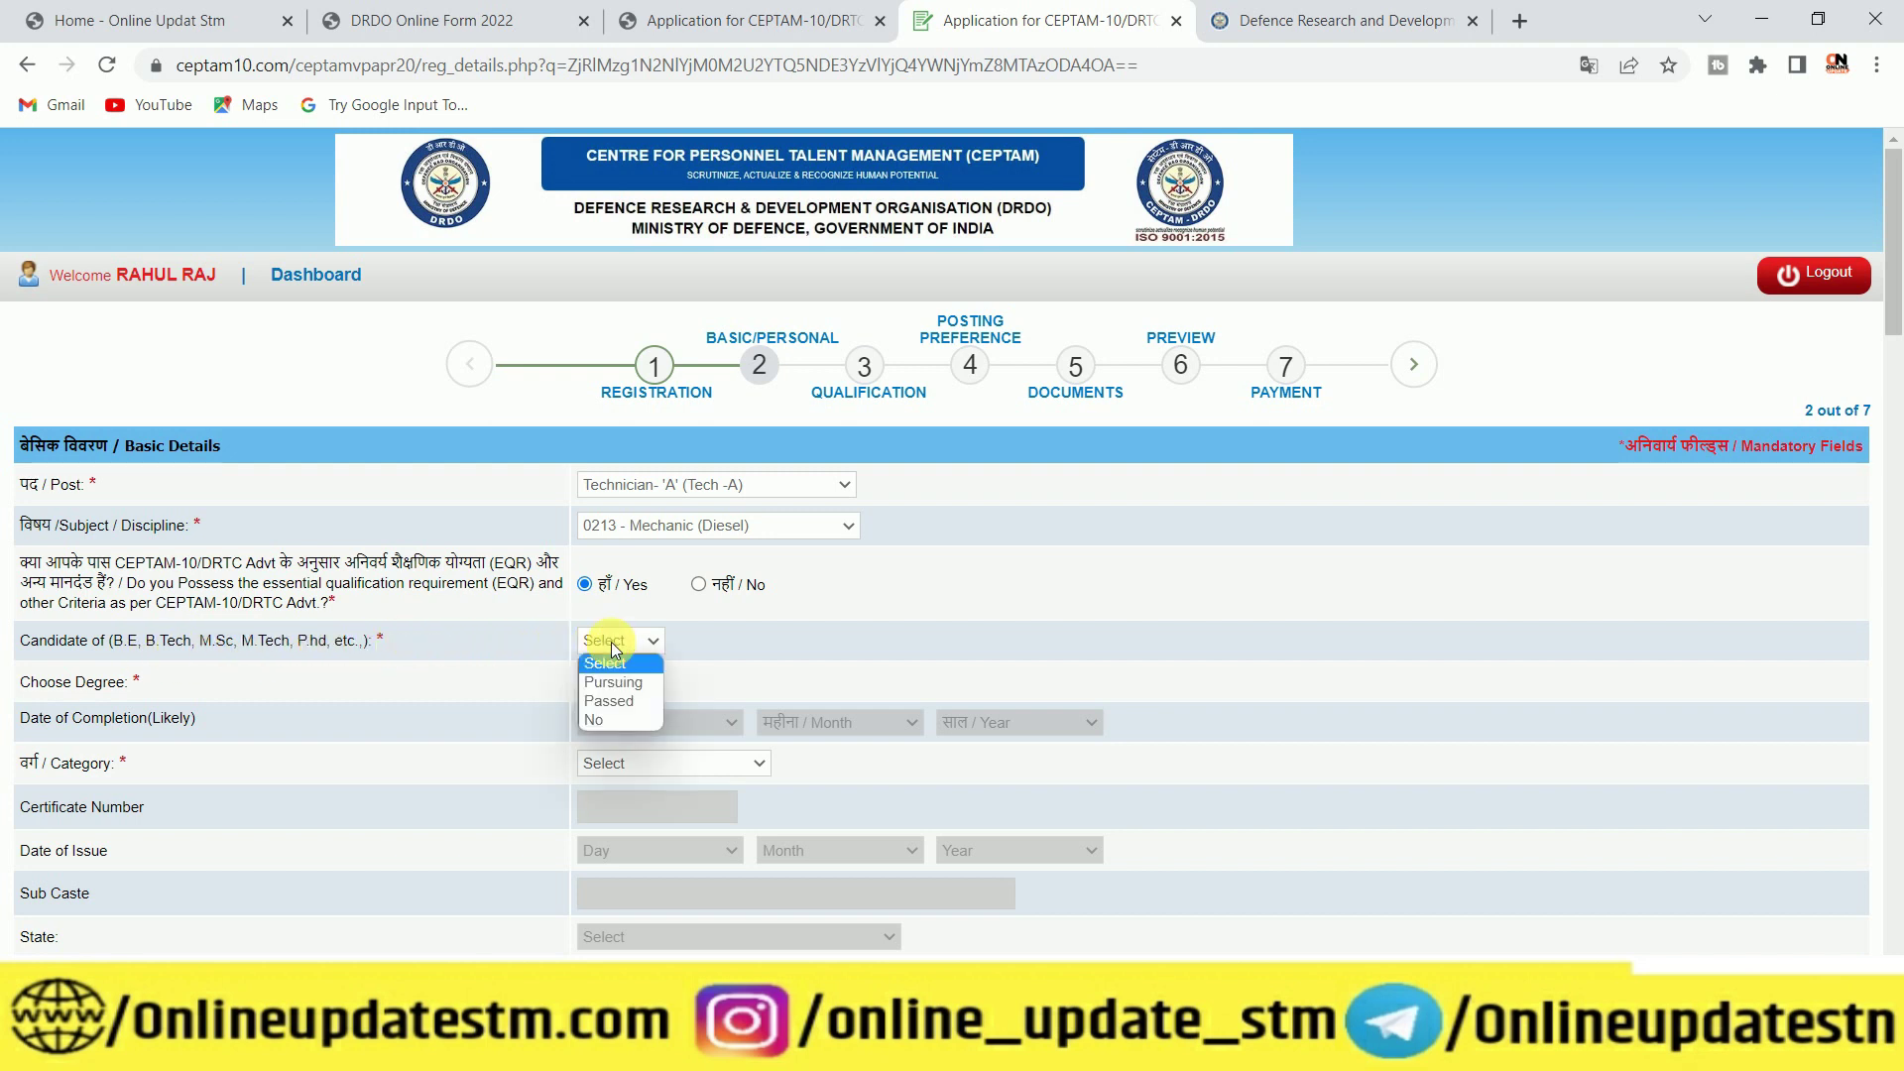
left_click(616, 718)
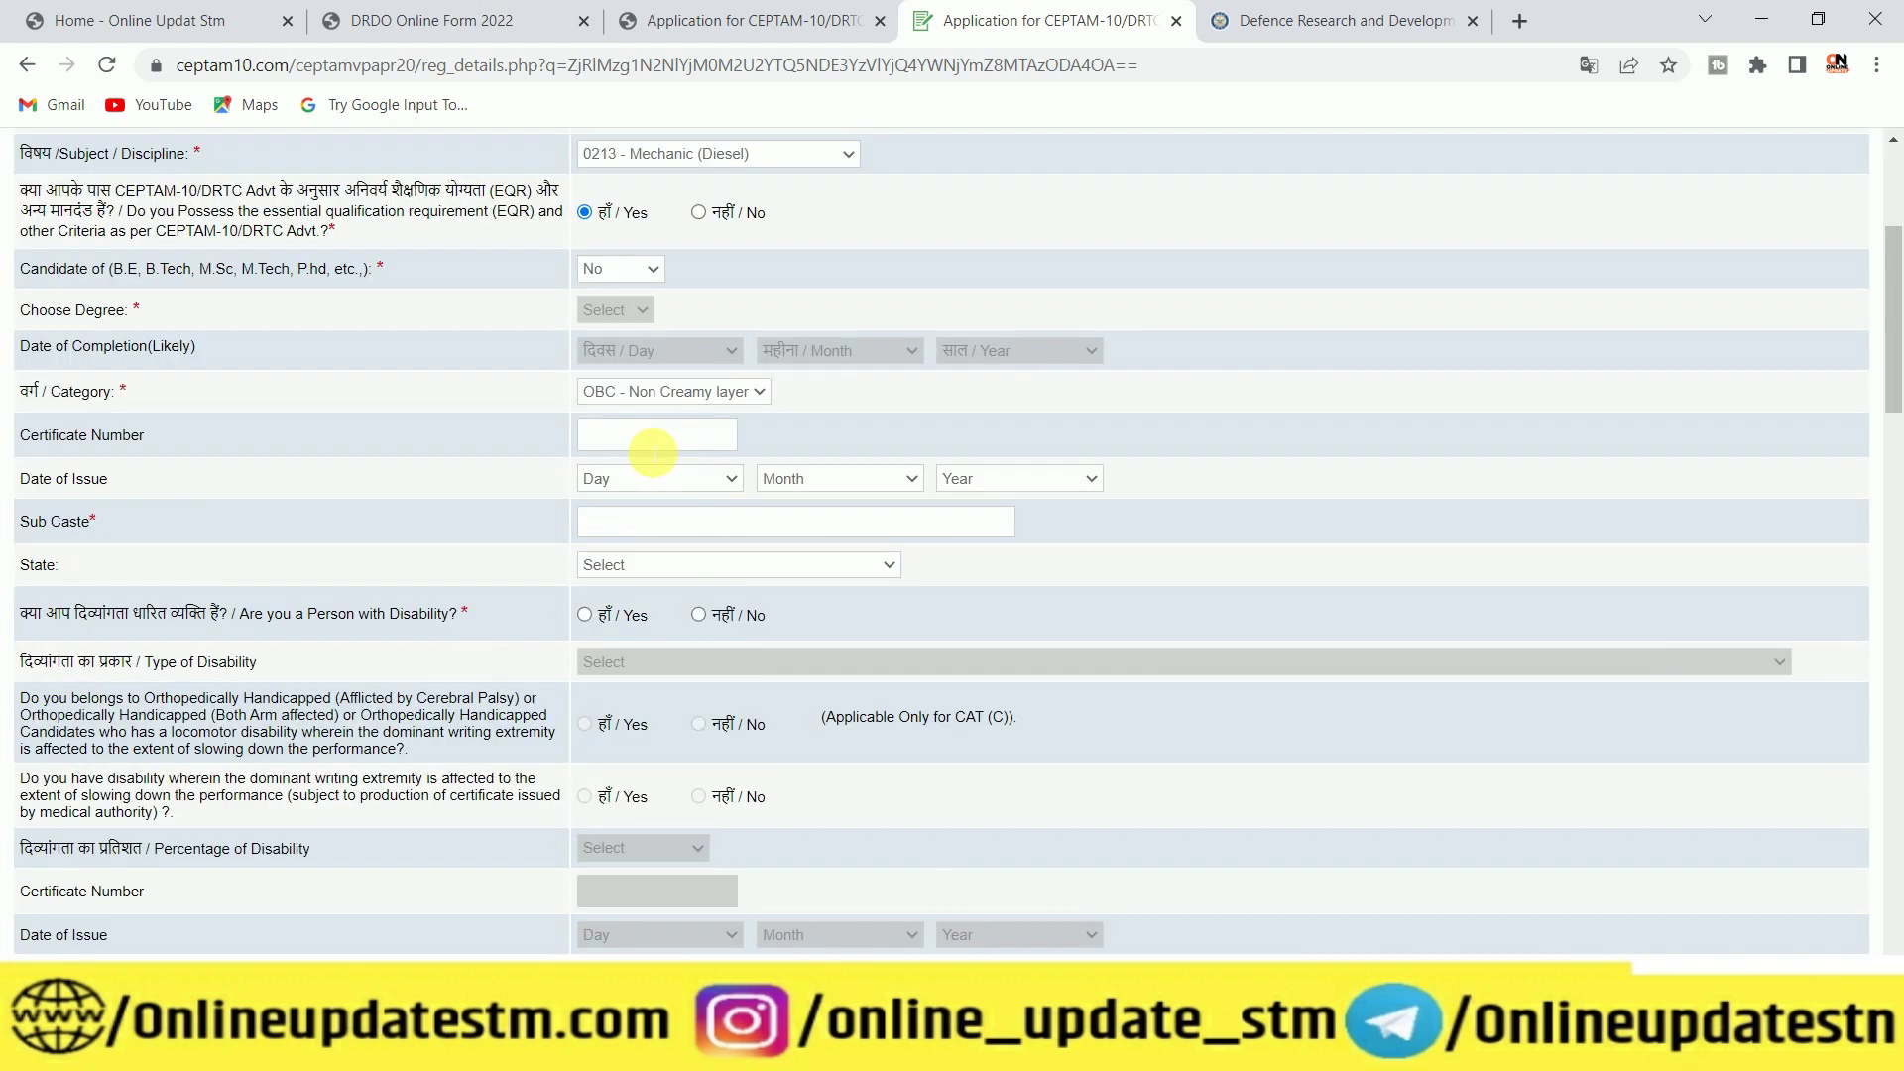
Set the category to OBC - Creamy layer and its certificate state to BIHAR
left_click(692, 396)
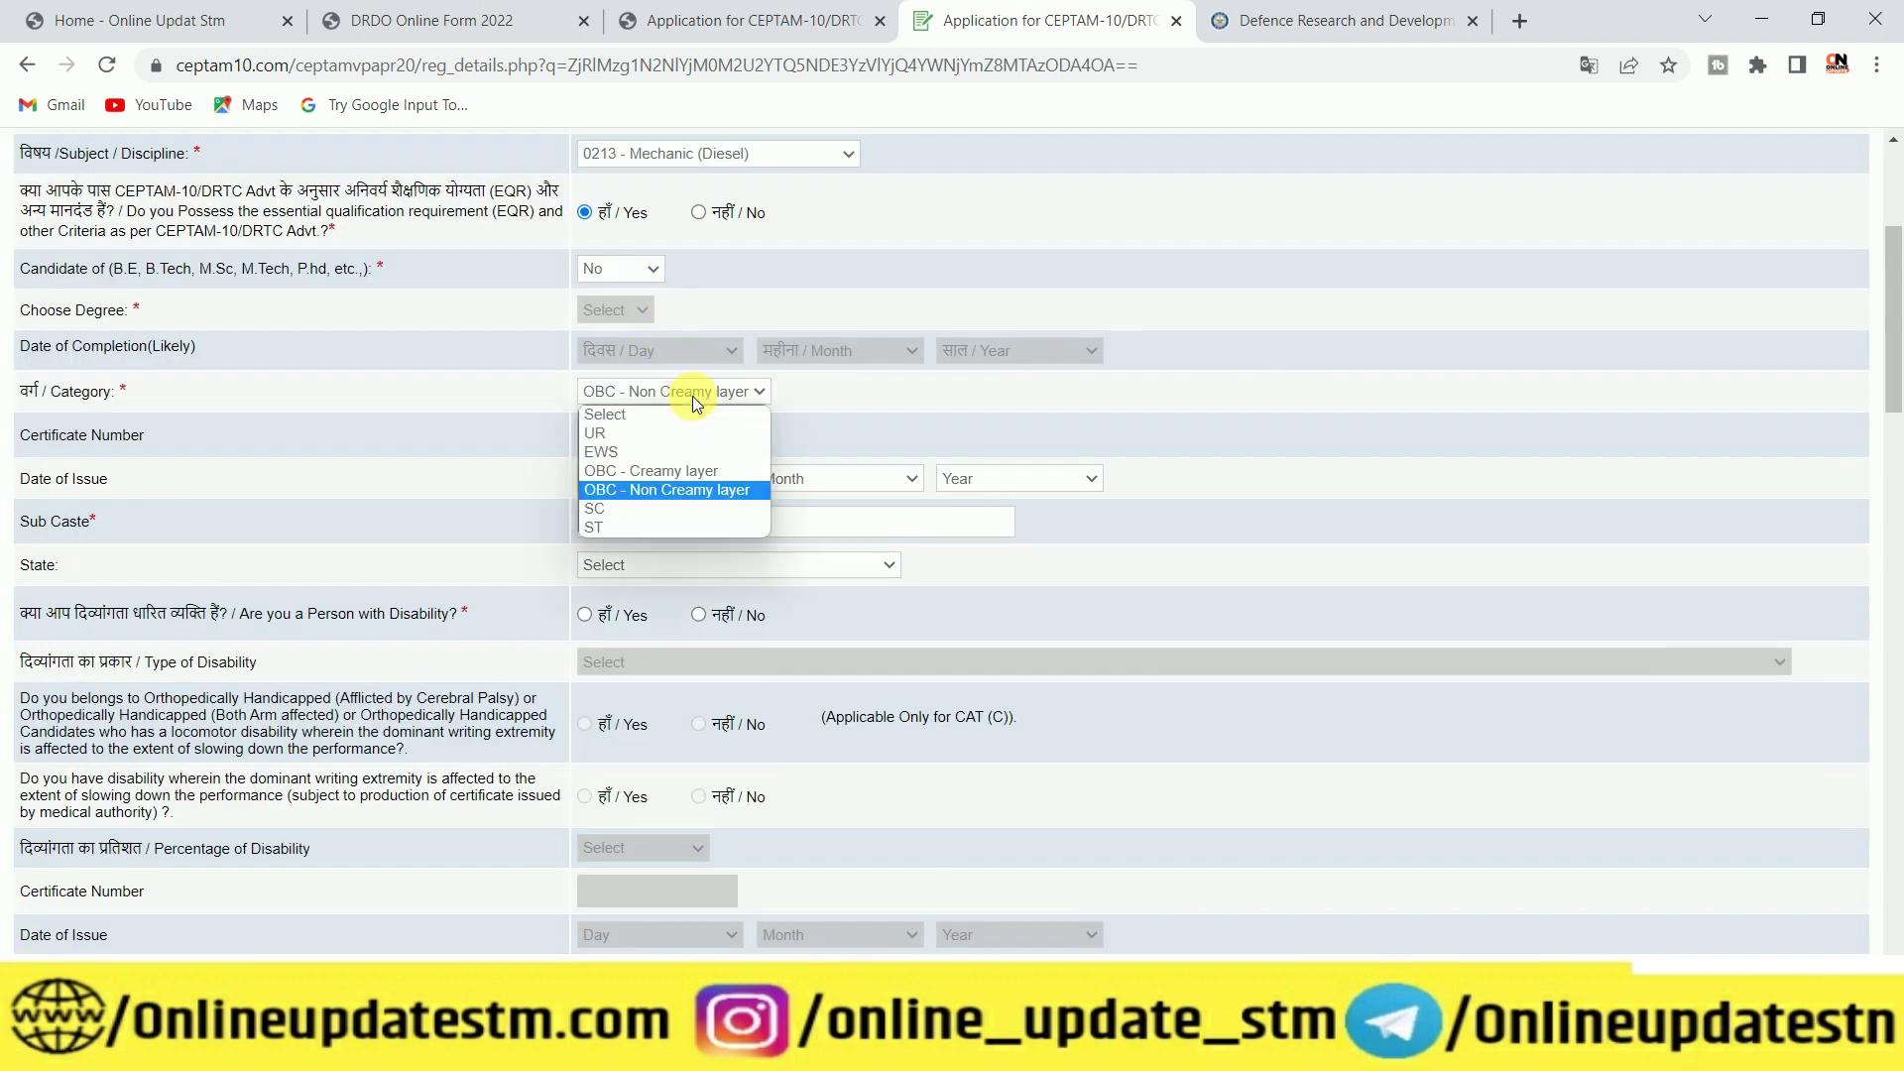
left_click(679, 471)
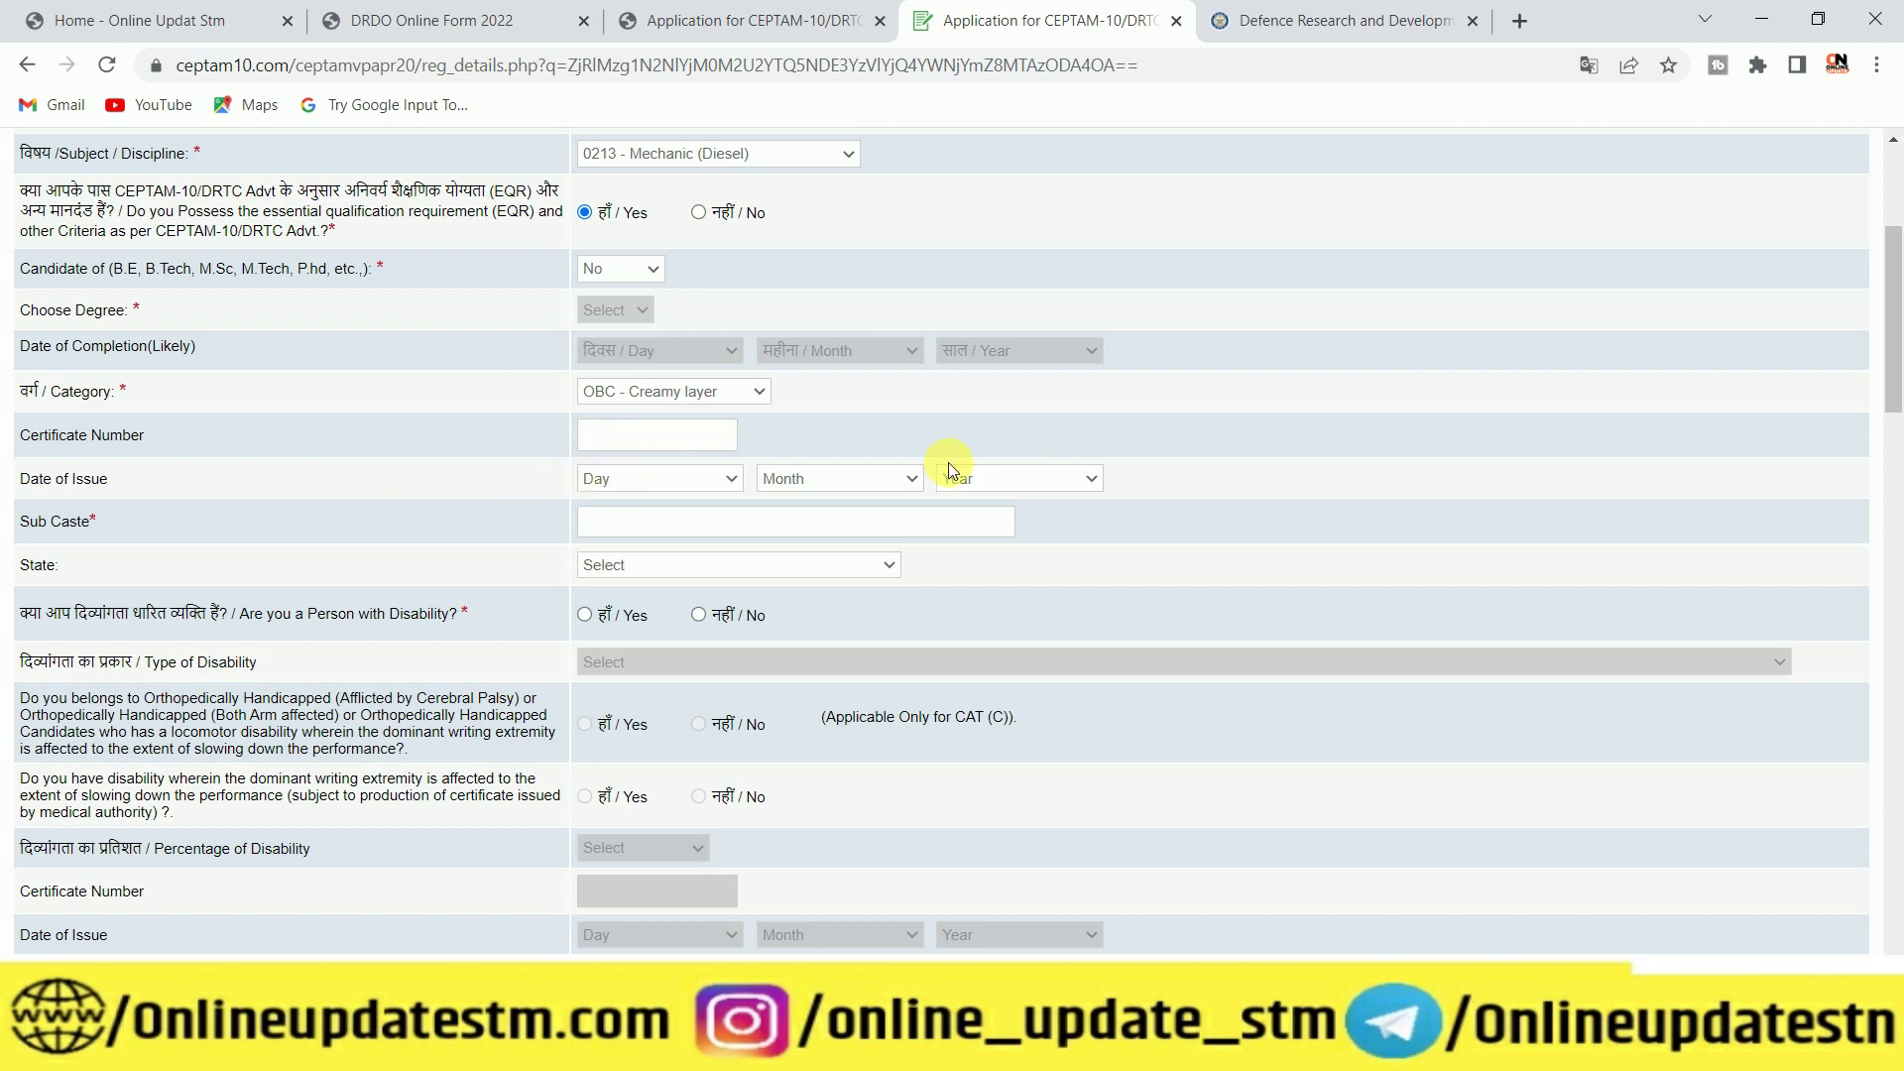
scroll(777, 480, "down", 1)
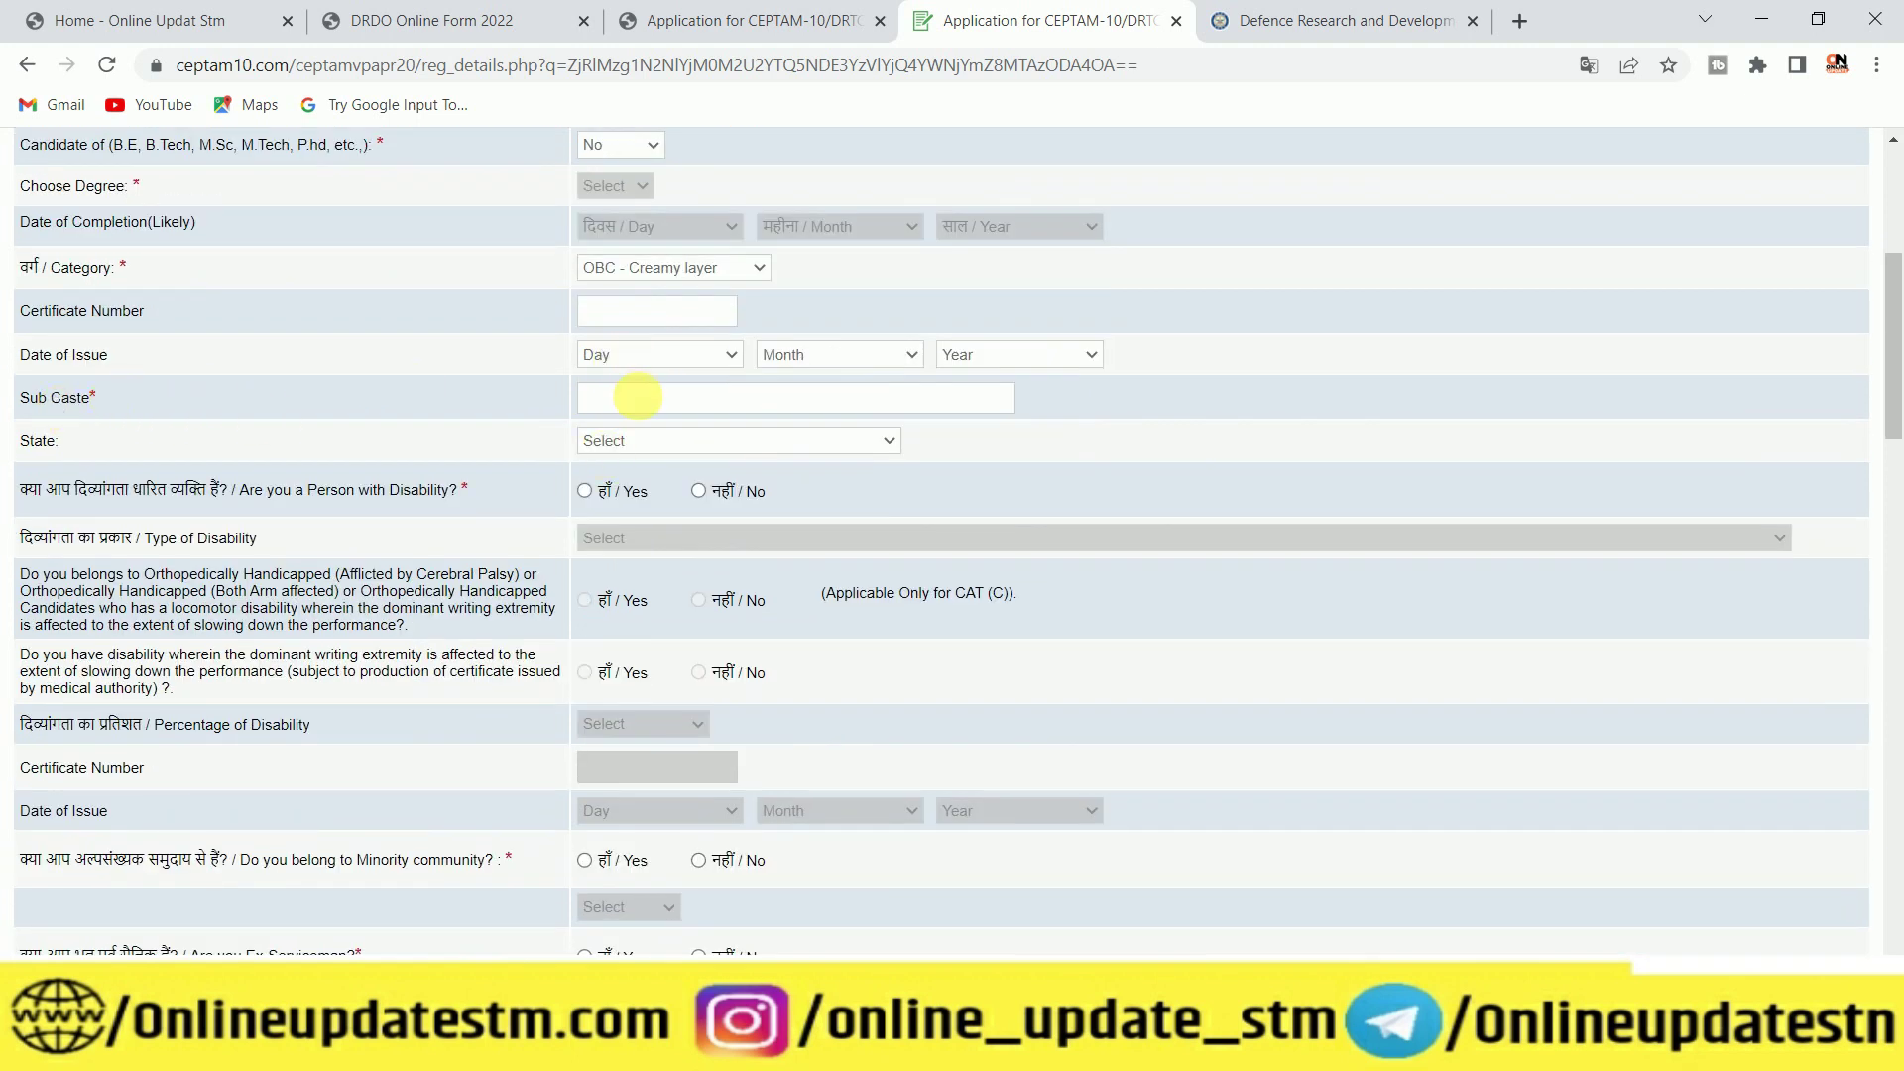
left_click(658, 442)
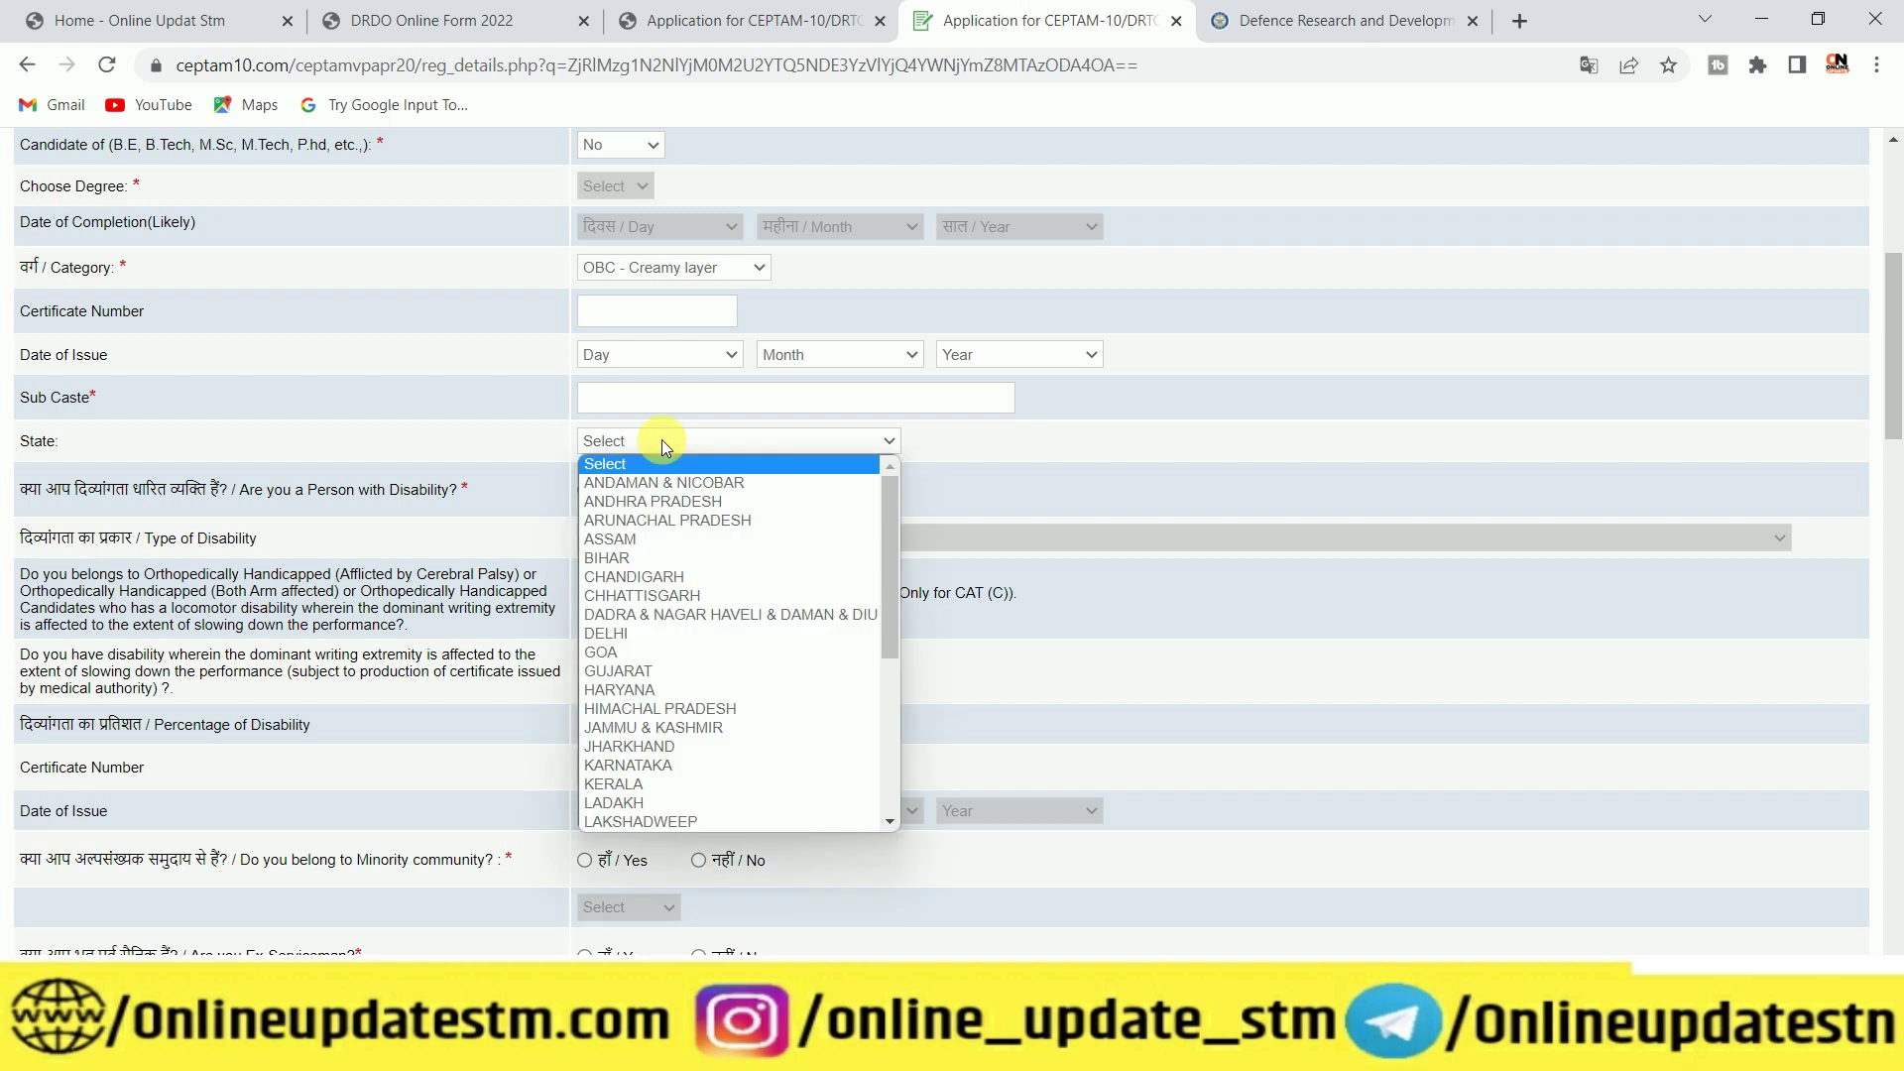
left_click(656, 560)
Answer No to the questions on being a person with disability, belonging to a minority community and being an ex-serviceman
scroll(683, 425, "down", 1)
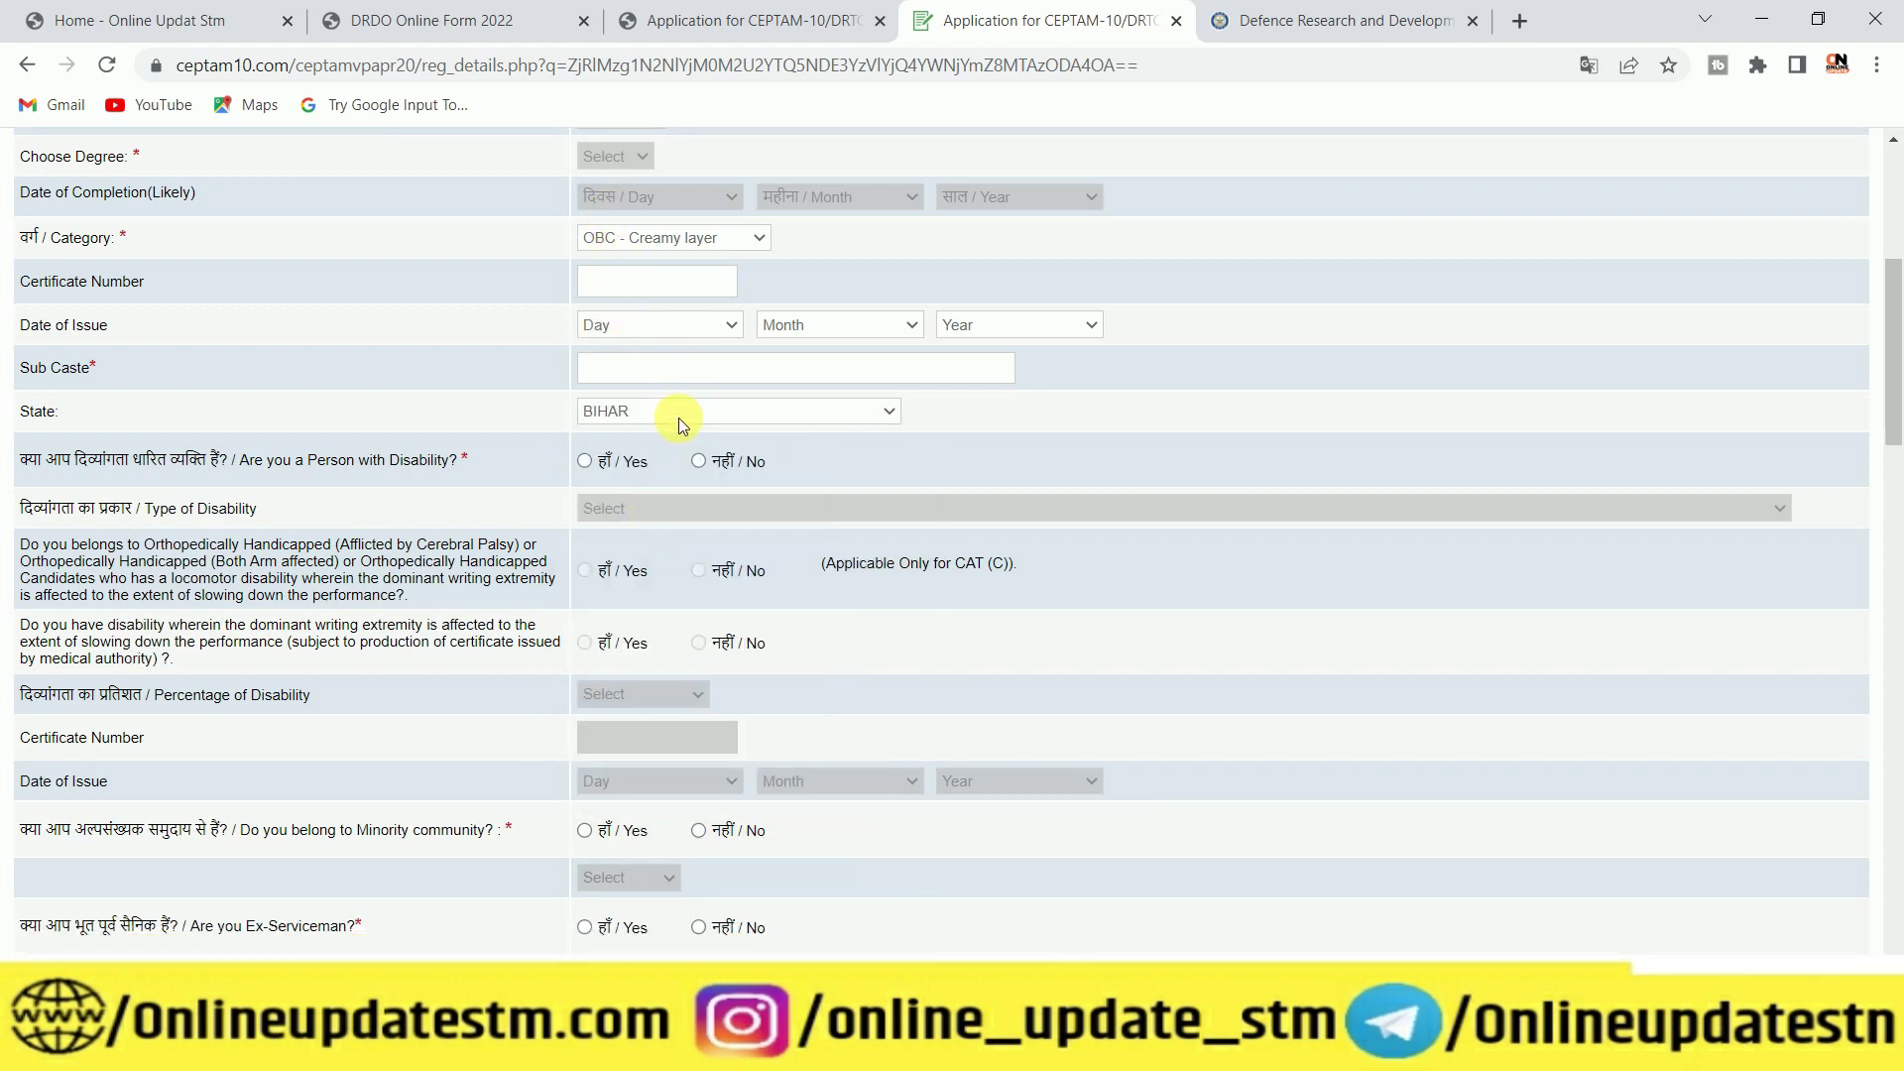
scroll(683, 425, "down", 2)
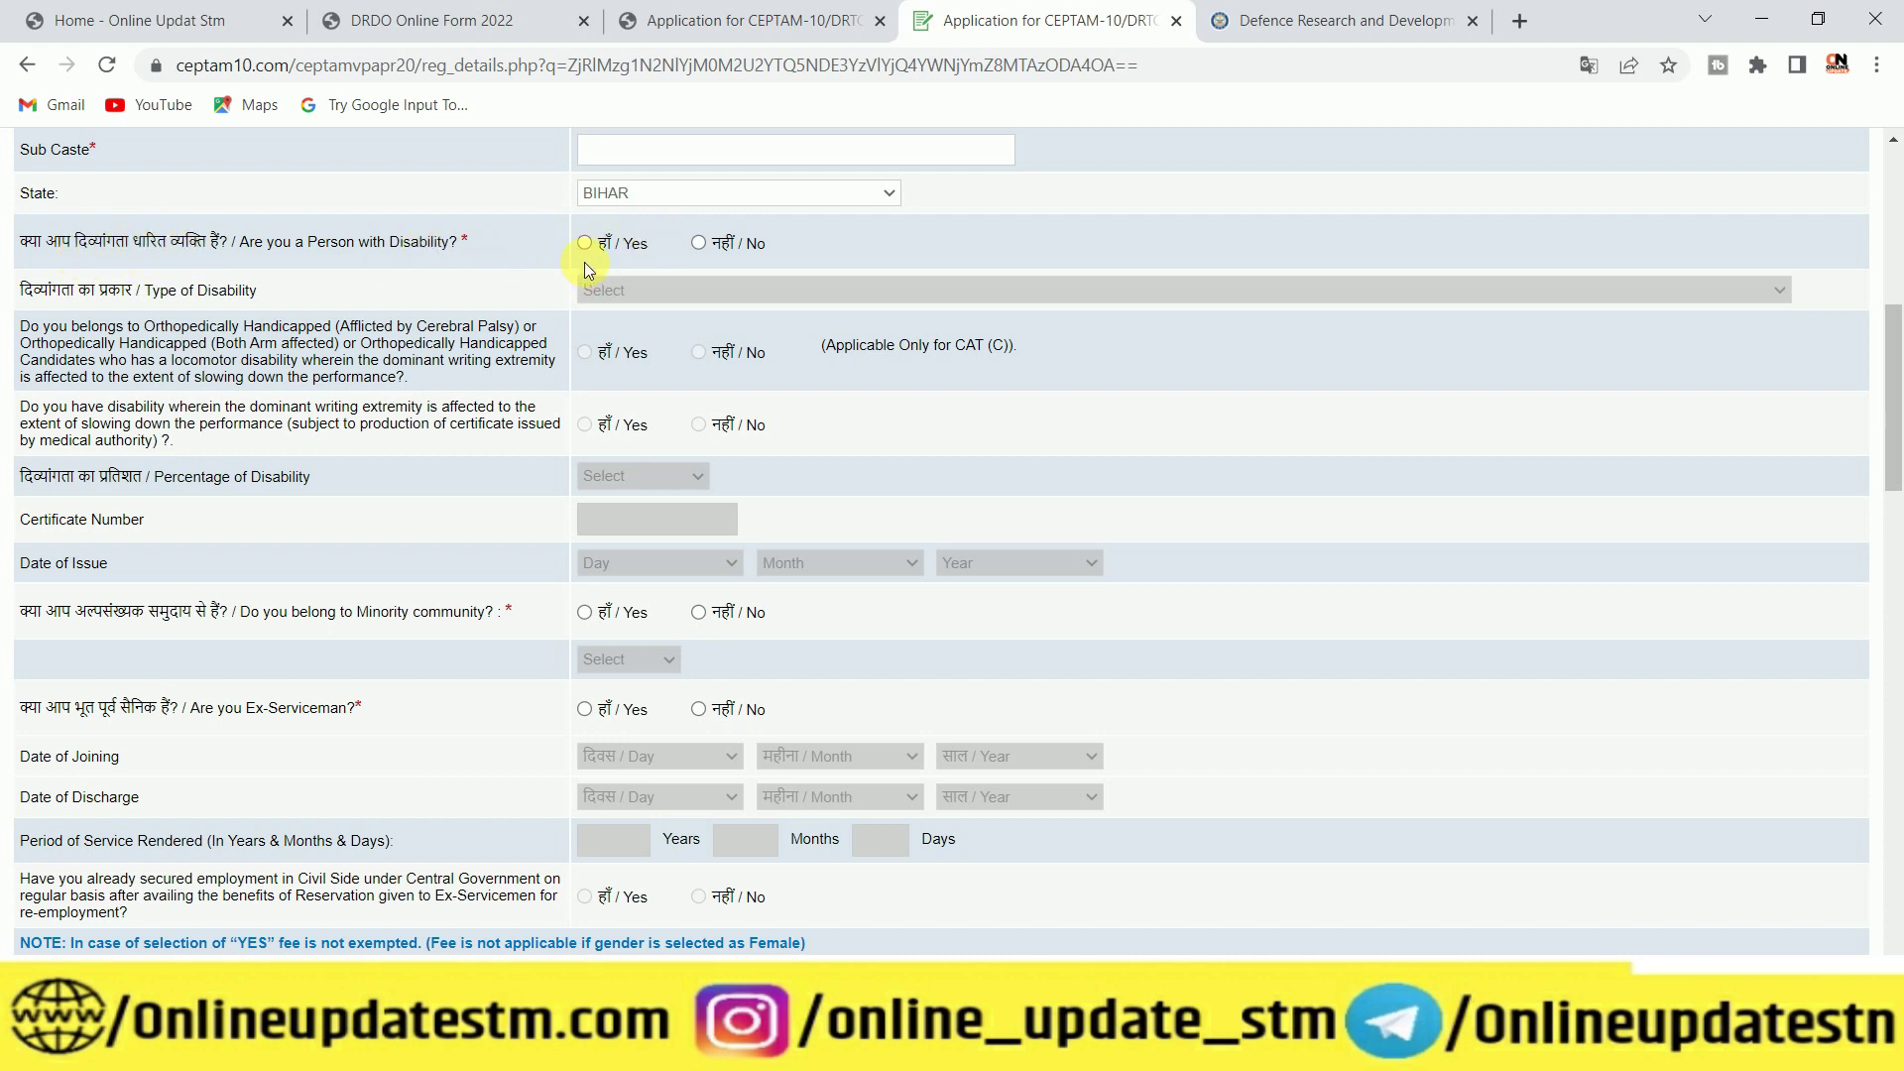
left_click(699, 244)
scroll(649, 521, "down", 1)
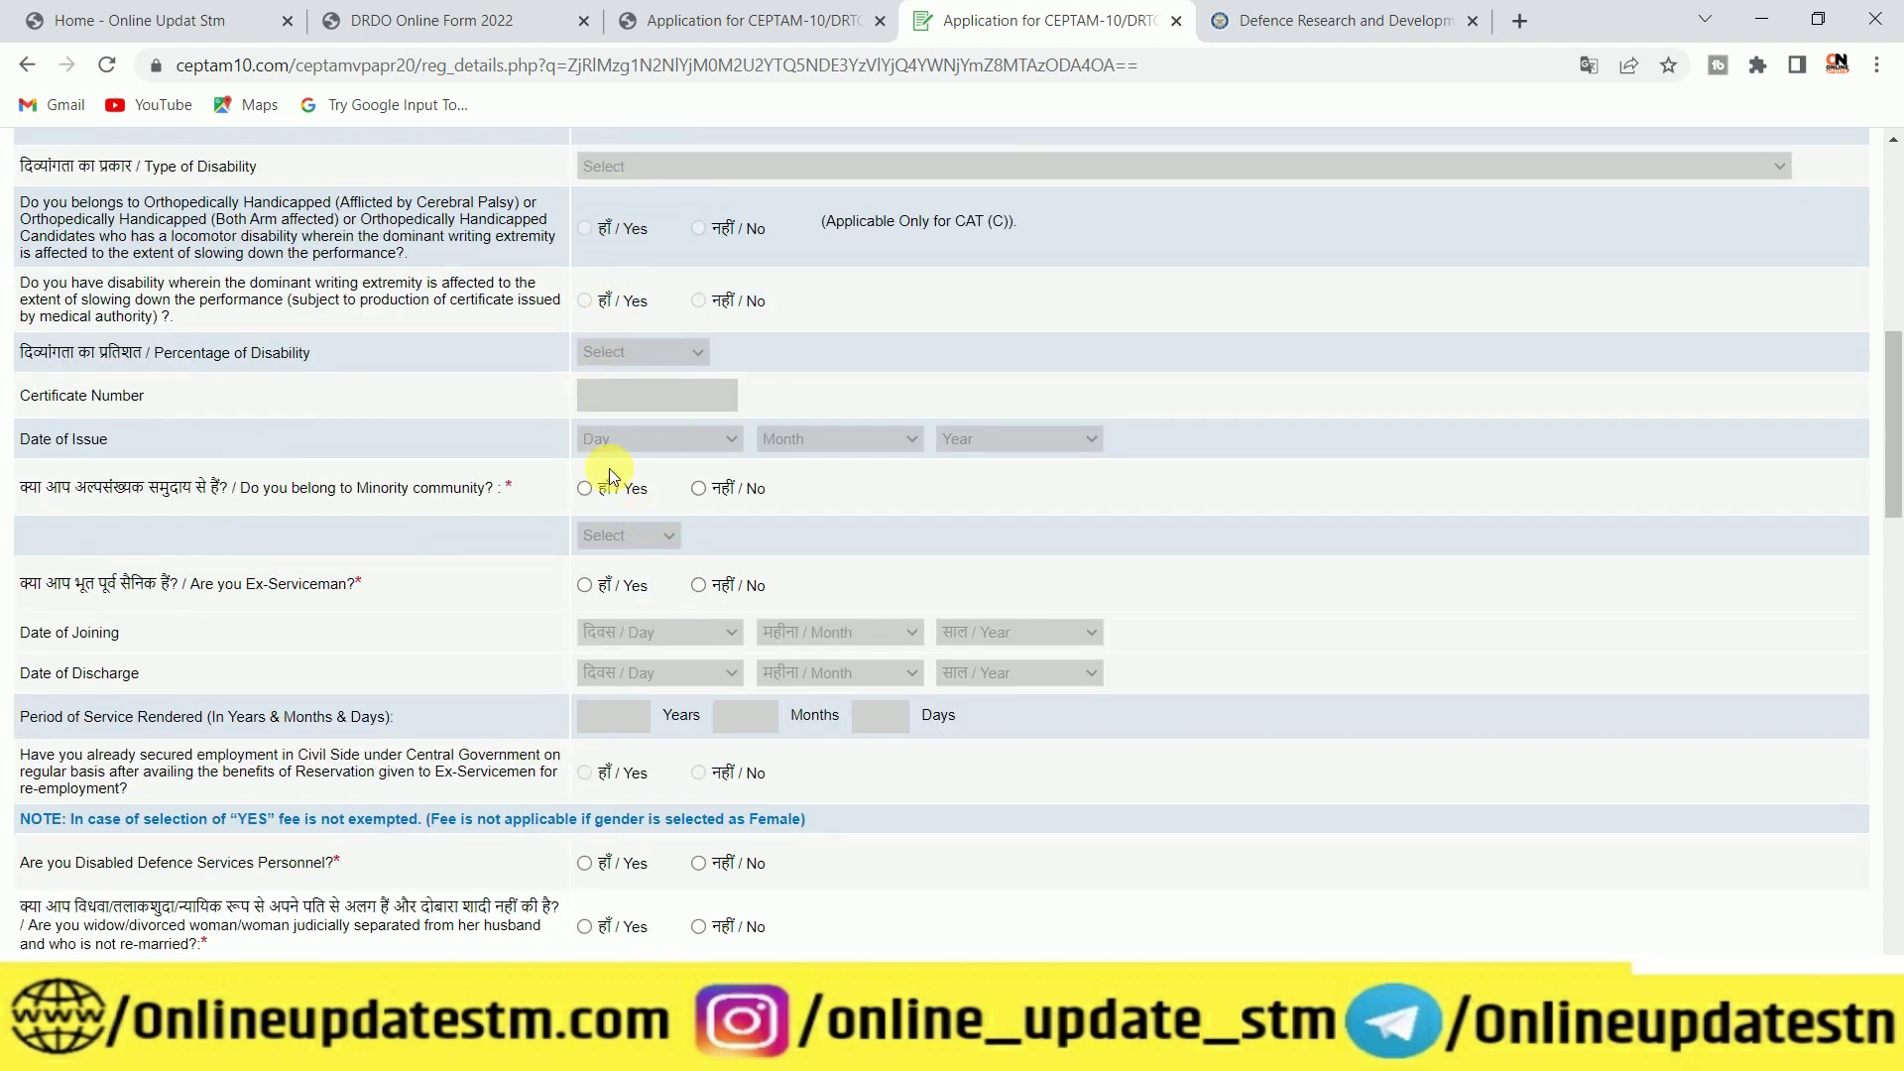
scroll(610, 471, "down", 1)
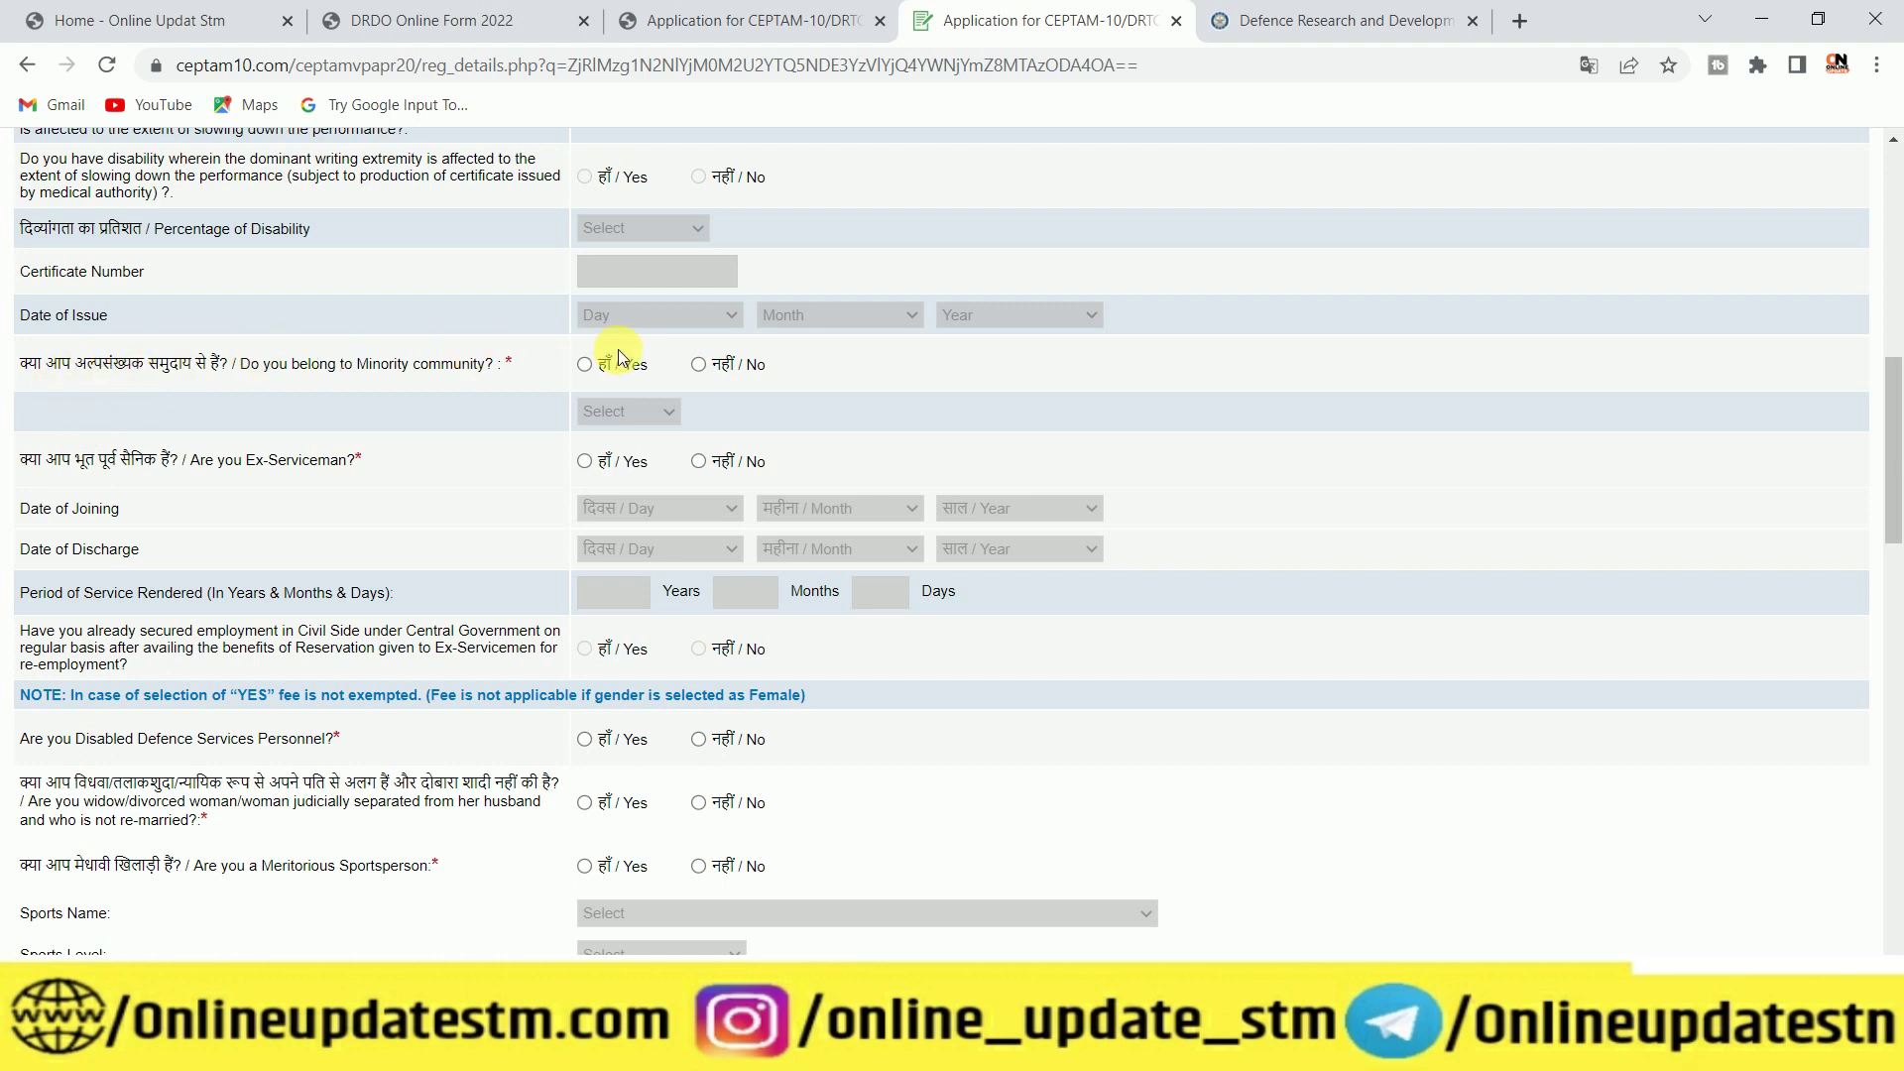
left_click(698, 364)
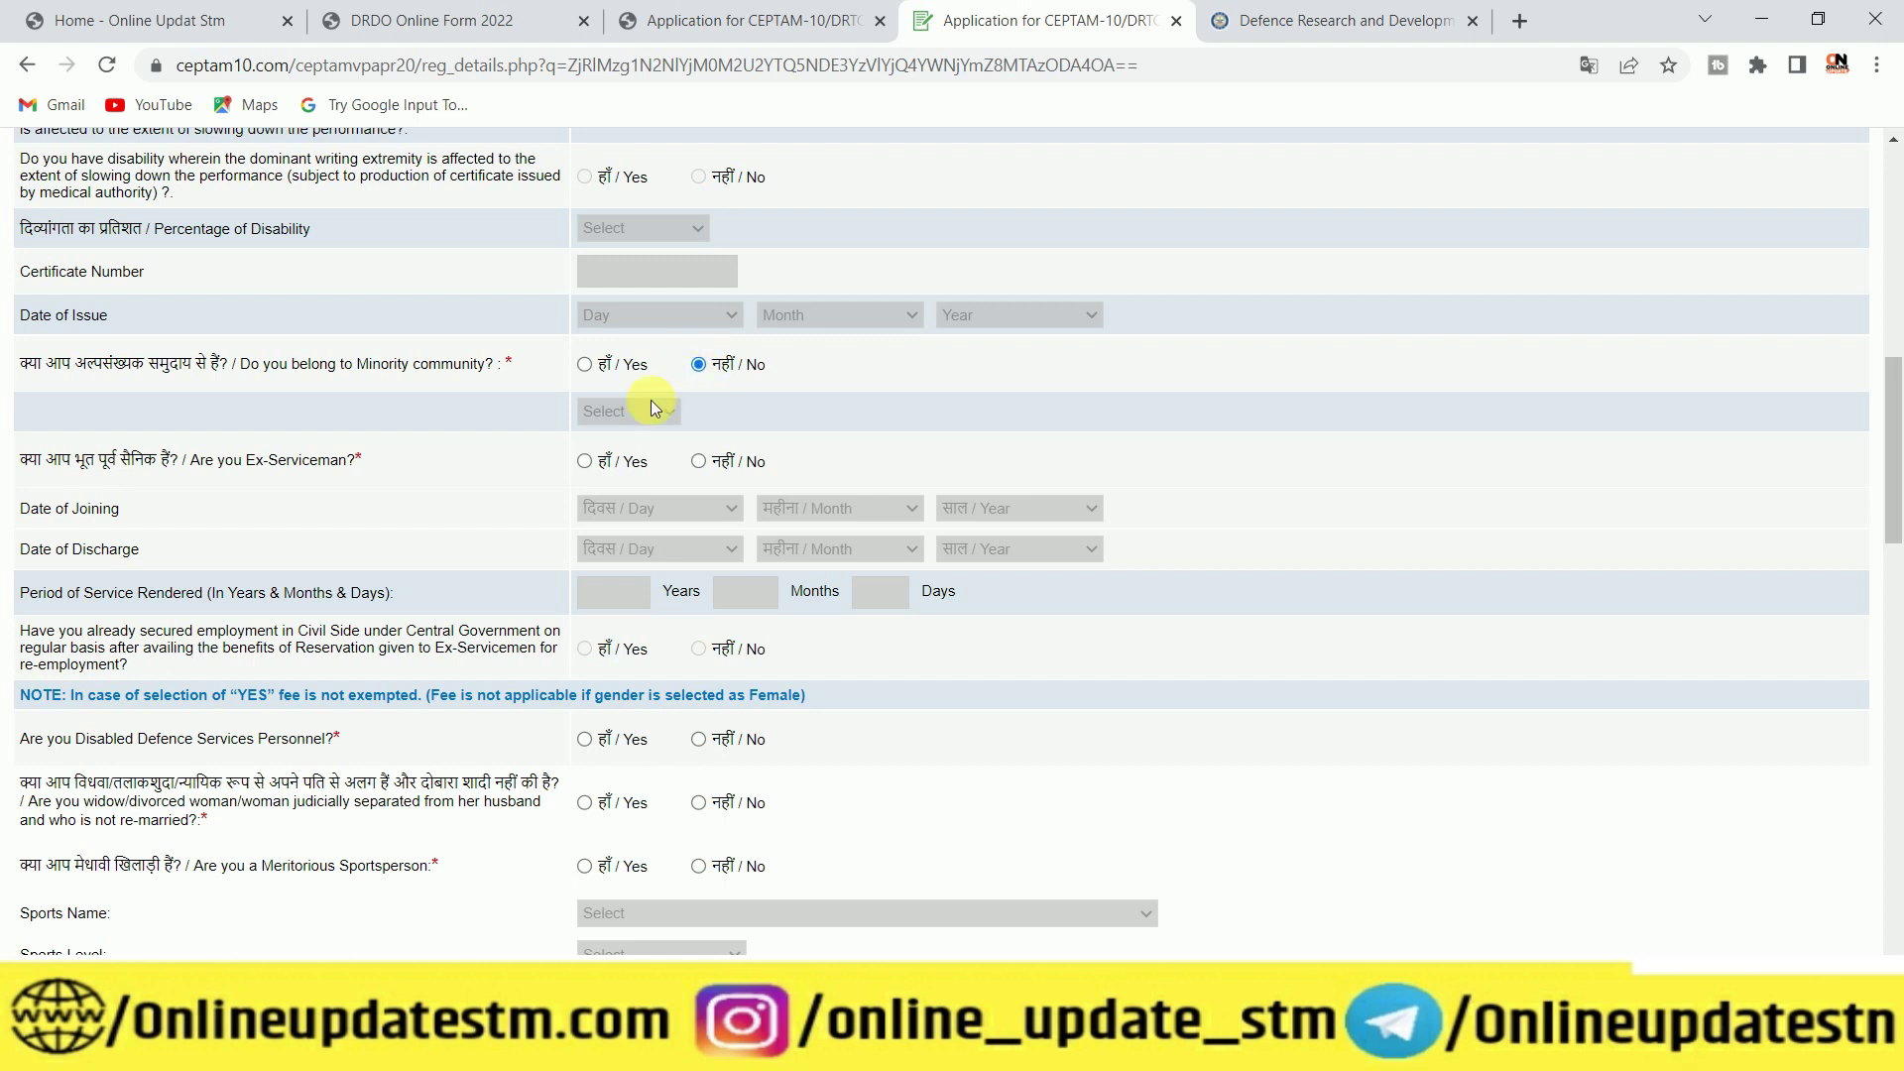
left_click(699, 463)
Answer No to the Disabled Defence Services Personnel, widow/divorced woman and Meritorious Sportsperson questions
scroll(664, 594, "down", 1)
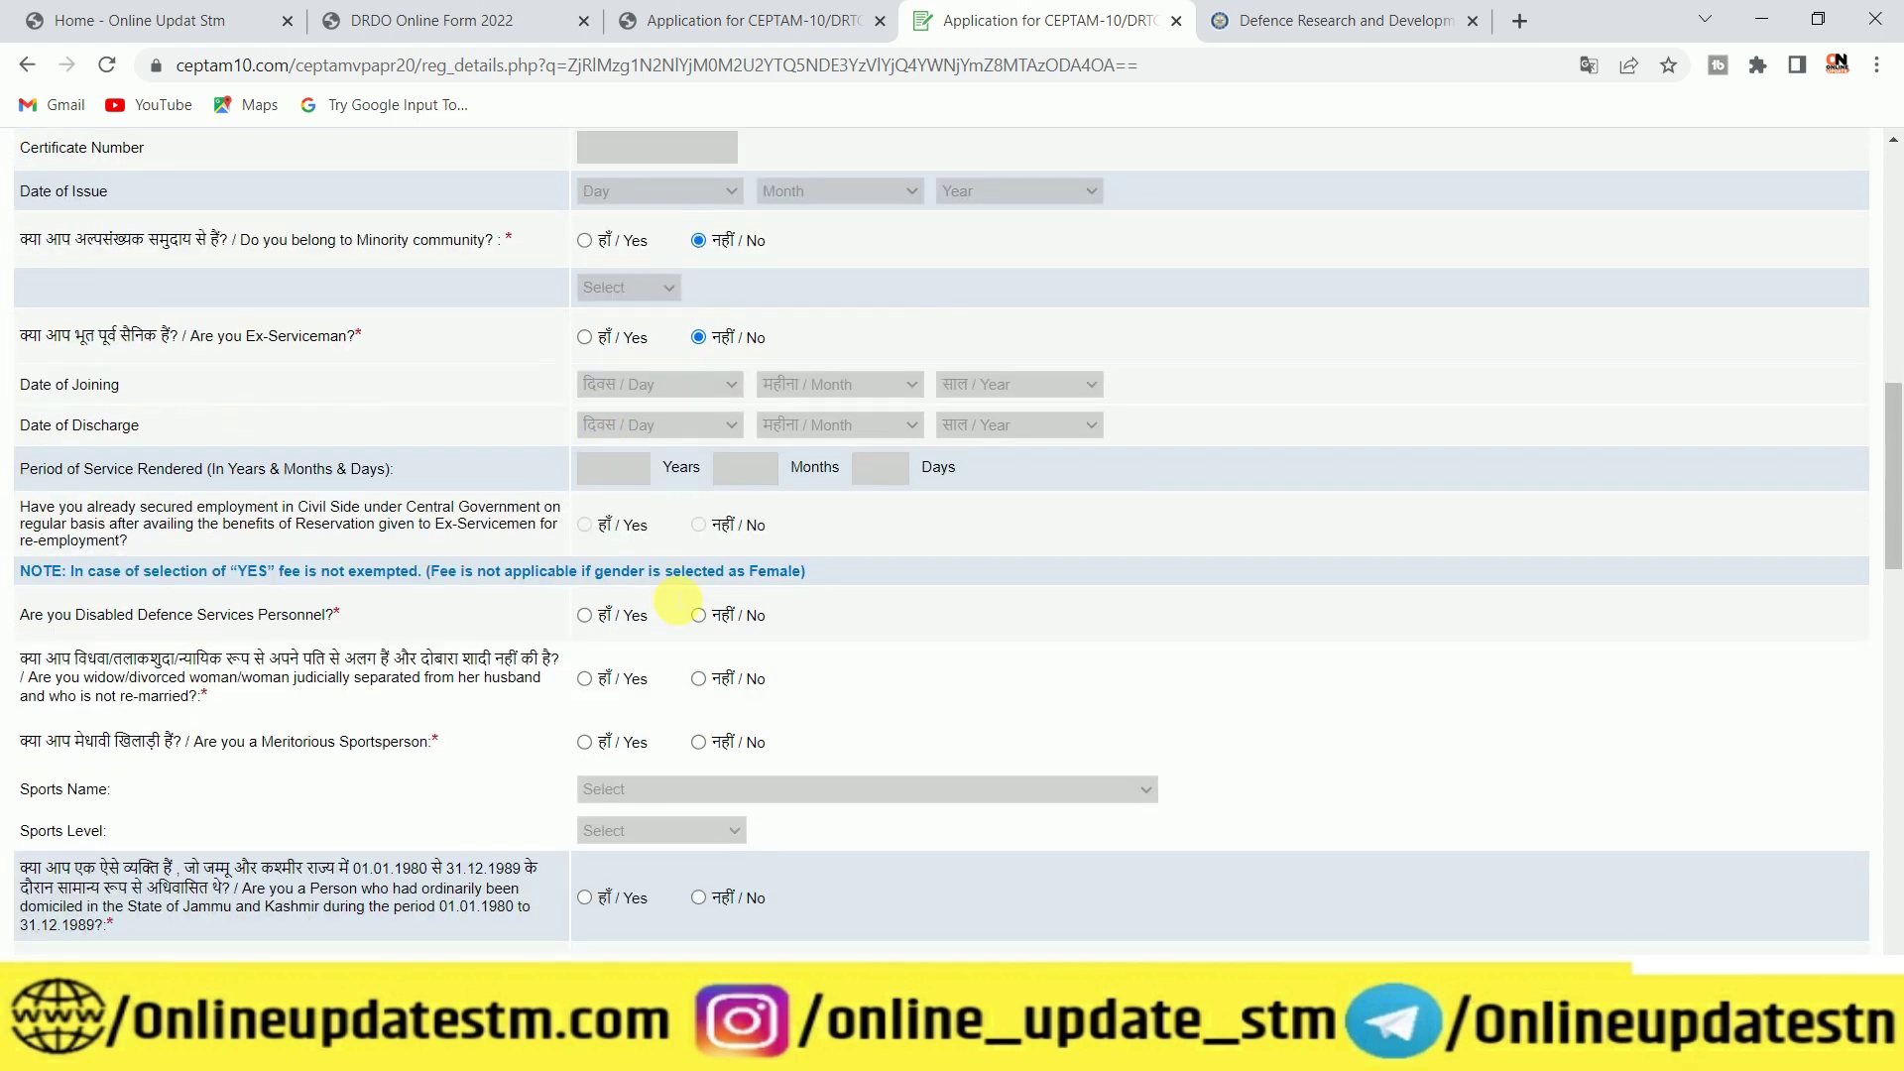
scroll(674, 600, "down", 1)
scroll(670, 595, "down", 1)
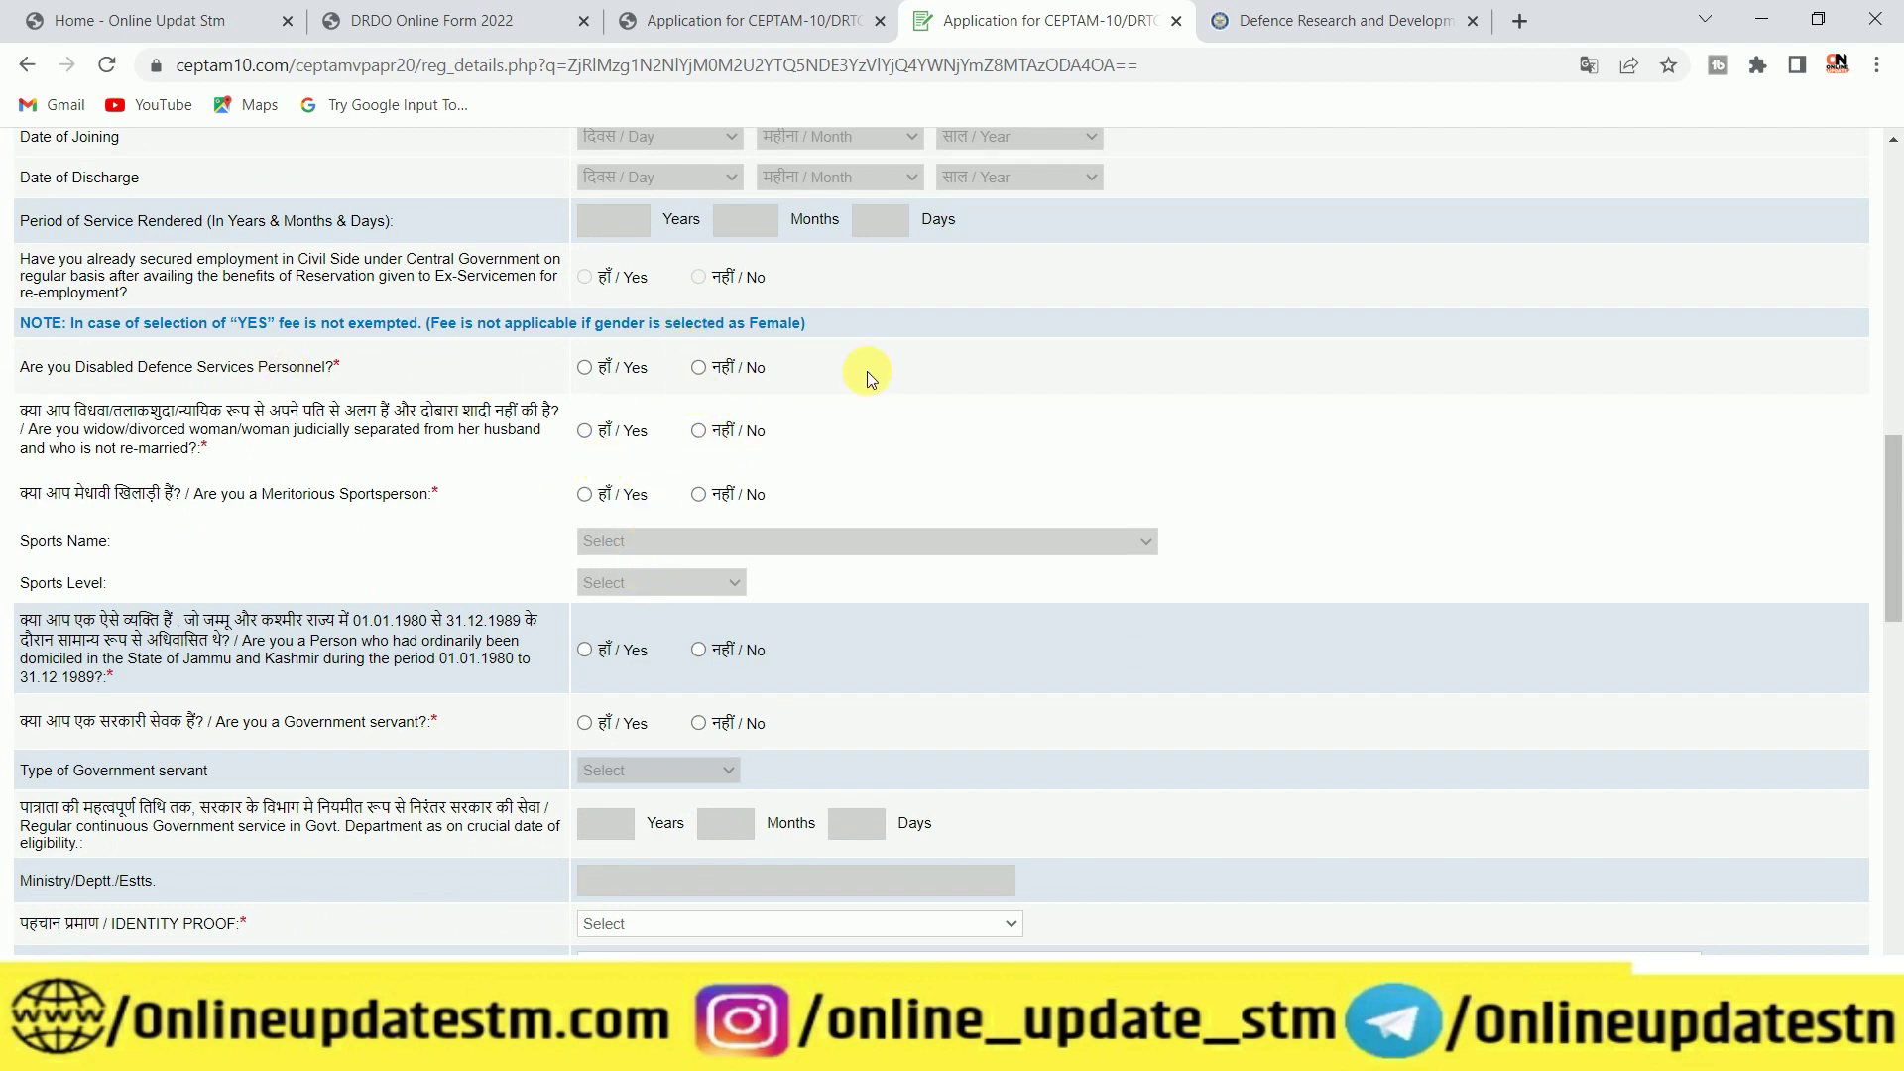
left_click(699, 368)
left_click(700, 430)
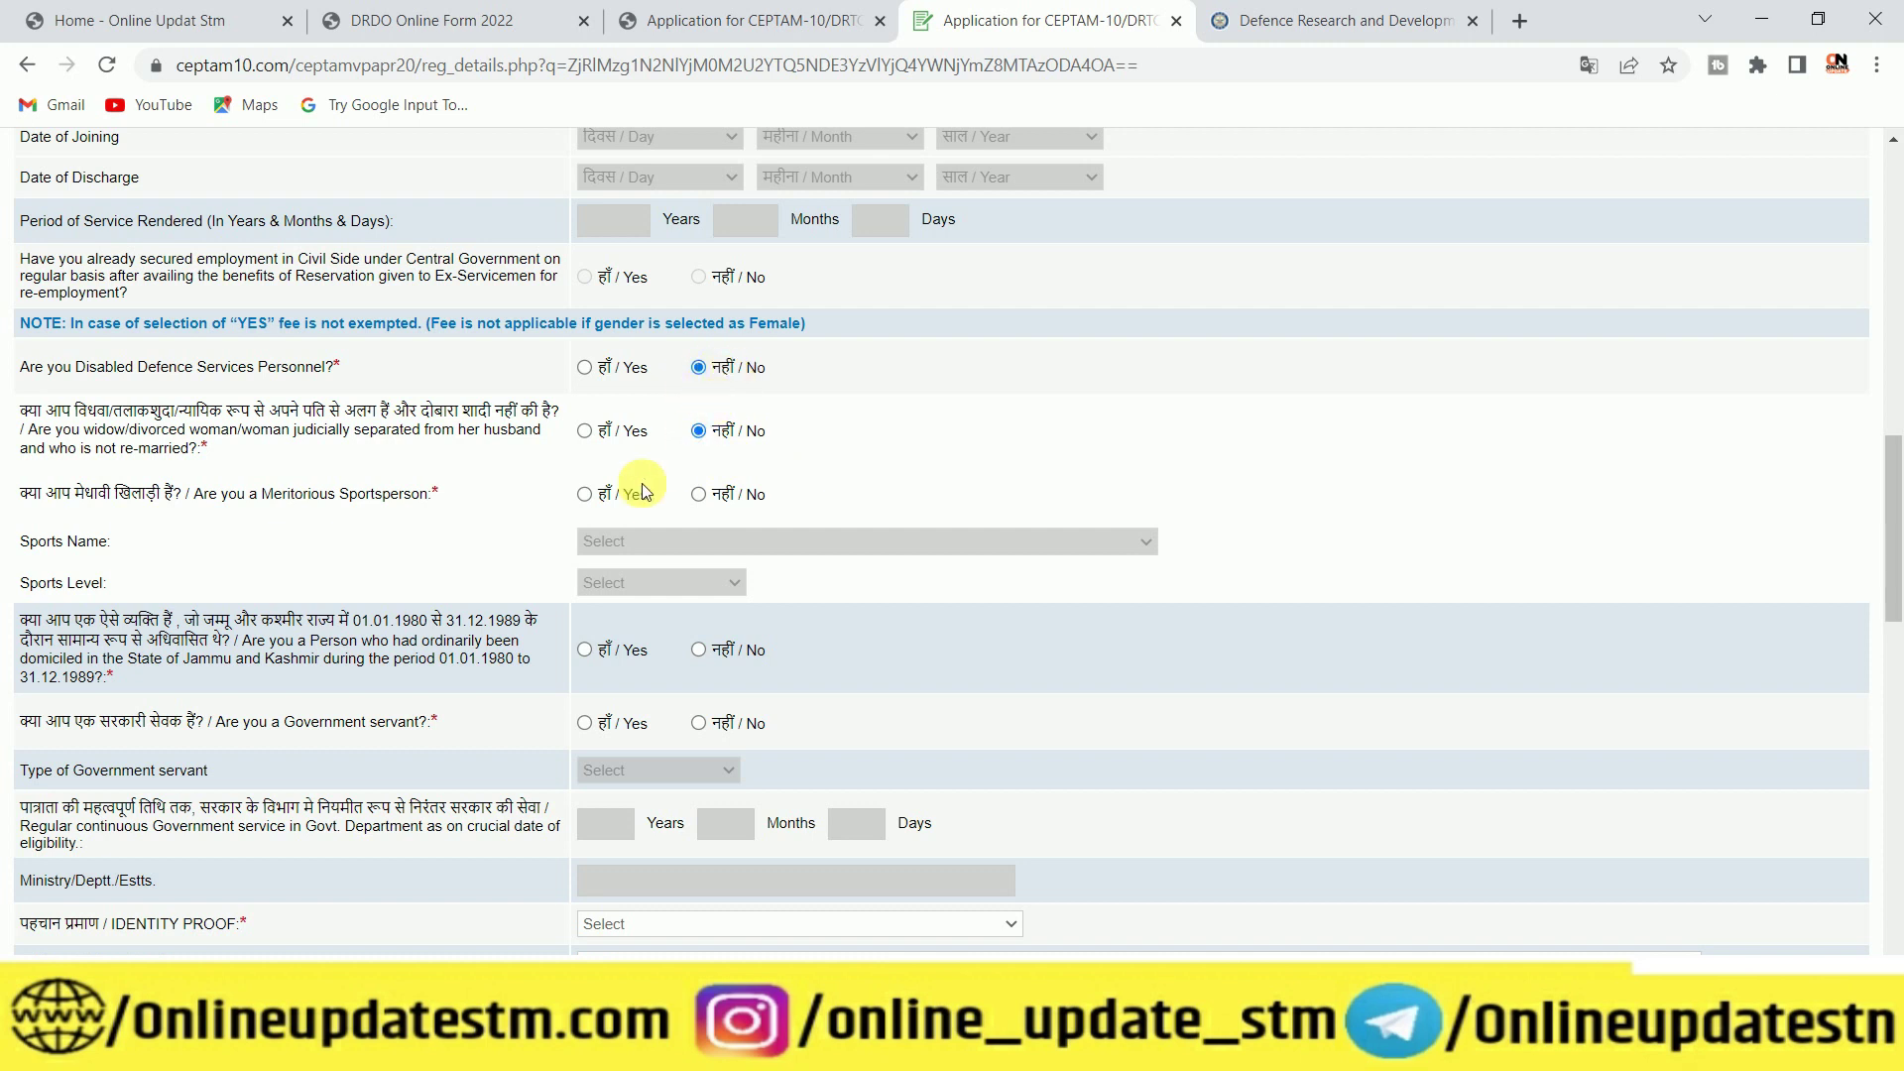
left_click(698, 494)
Answer No to the Jammu and Kashmir domicile question and to the Government servant question
scroll(853, 495, "down", 1)
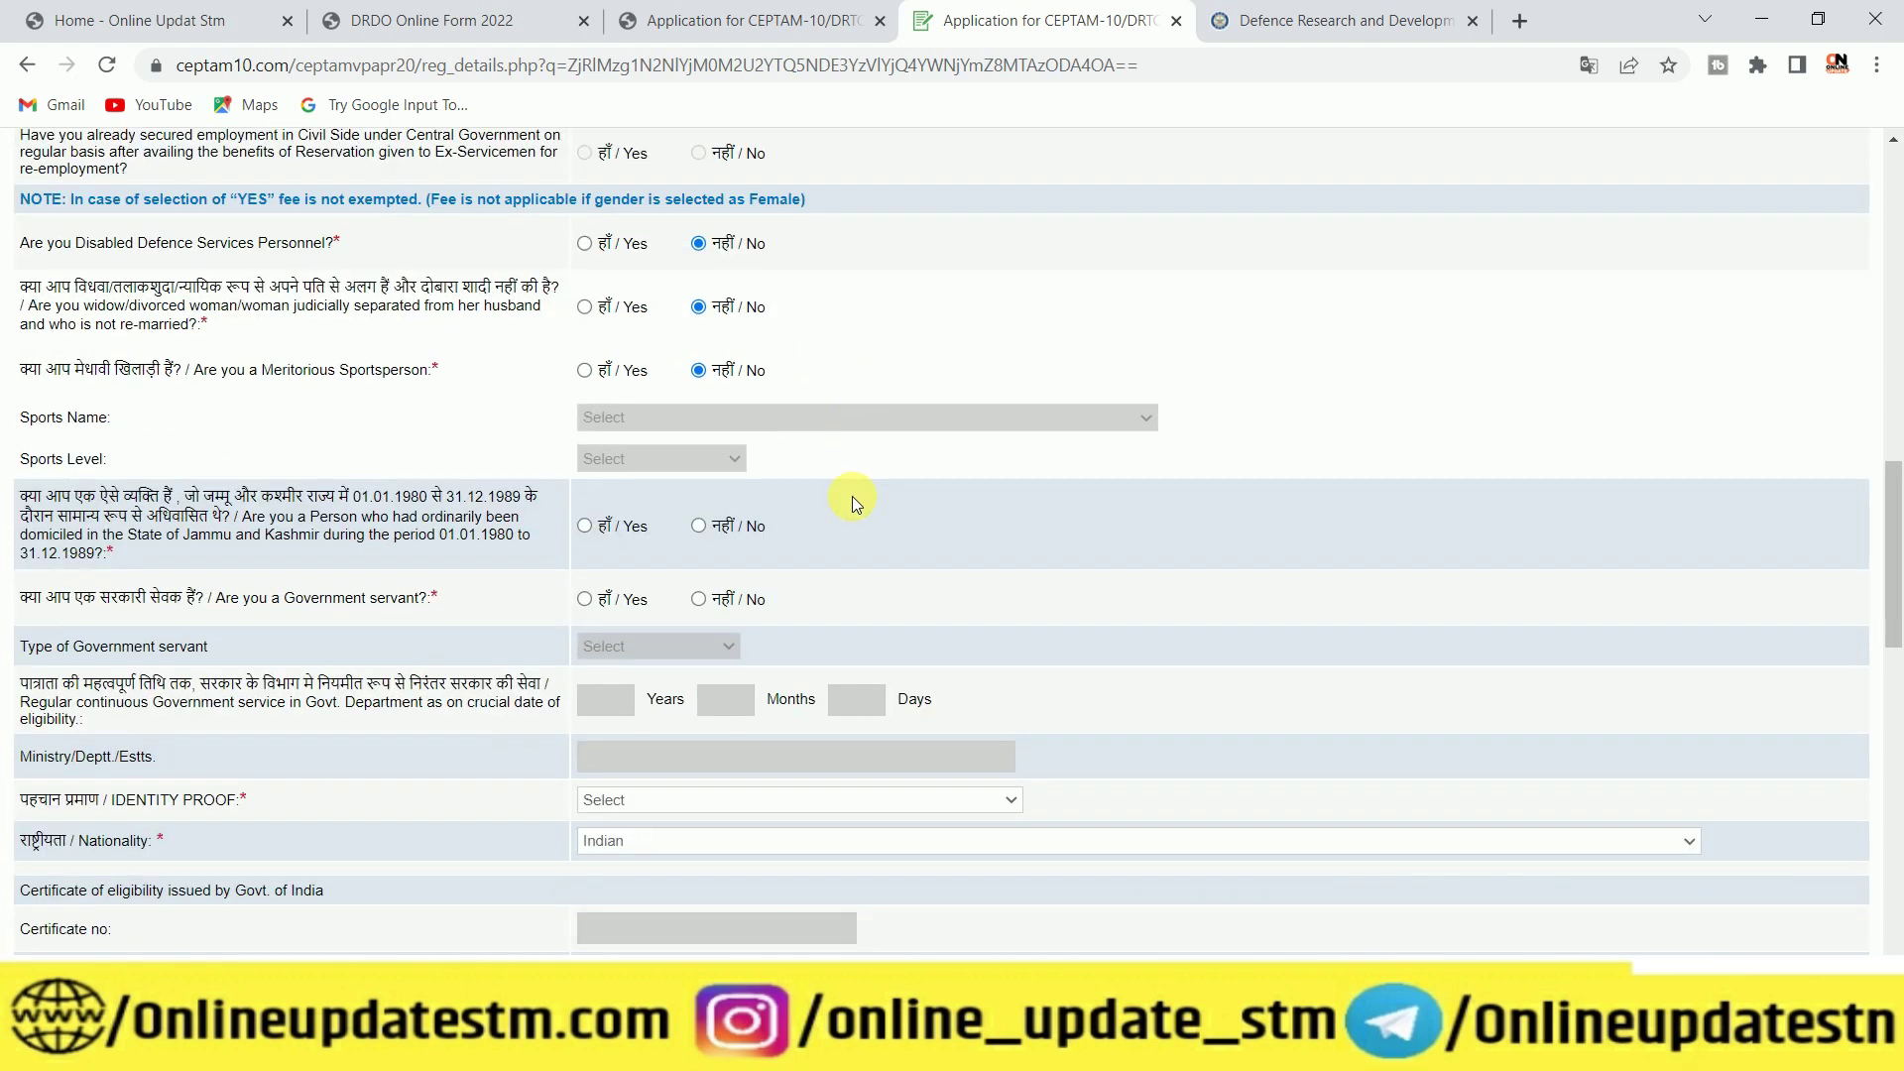
scroll(595, 543, "down", 1)
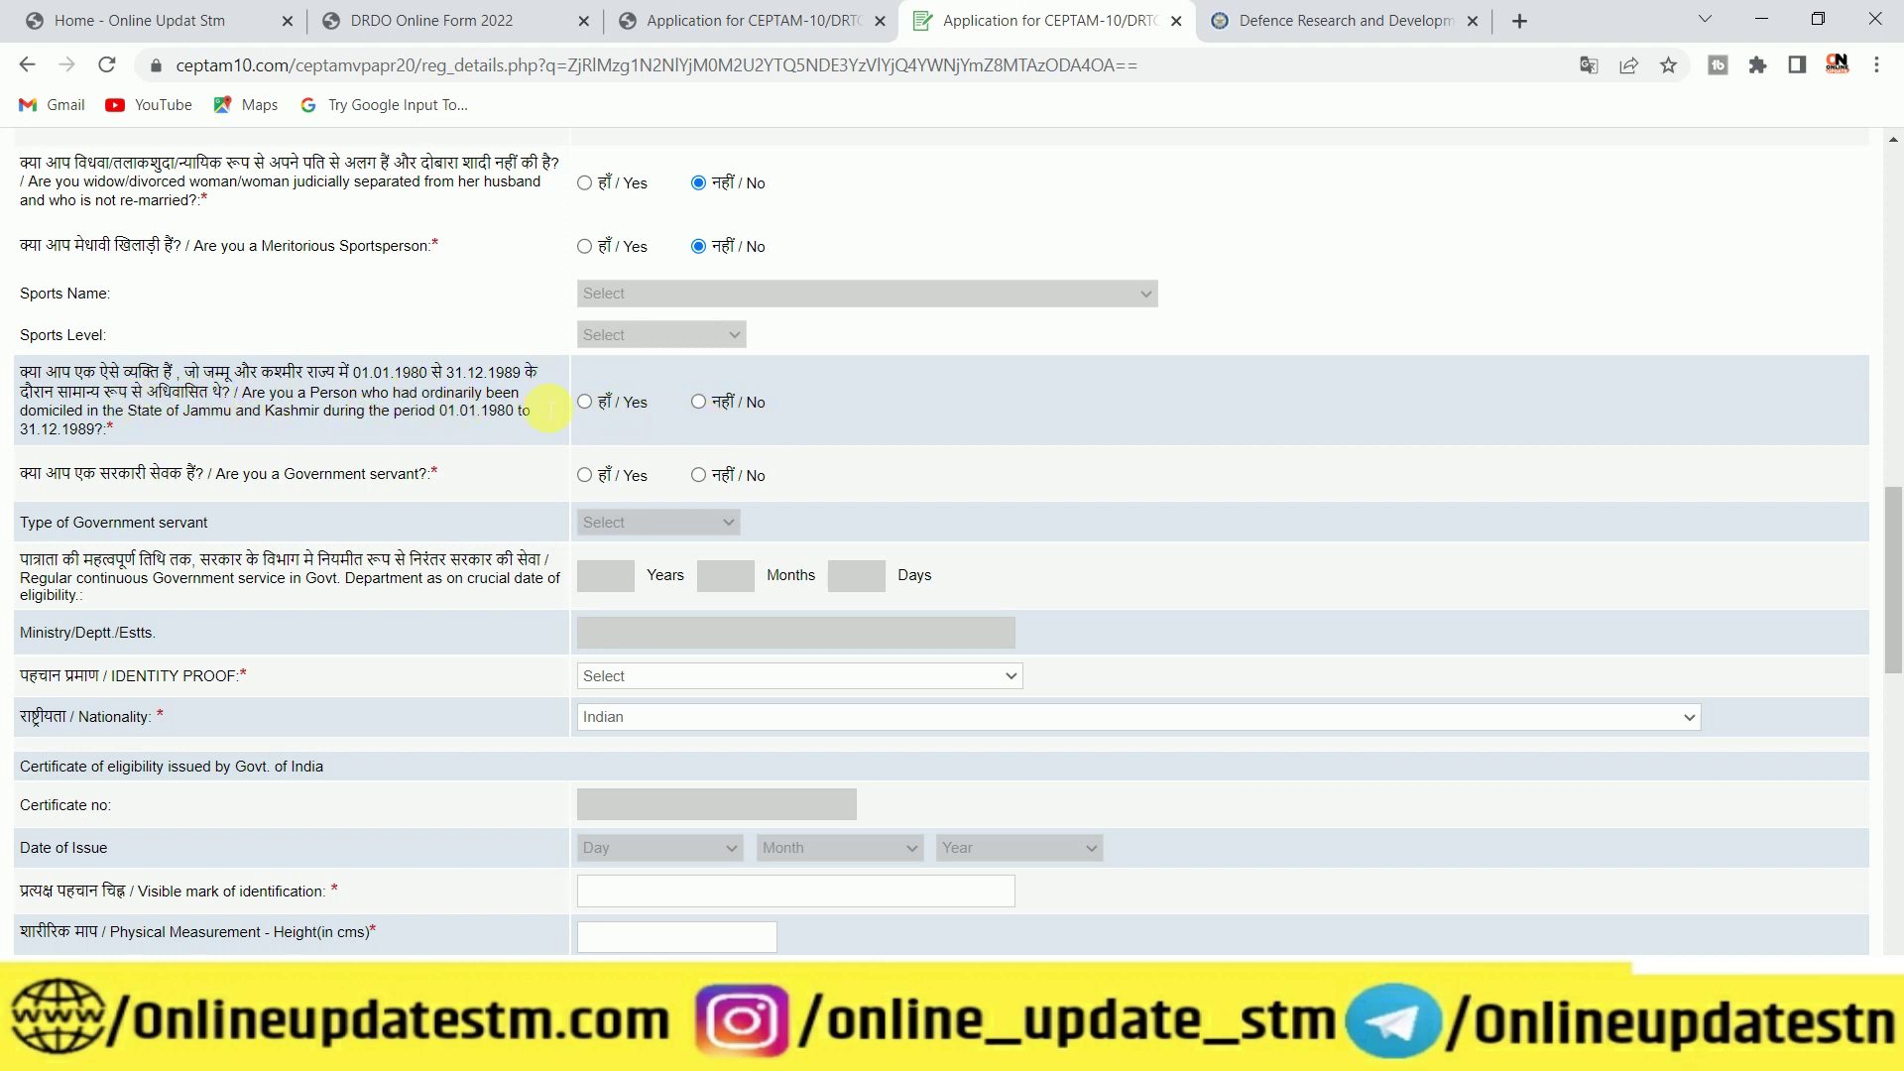
left_click(699, 402)
scroll(687, 443, "down", 1)
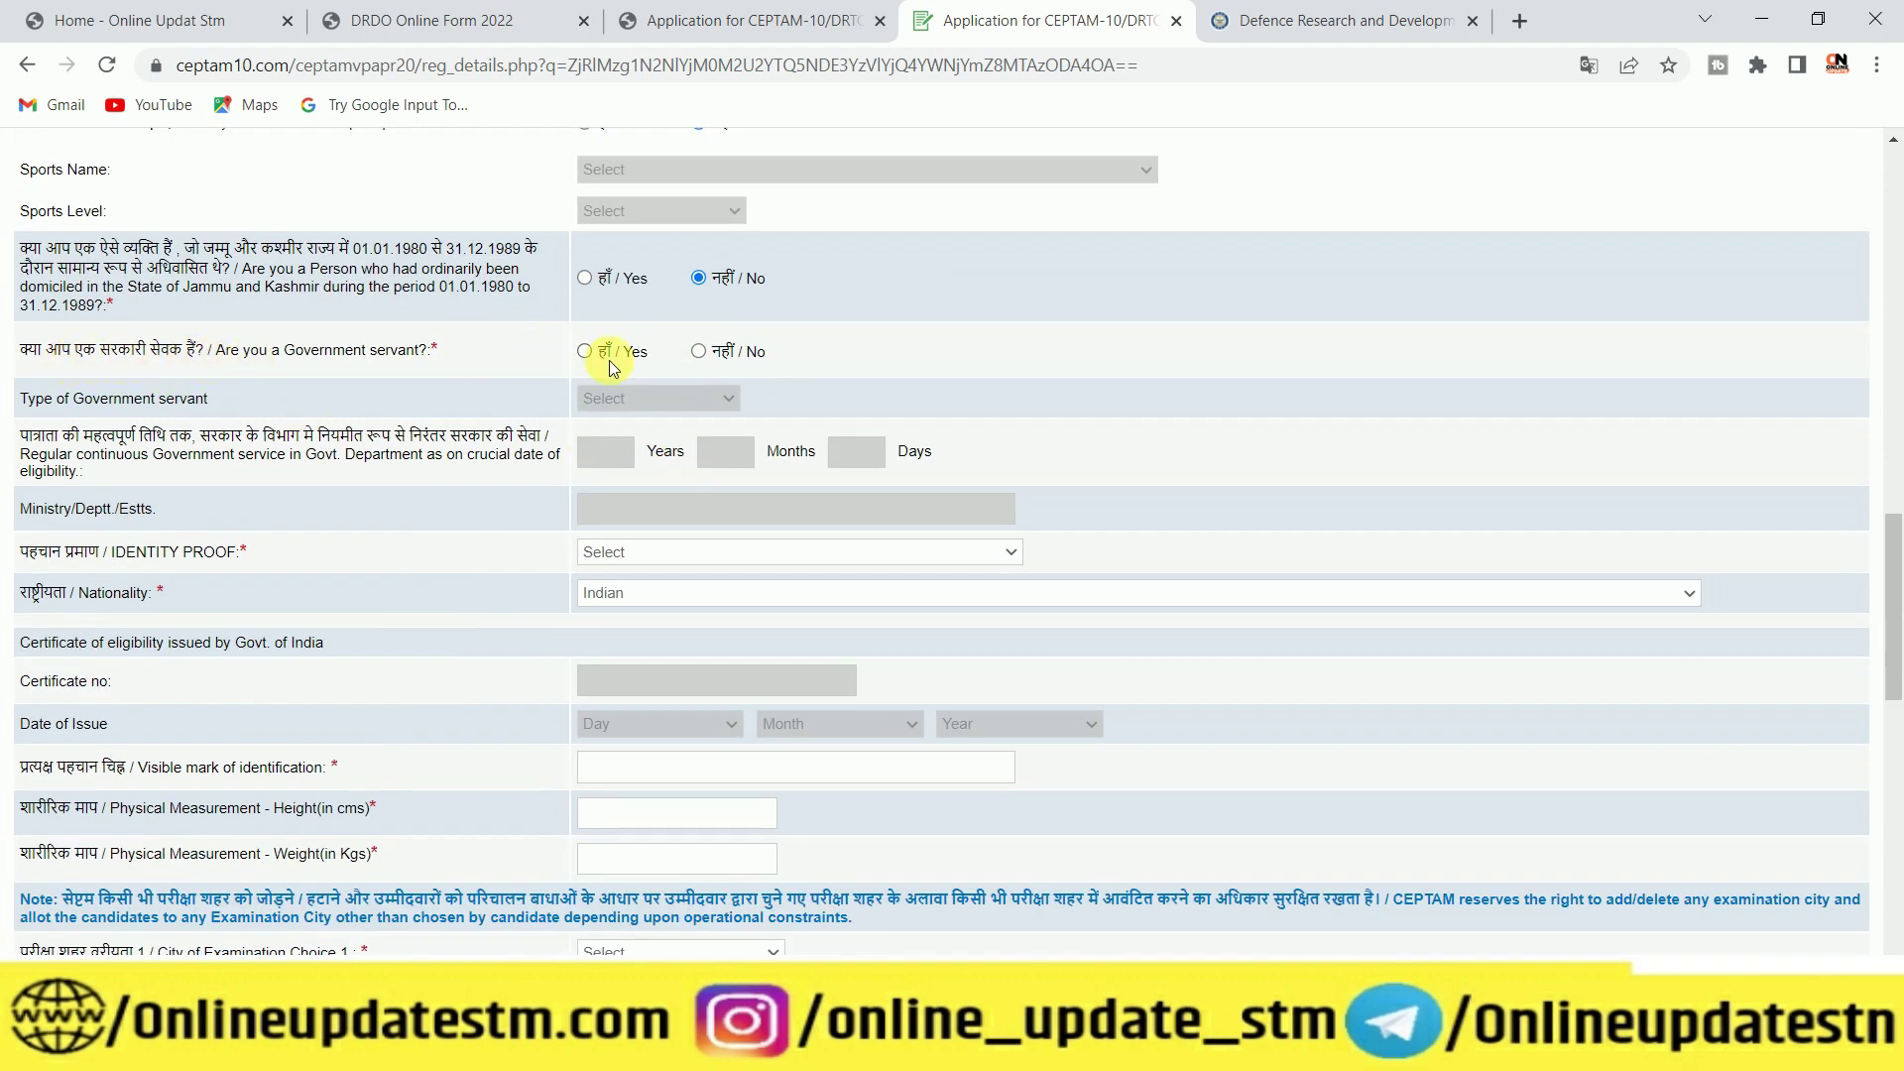
left_click(700, 352)
scroll(742, 439, "down", 1)
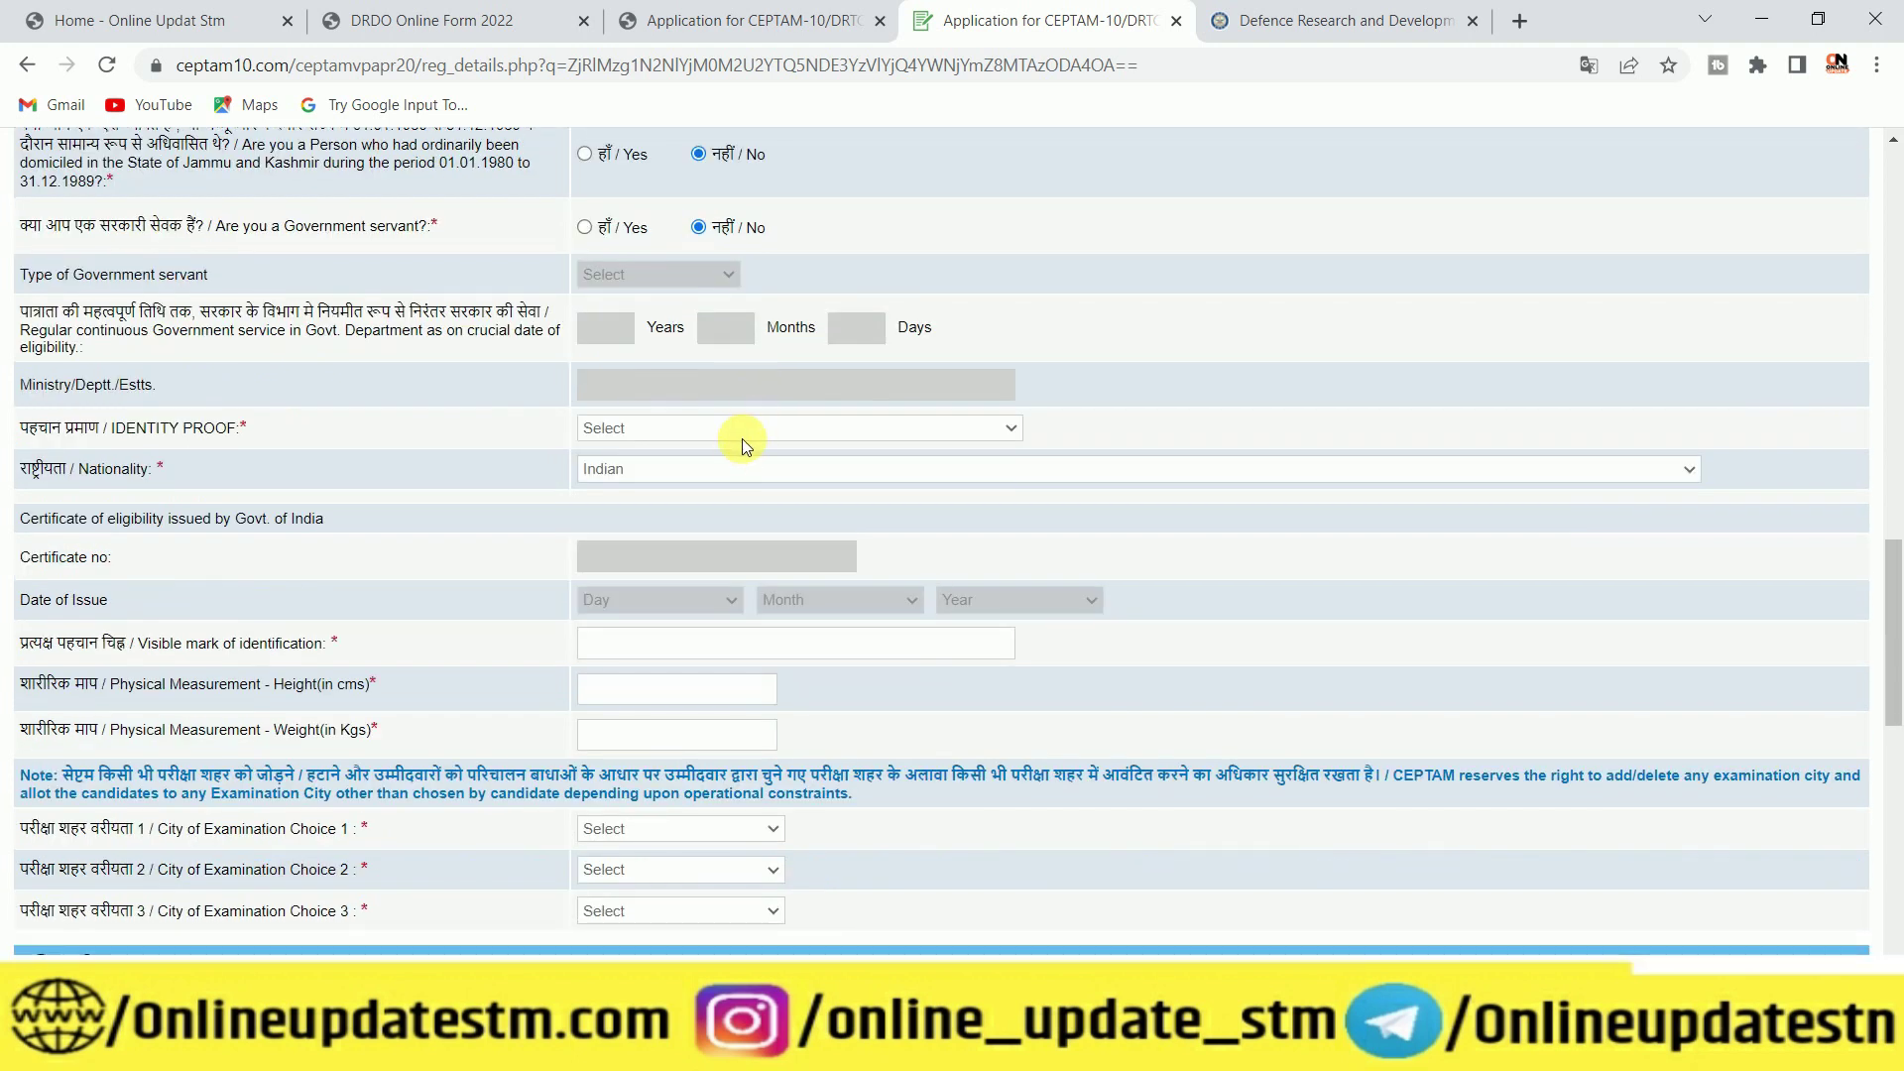
Choose Aadhaar Card as the identity proof and enter NO MARK as the visible mark of identification
scroll(738, 455, "down", 1)
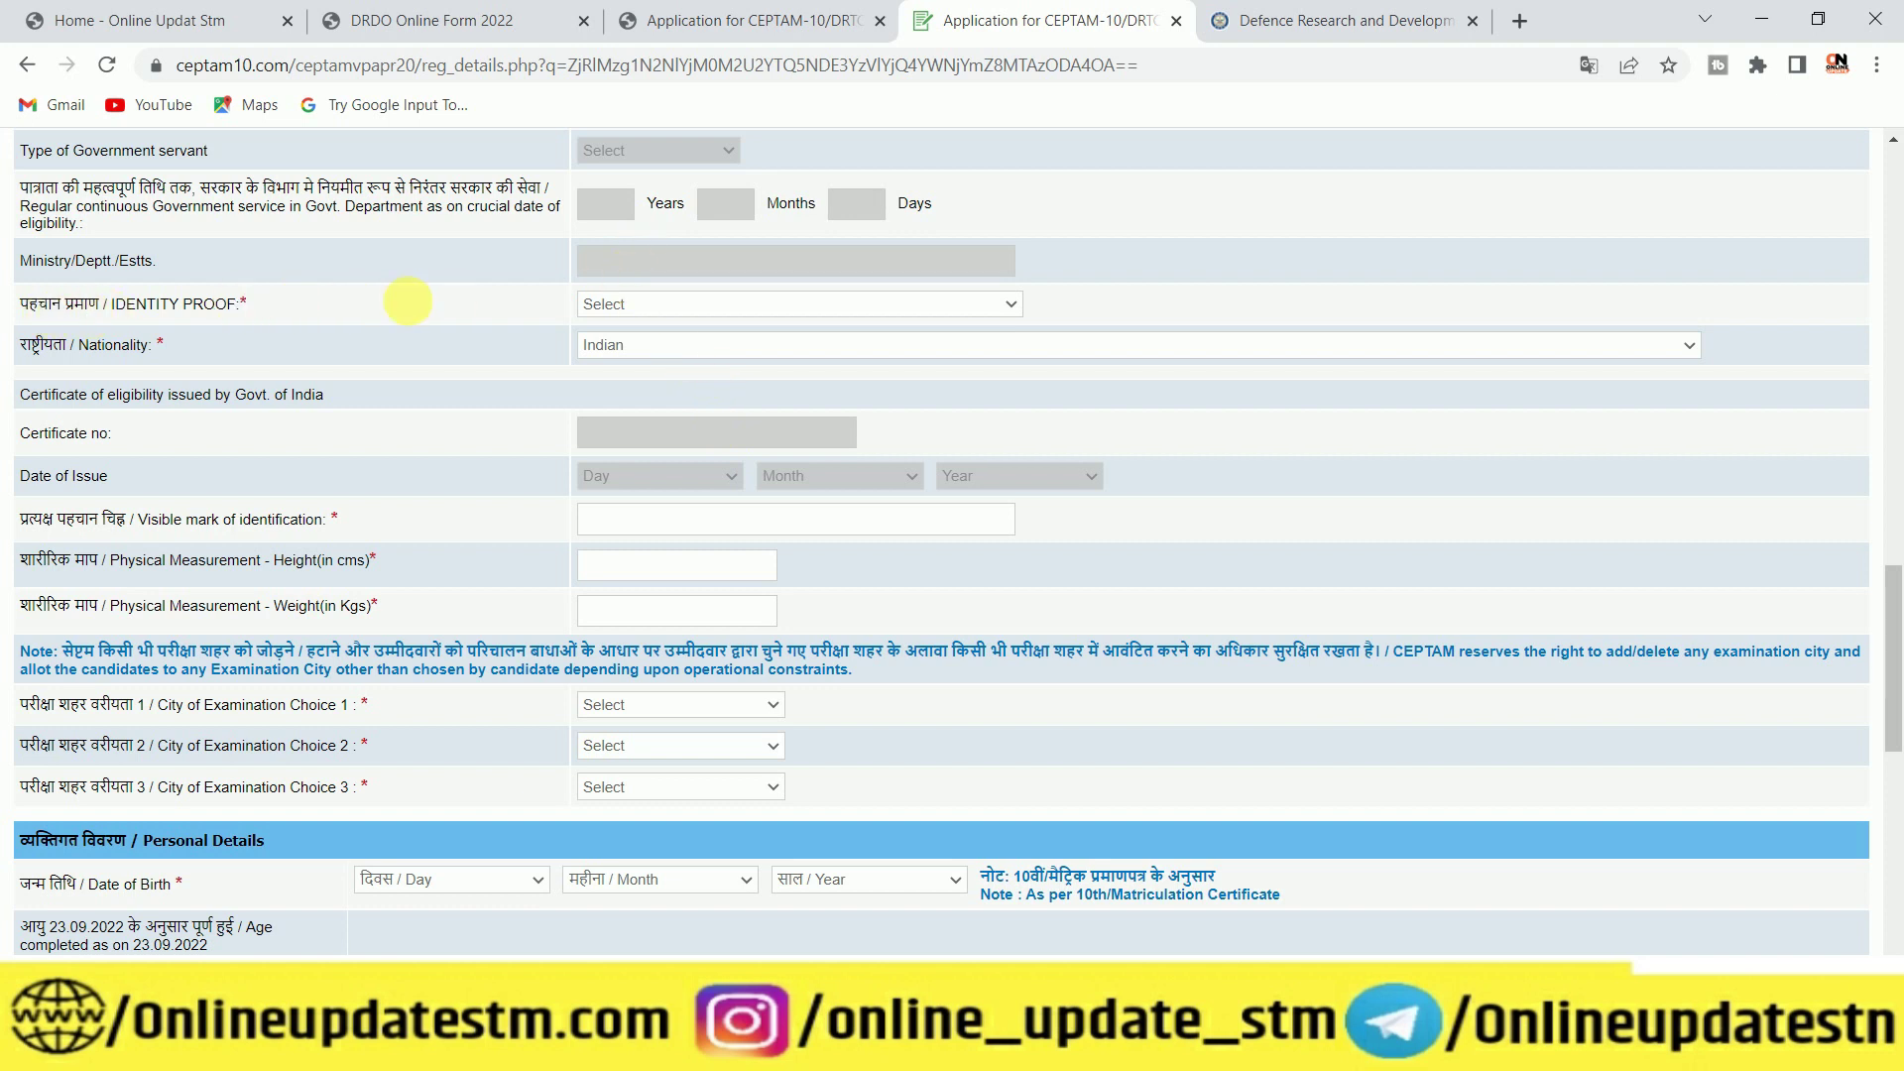
left_click(738, 304)
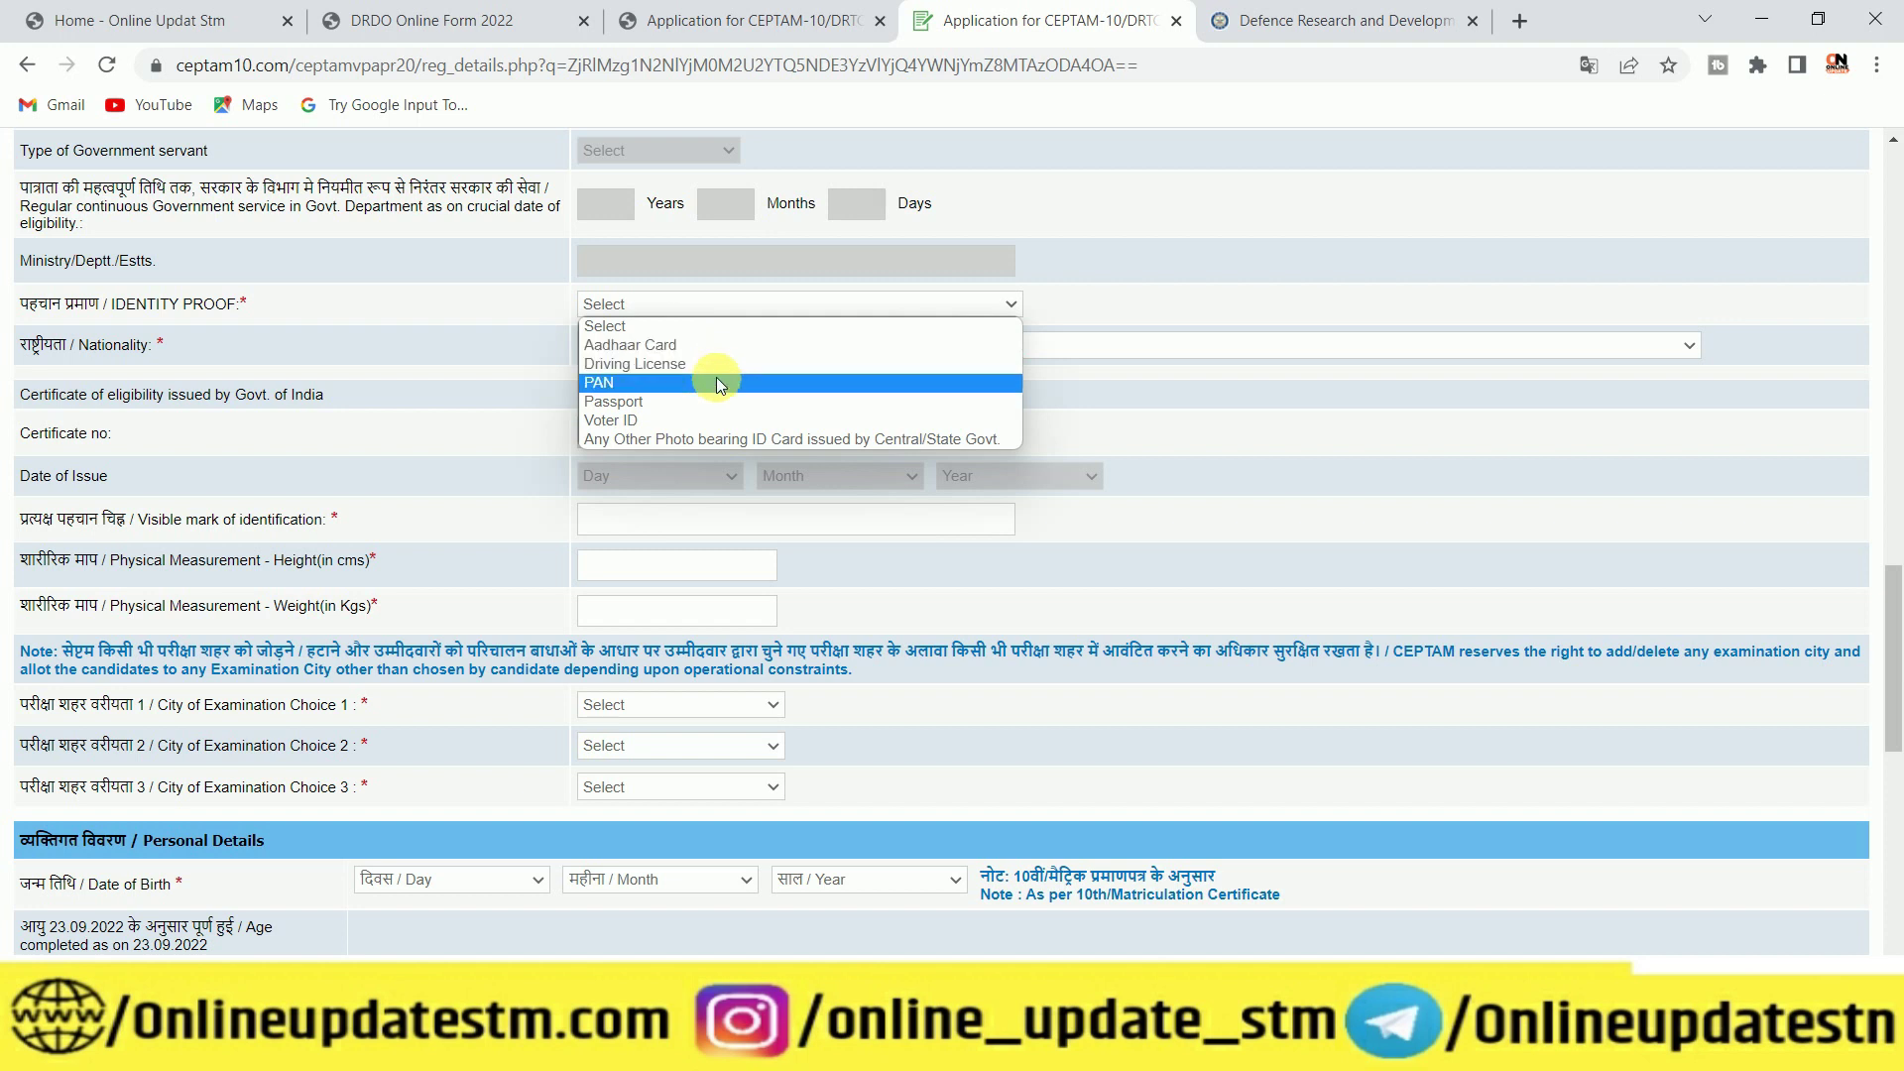
left_click(706, 347)
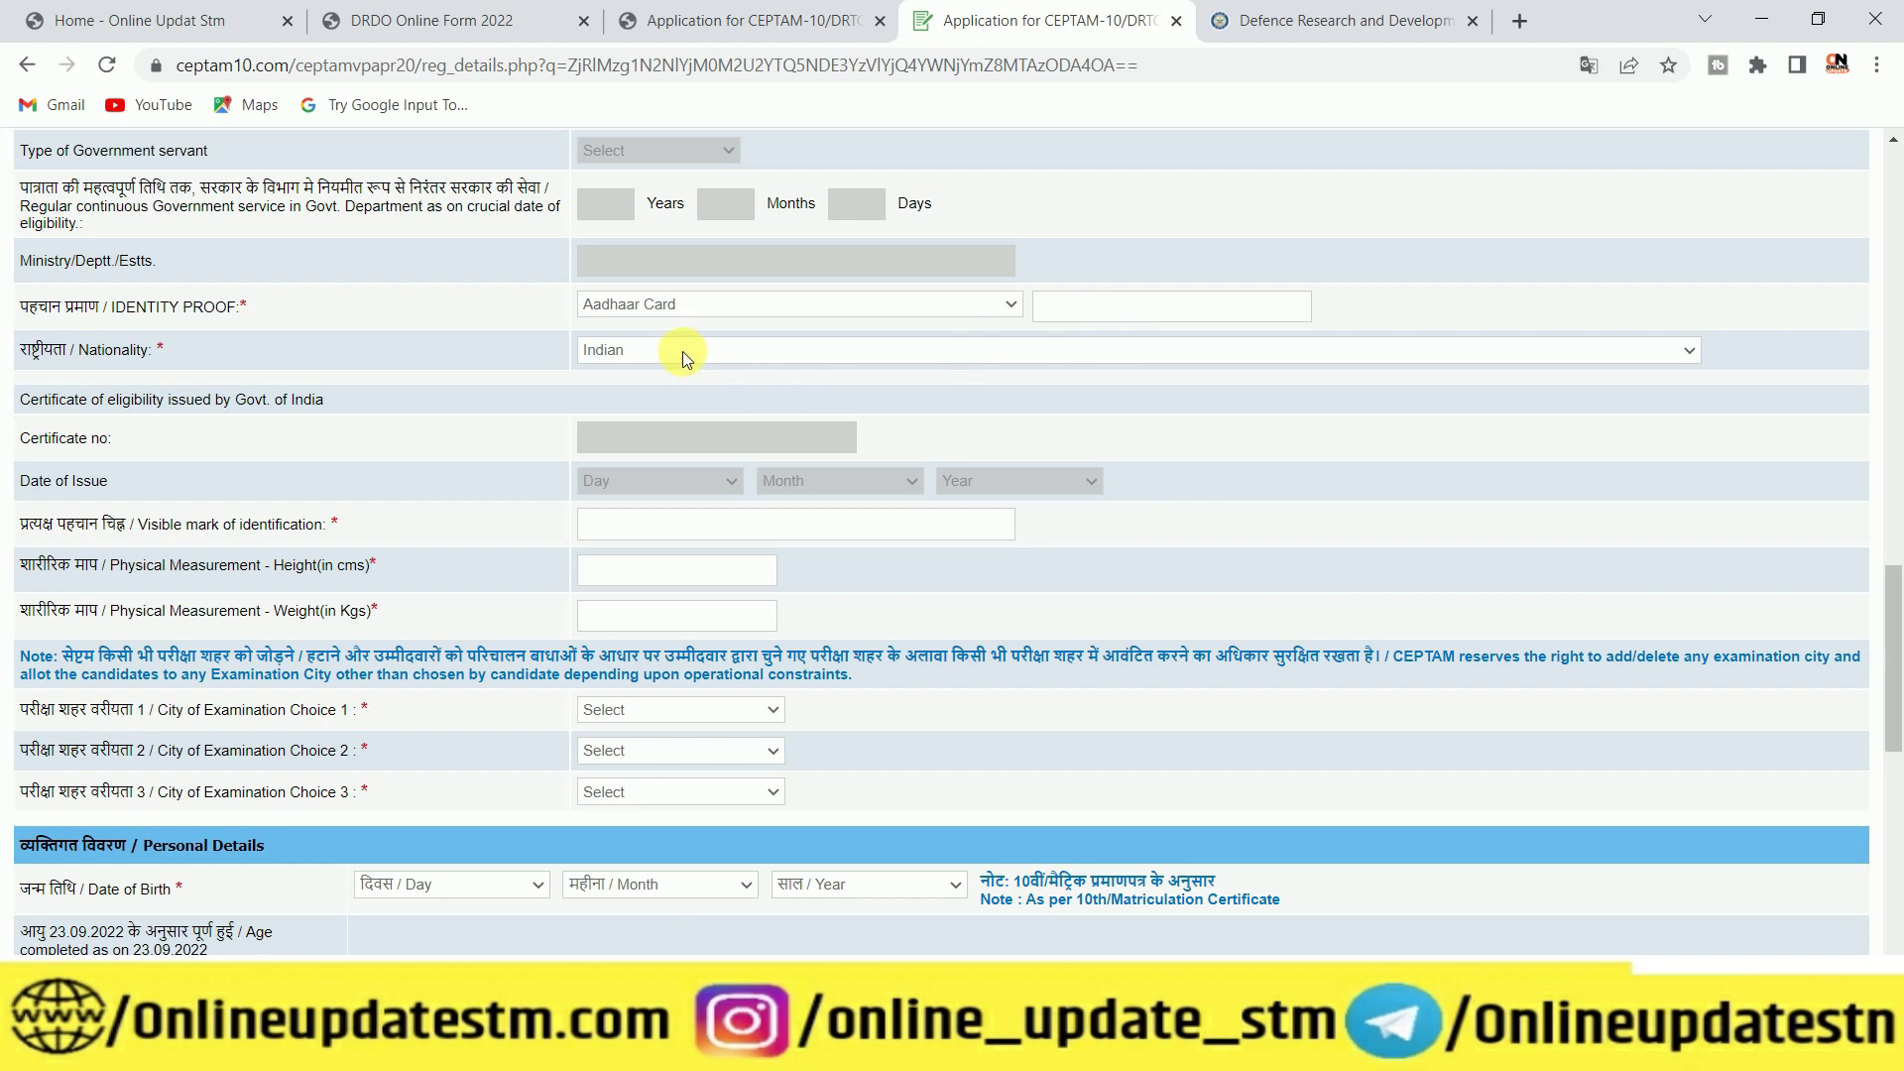
scroll(593, 452, "down", 1)
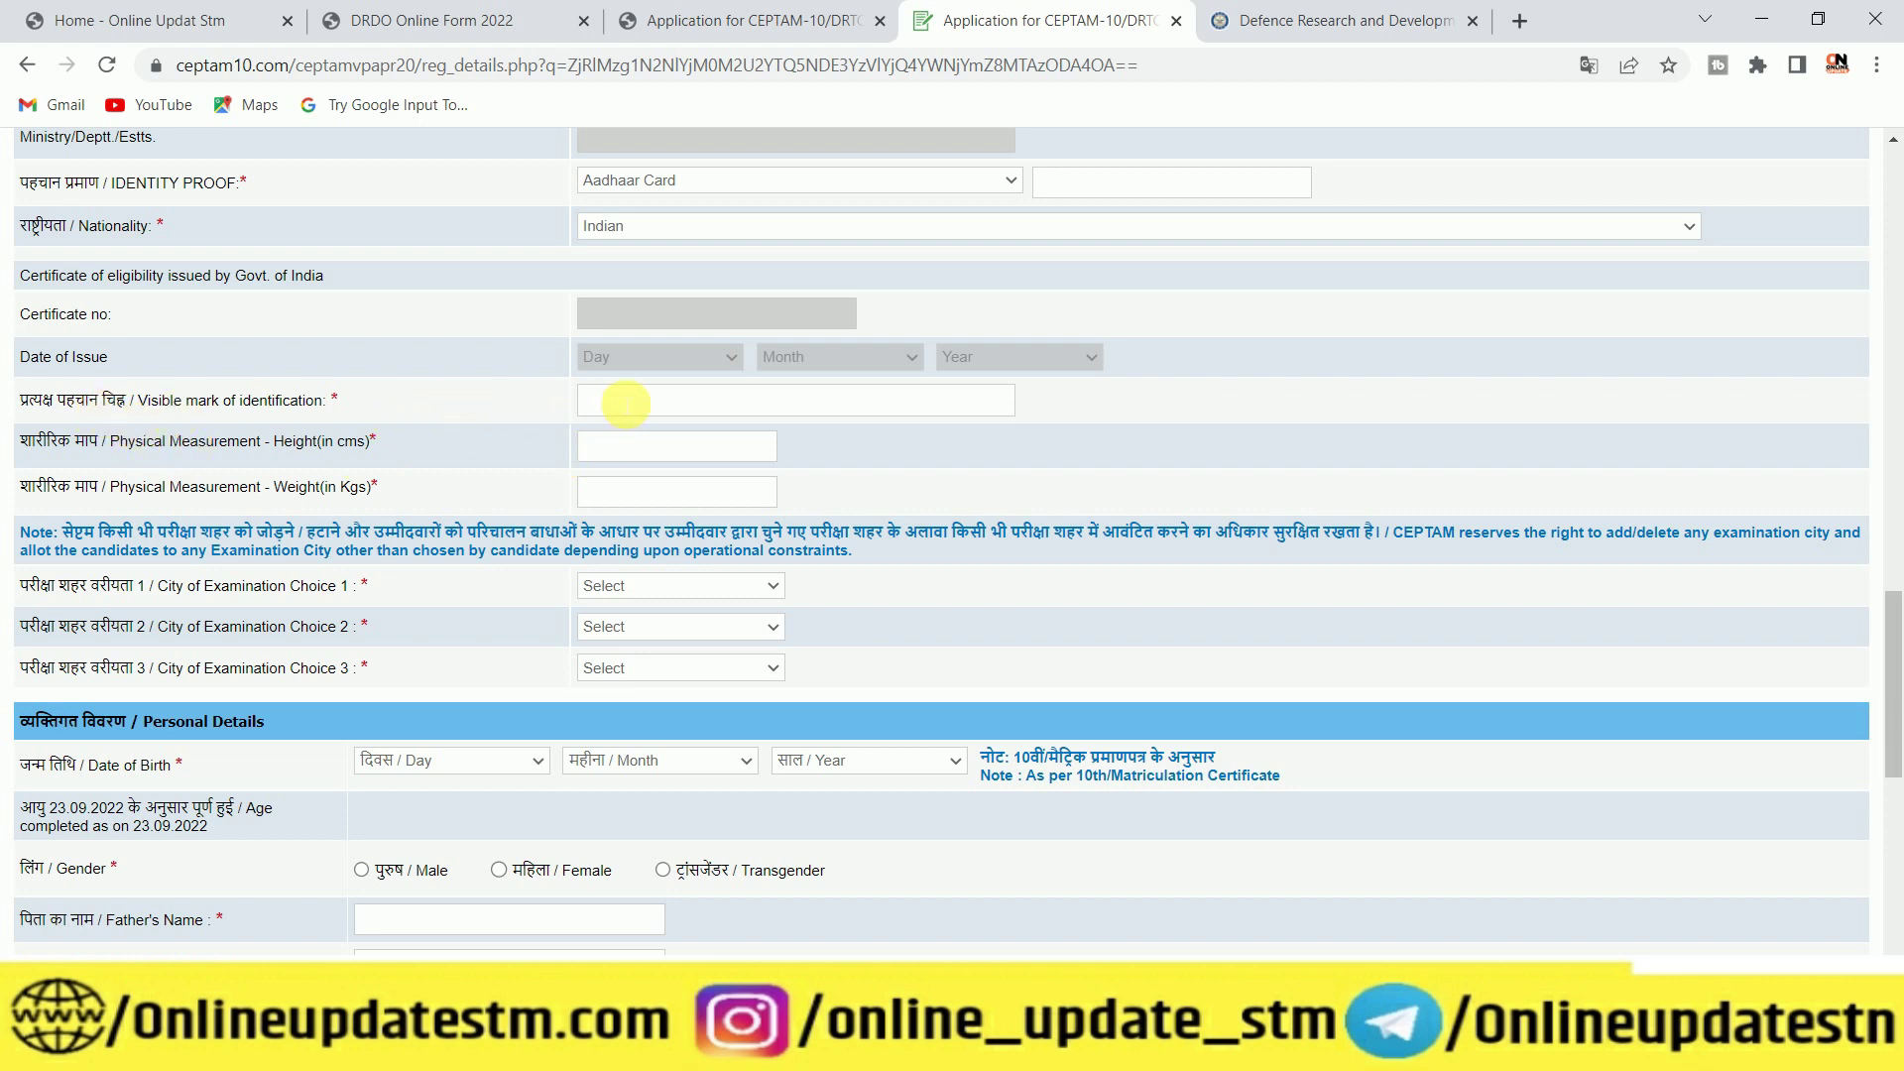
type("NO MARK")
Set the three examination city choices to DELHI NCR, BHOPAL and JAIPUR in that order
left_click(623, 592)
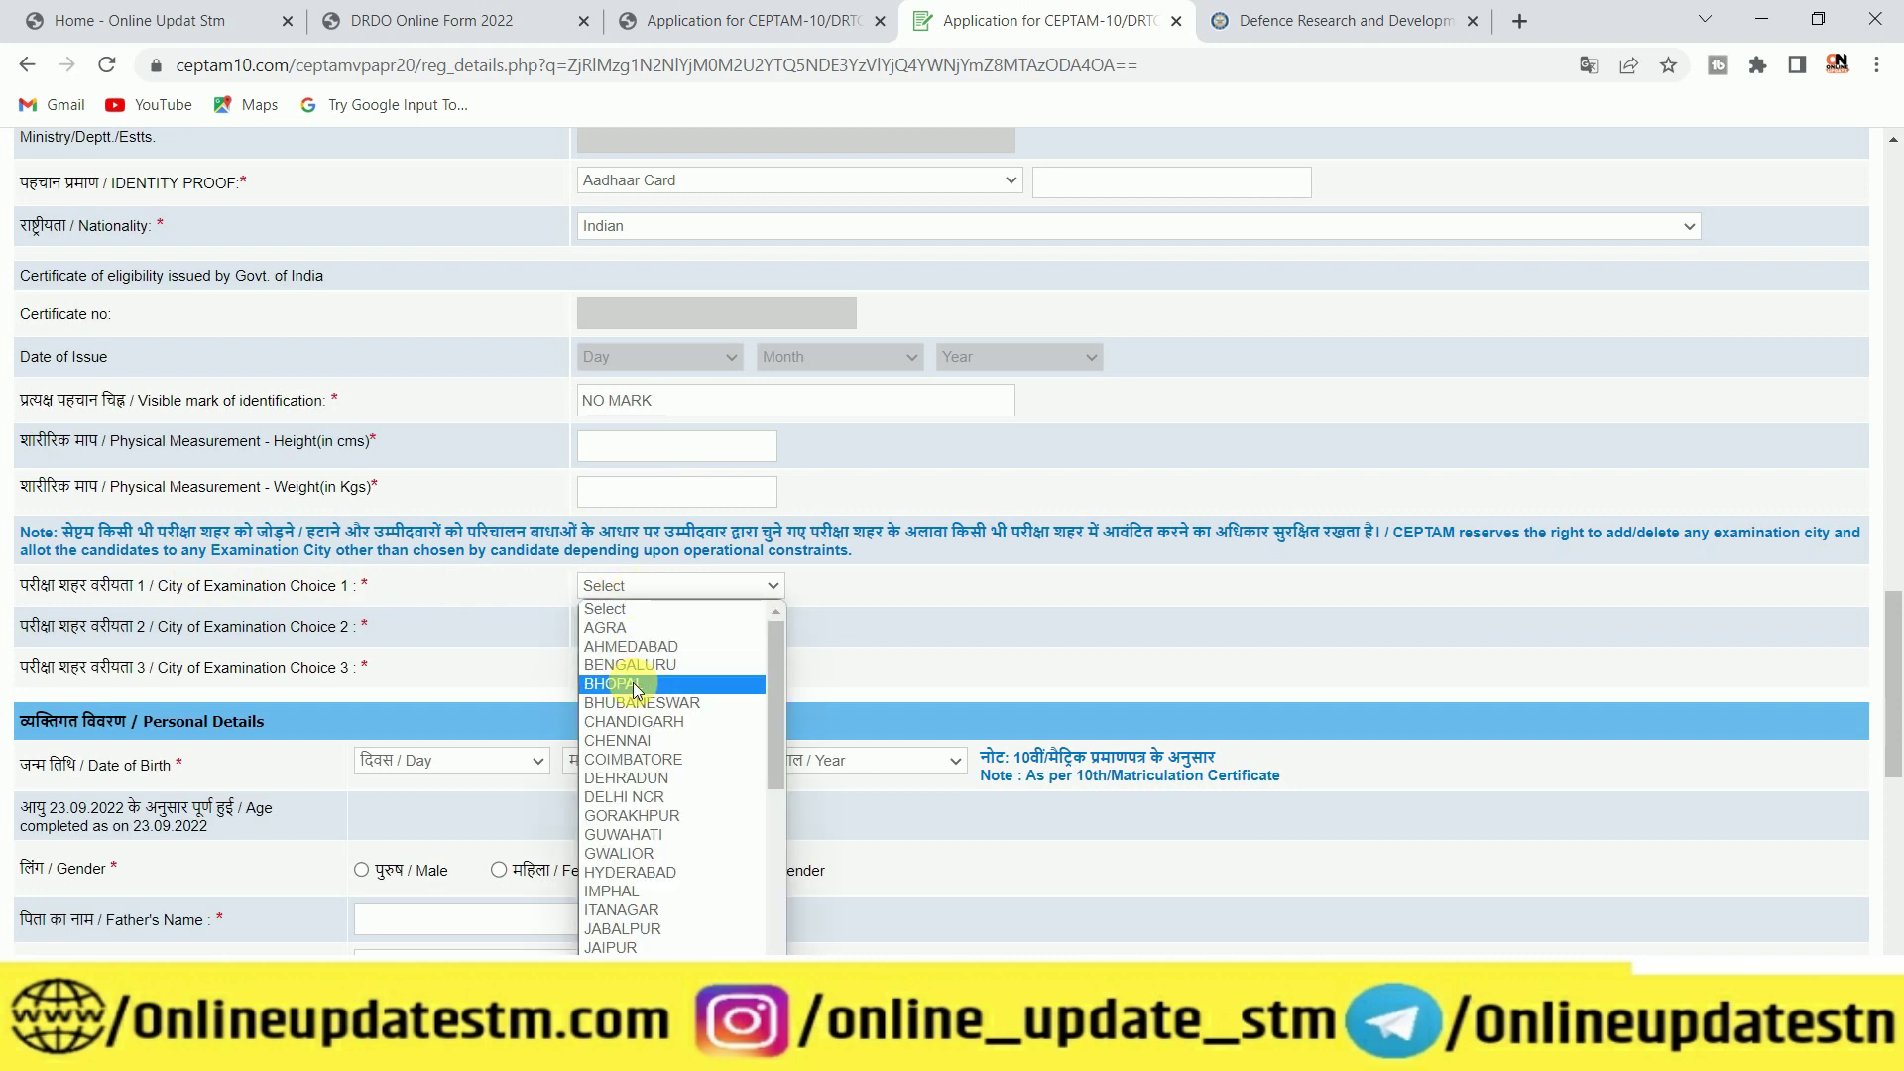
left_click(654, 794)
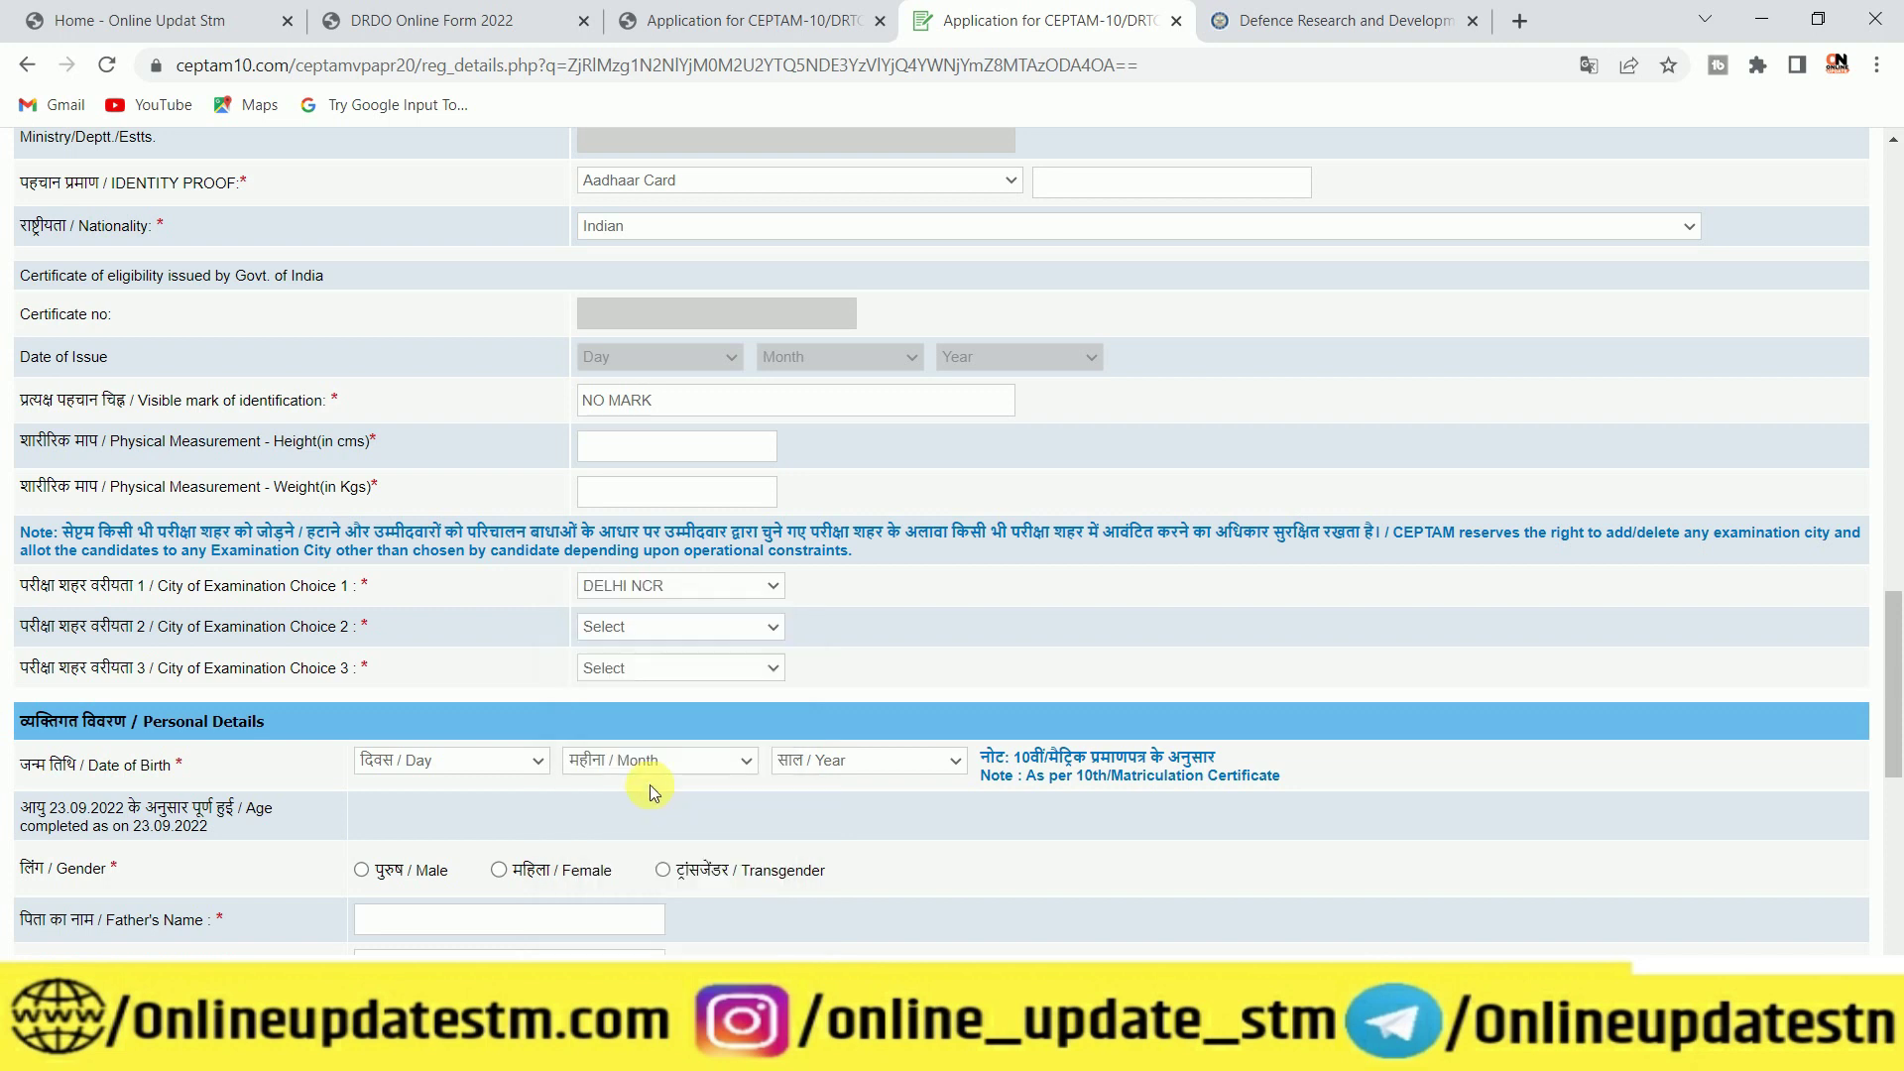
left_click(676, 628)
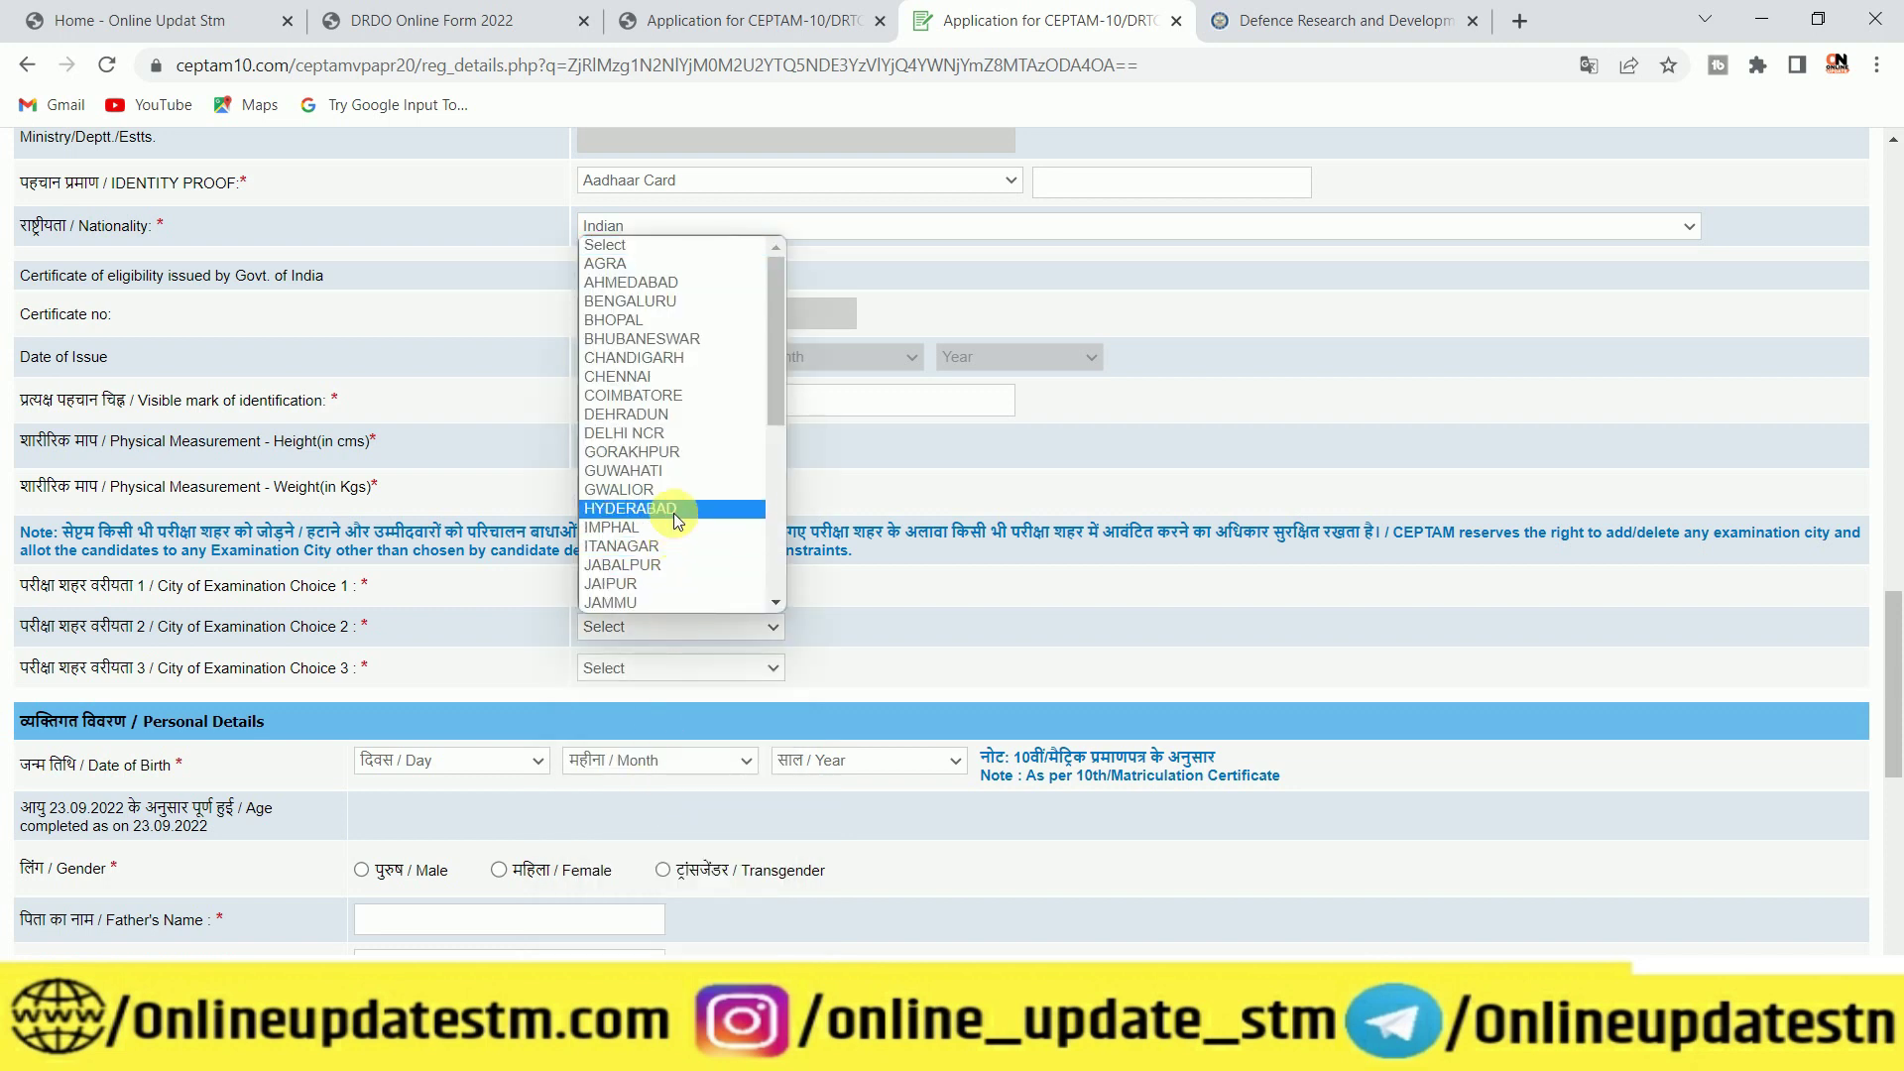
left_click(693, 319)
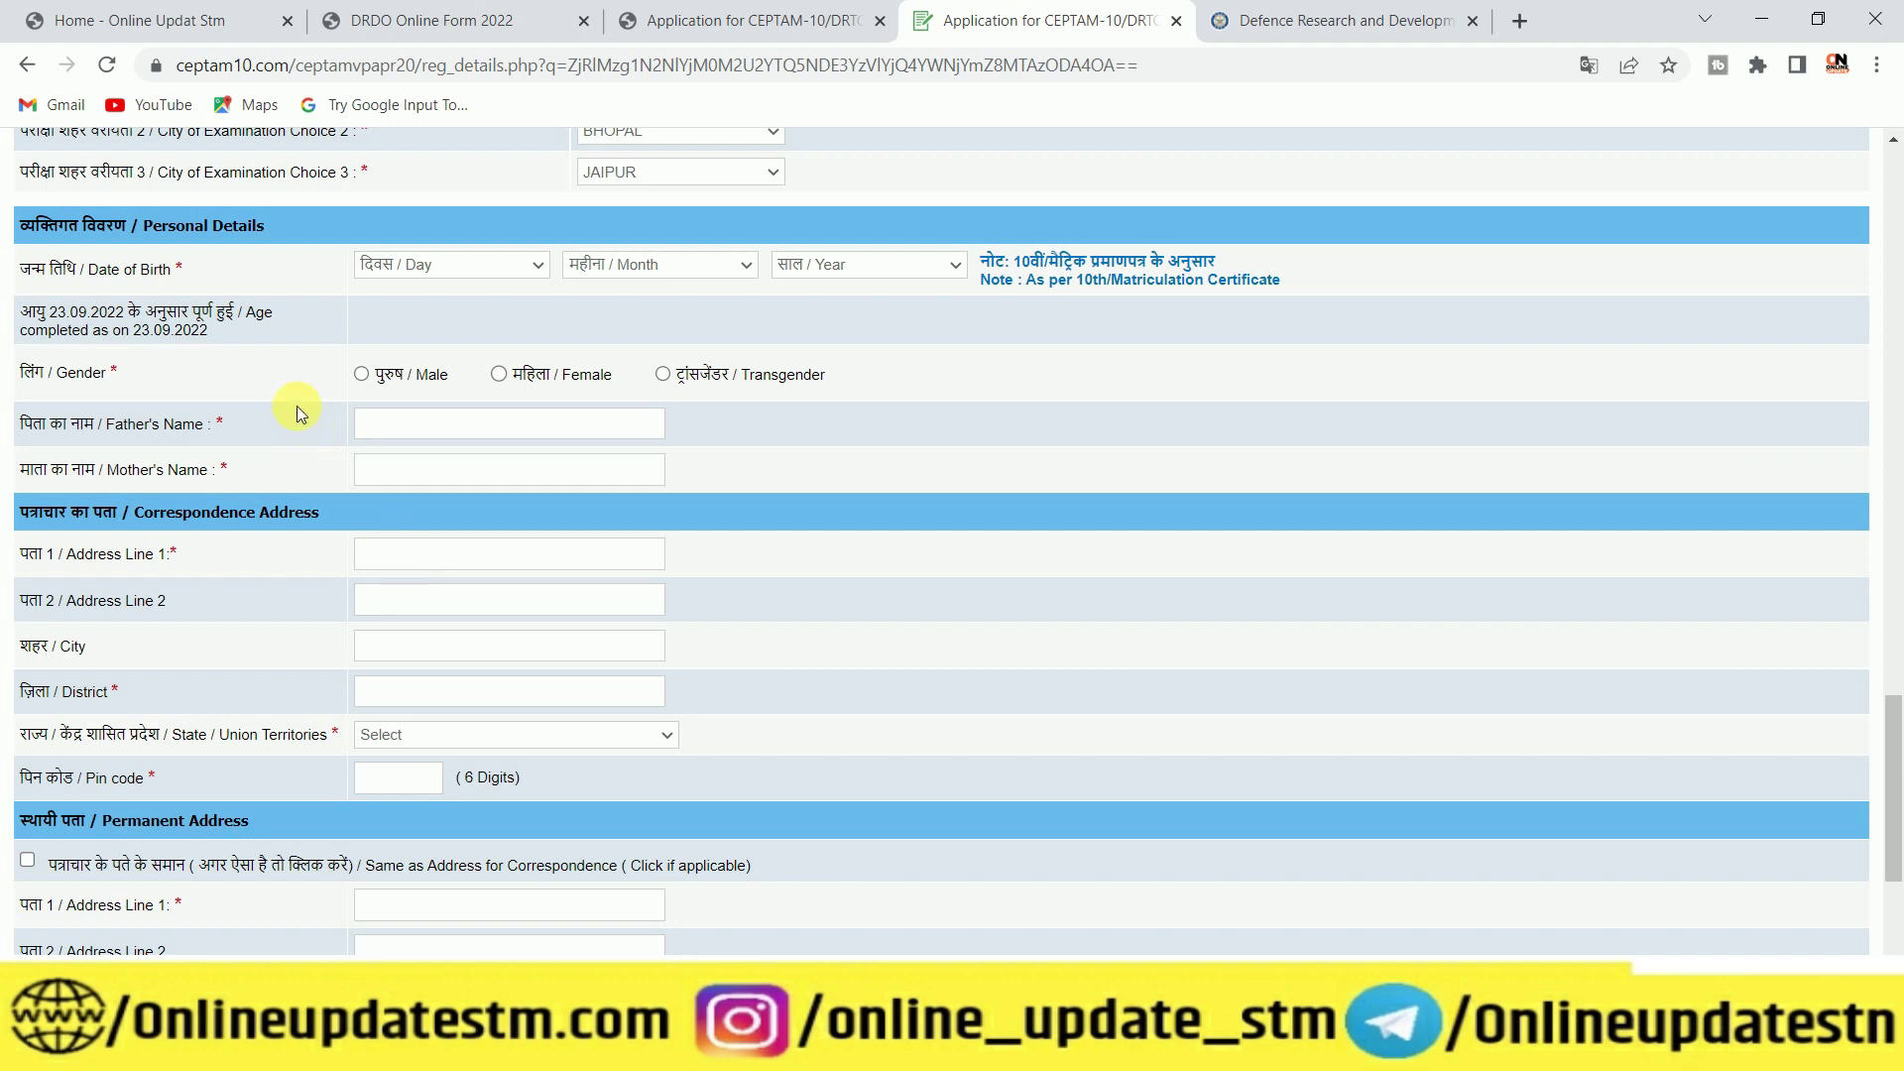
Fill in the applicant's date of birth and set the gender to Male in the personal details
left_click(438, 264)
left_click(433, 383)
left_click(655, 265)
left_click(649, 307)
left_click(814, 272)
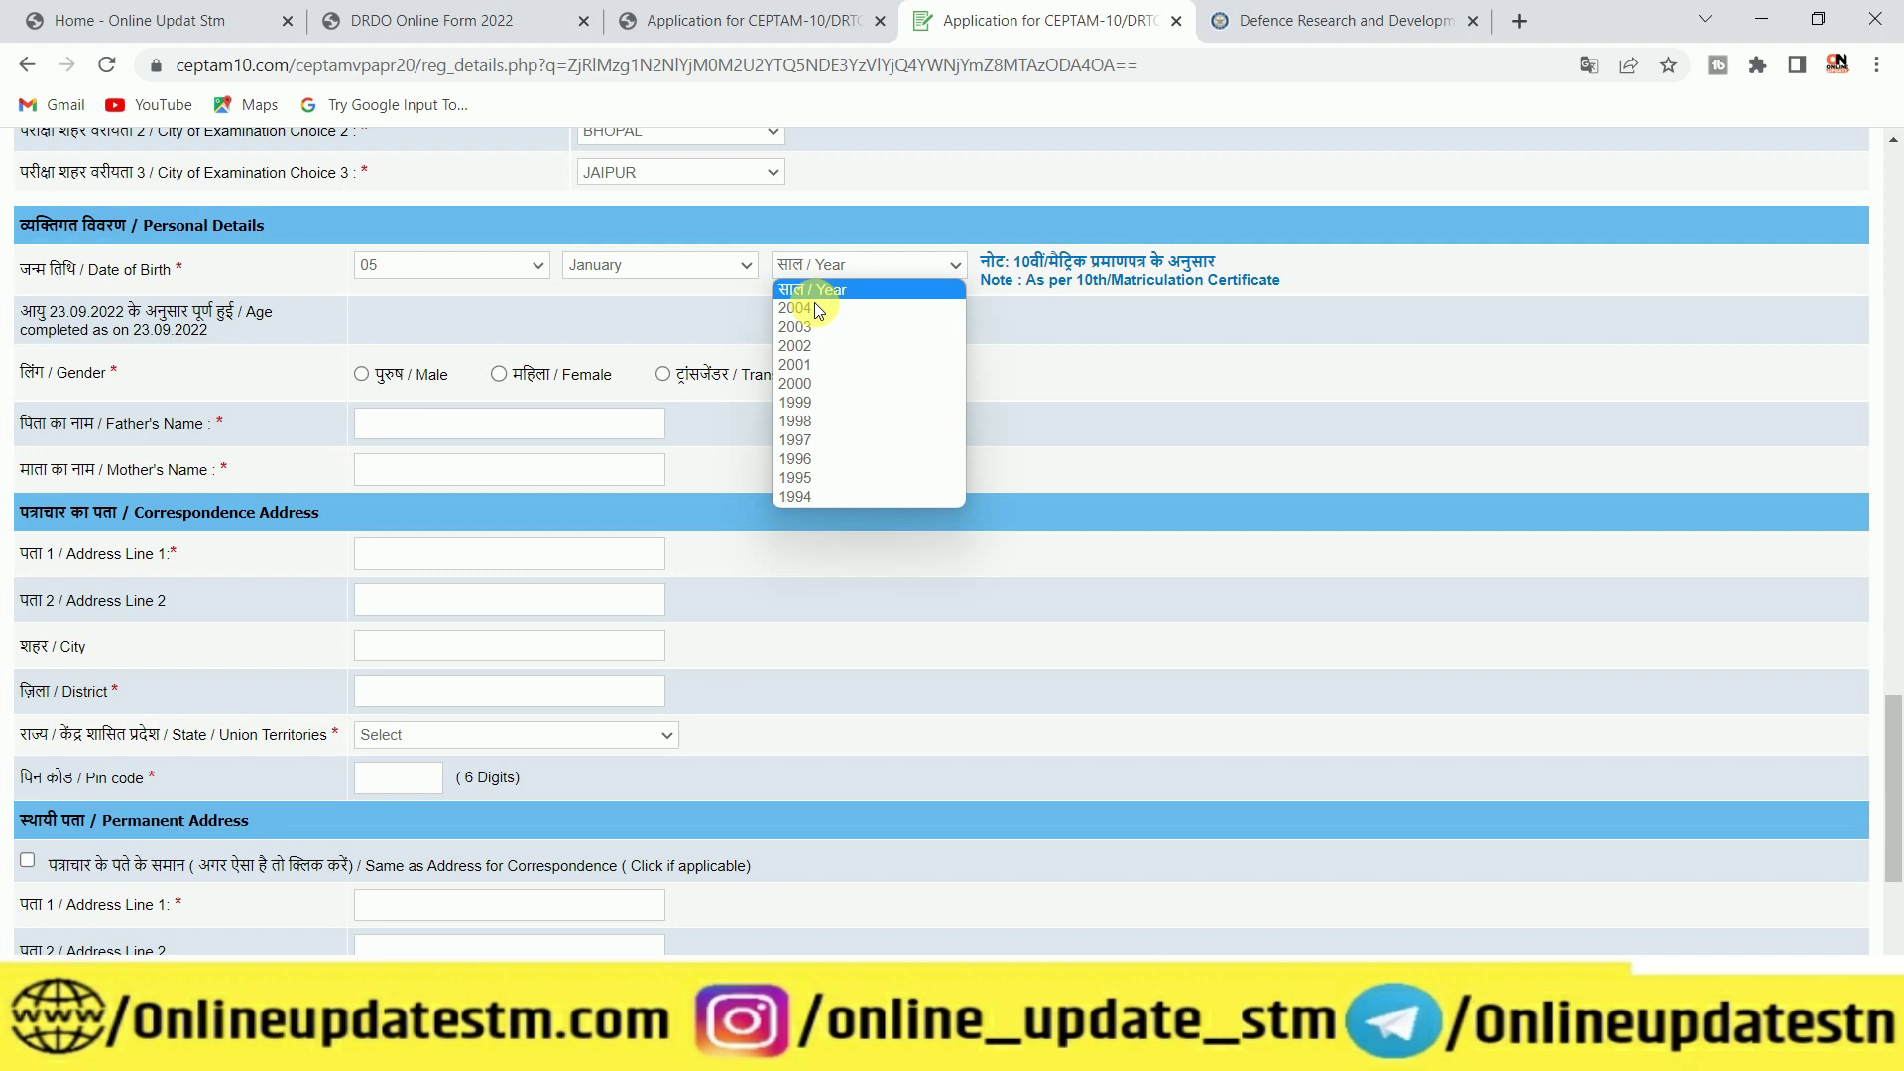
left_click(819, 367)
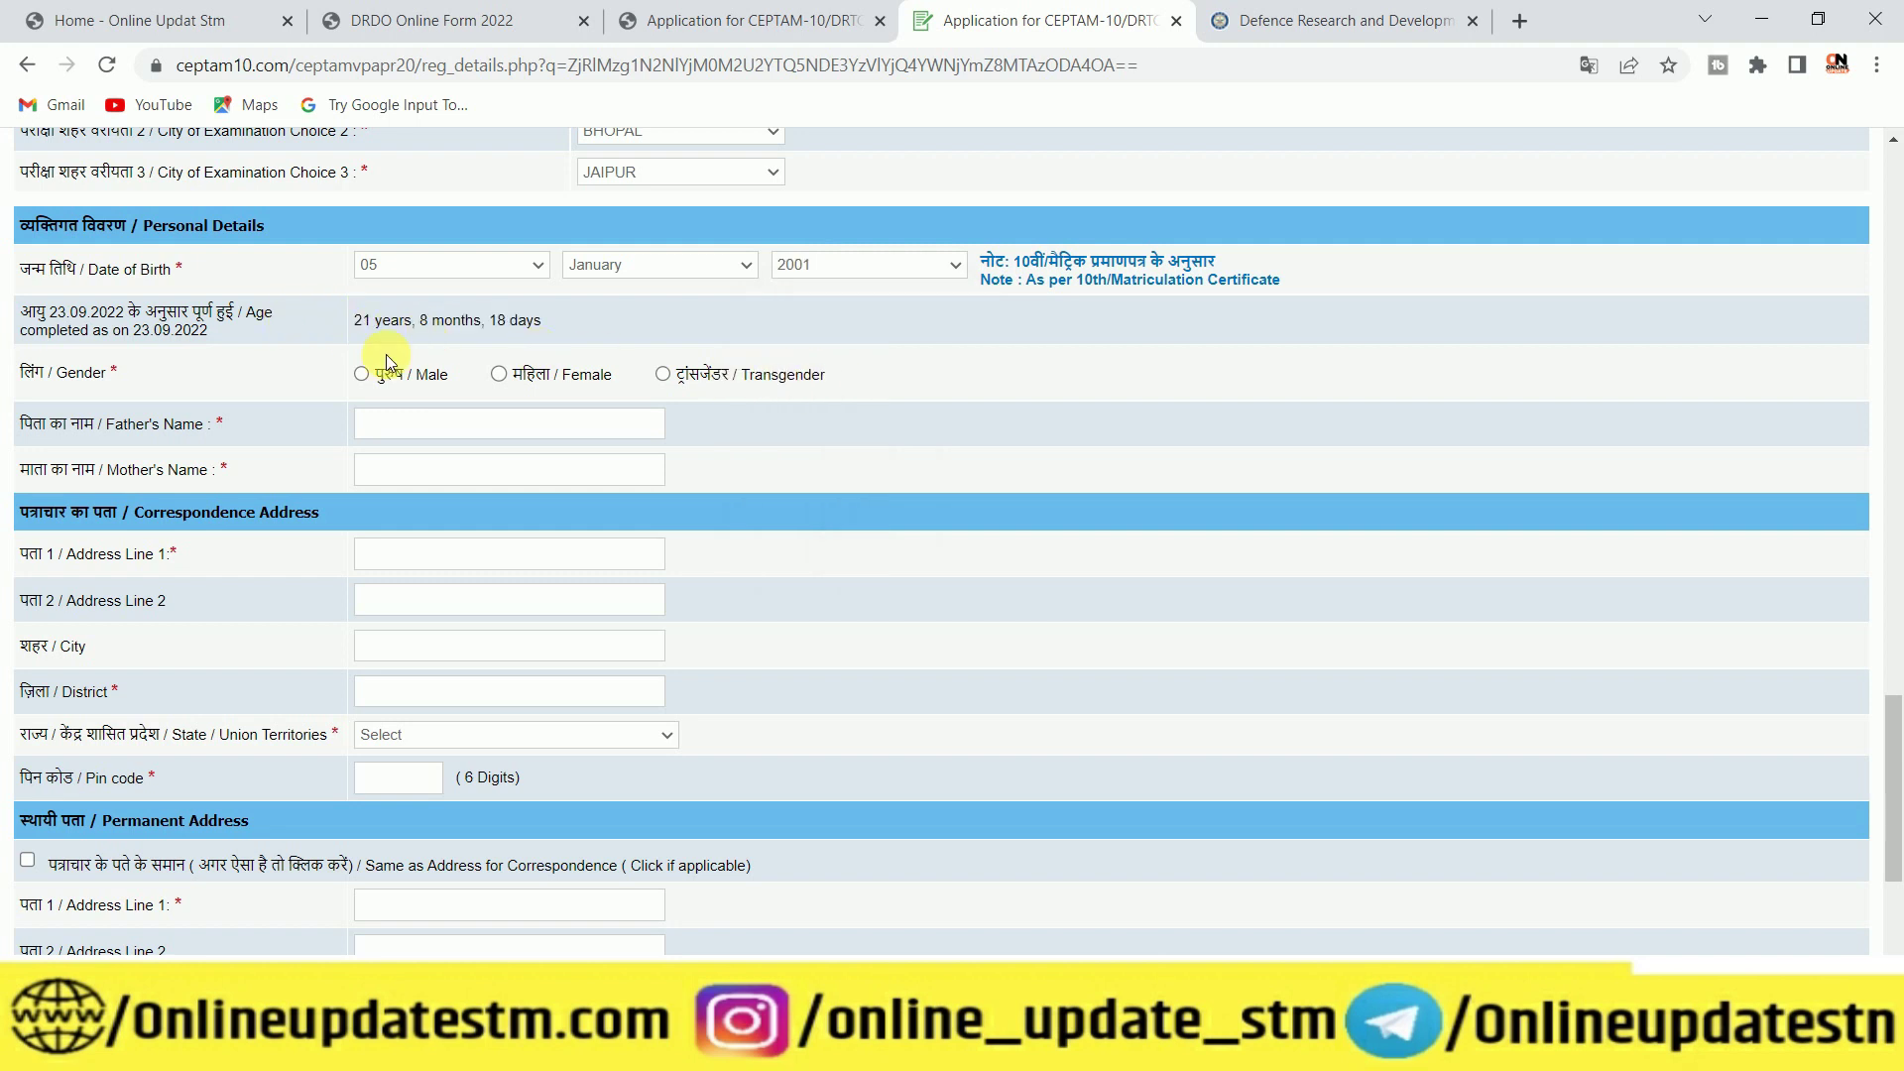
left_click(363, 375)
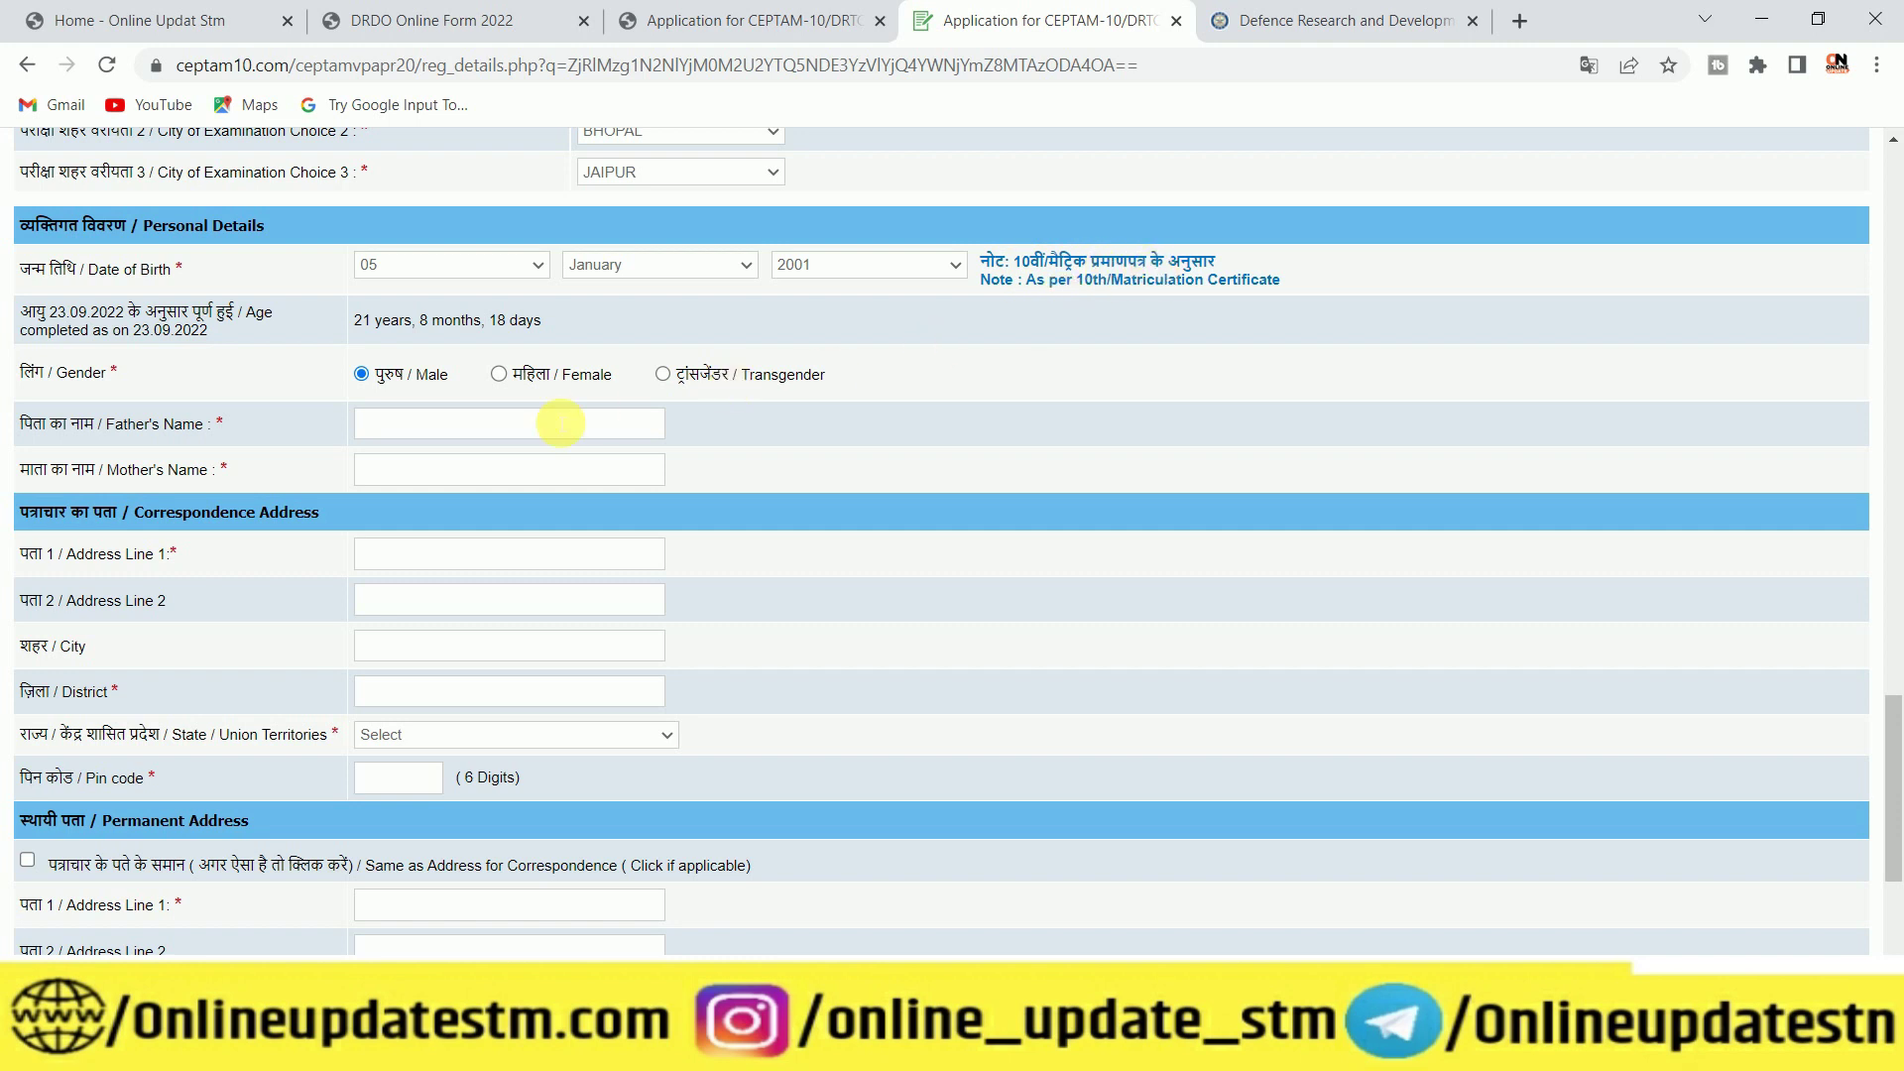
Set the state of the correspondence address to BIHAR
scroll(561, 424, "down", 2)
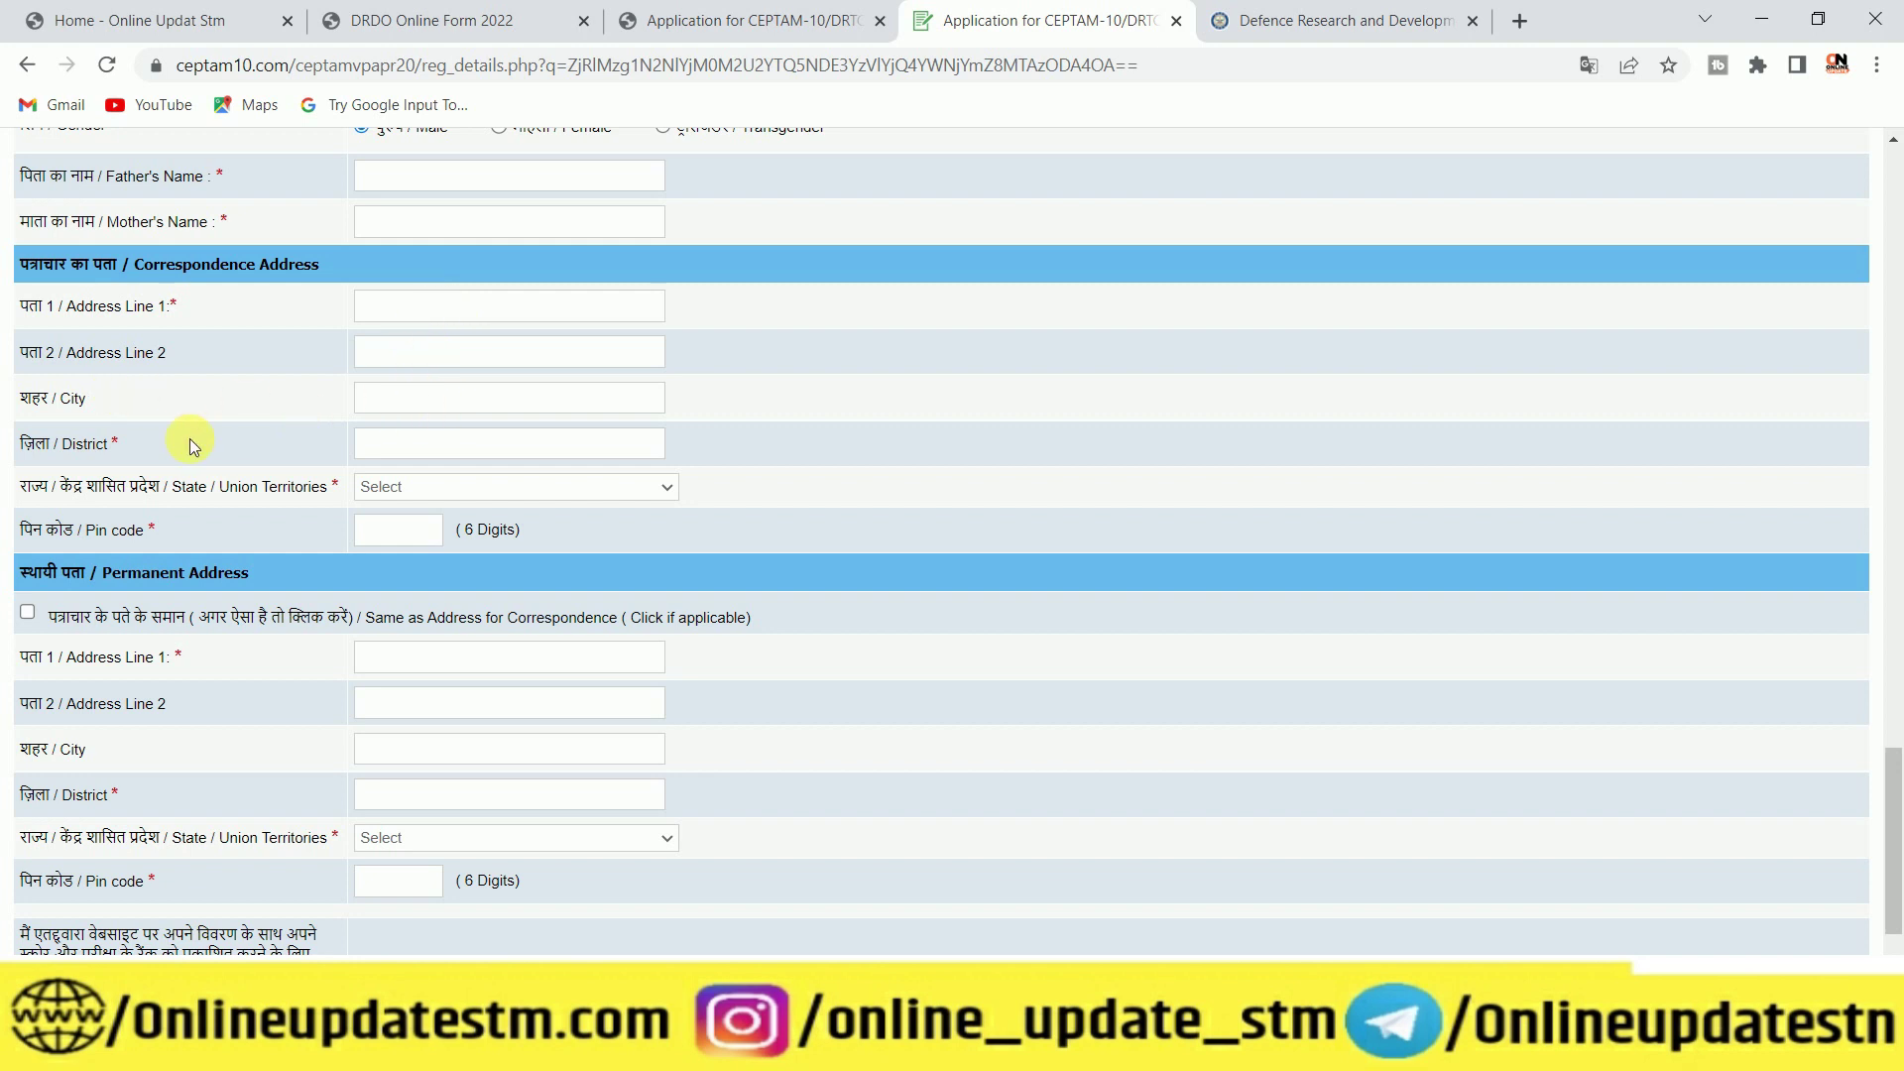
left_click(452, 490)
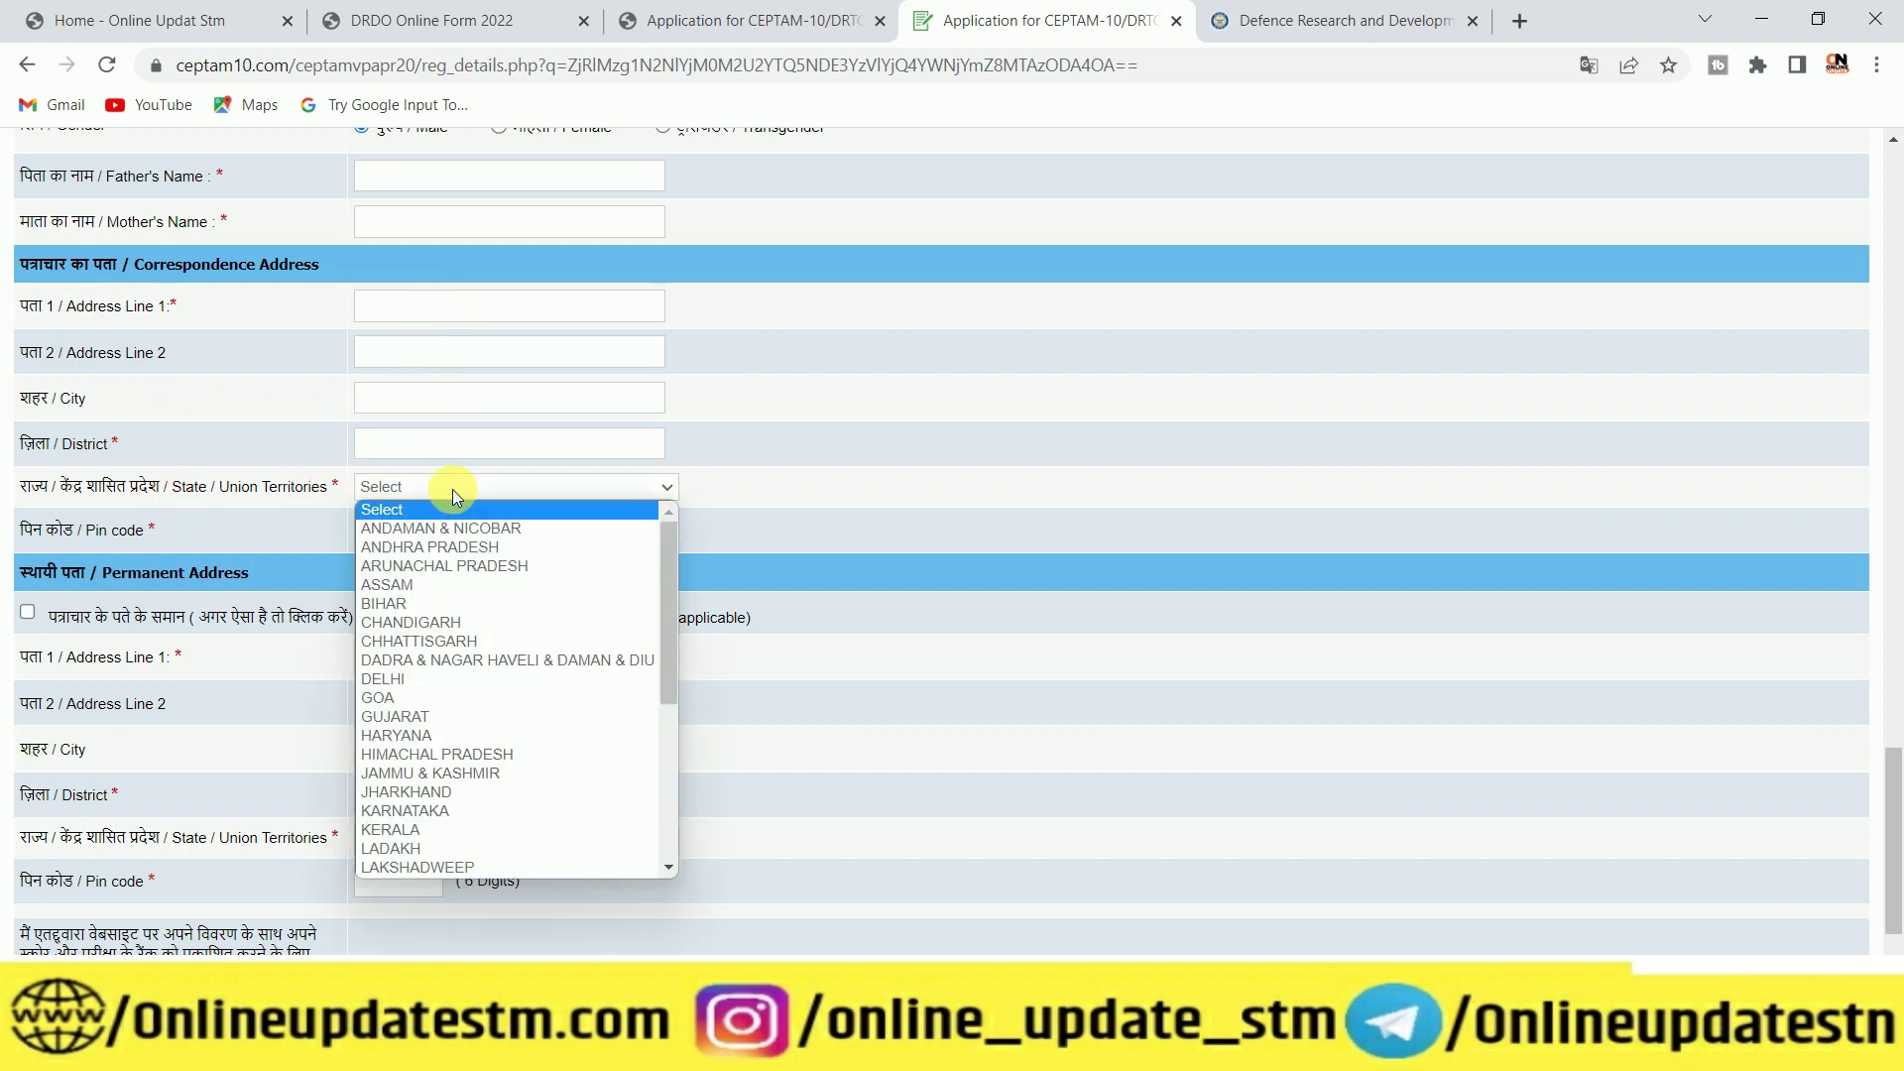
left_click(439, 603)
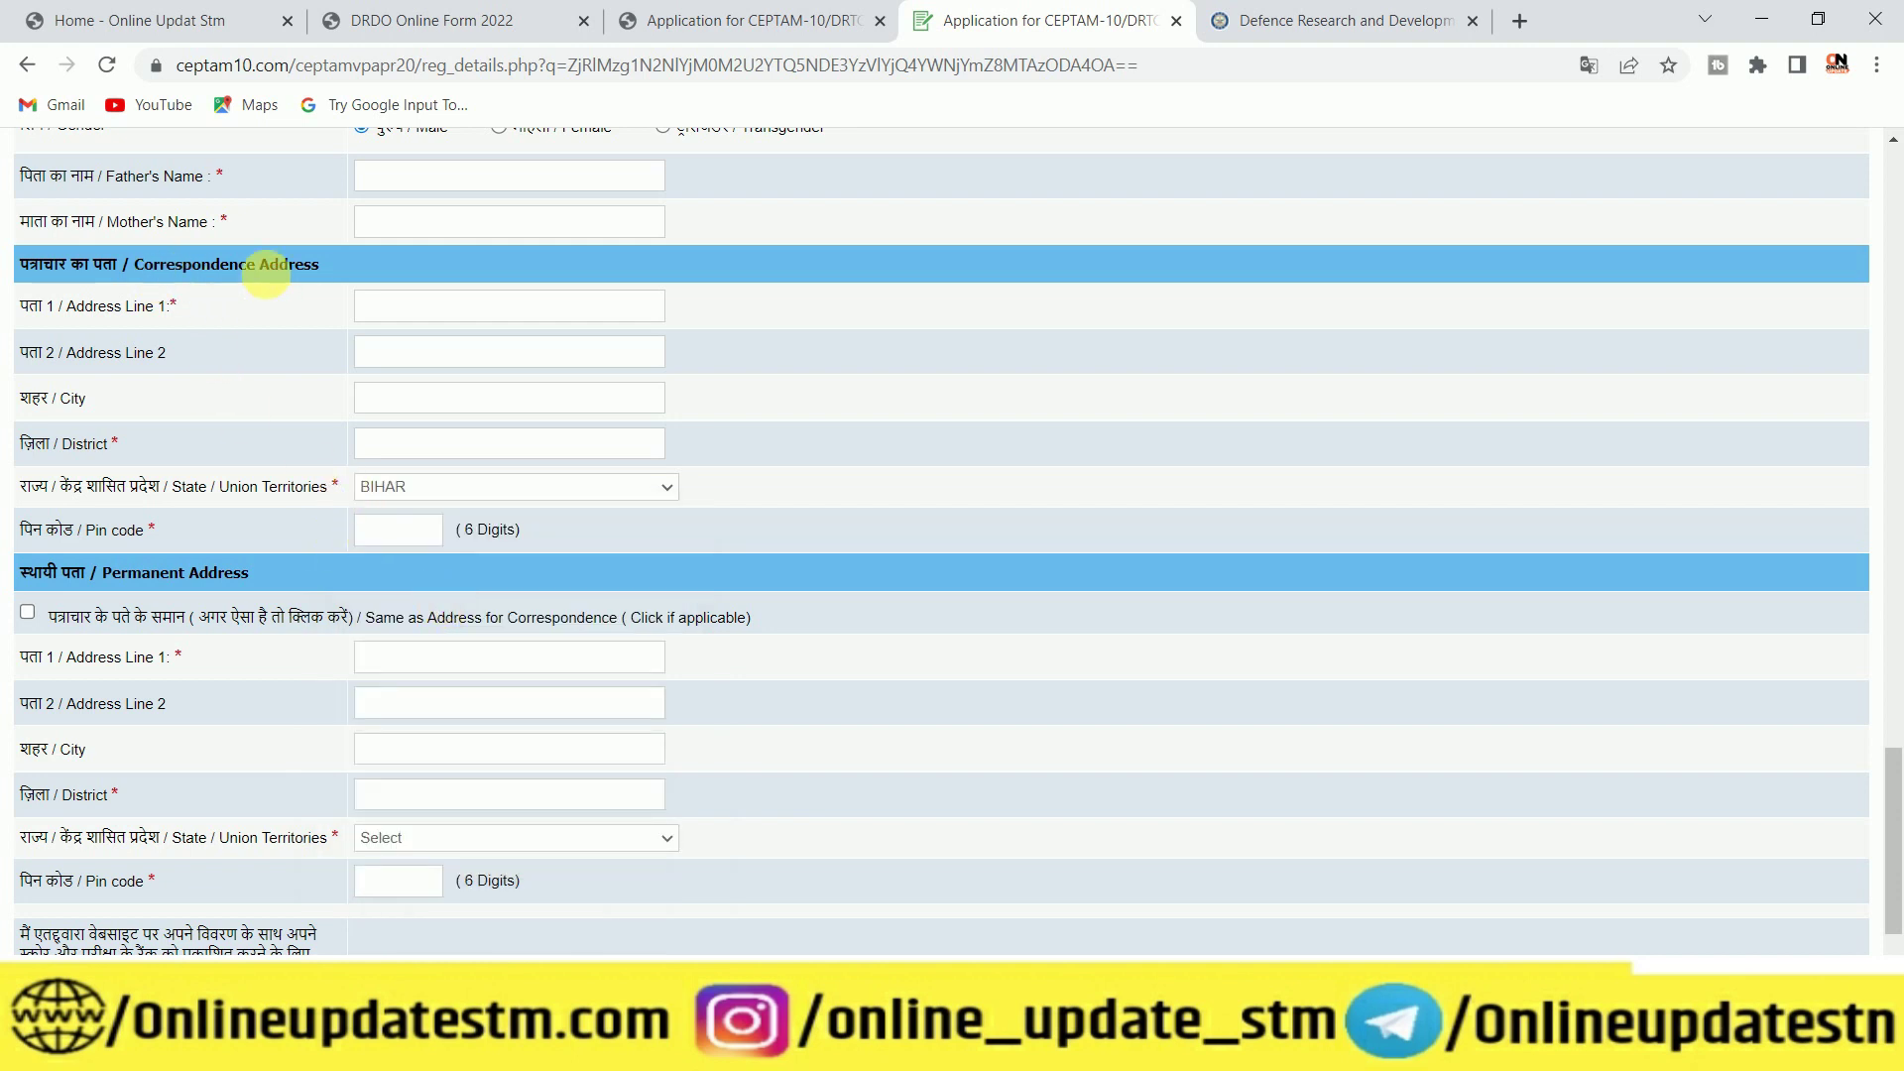
Answer Yes to the consent for publishing the exam score and rank, and save the validated basic and personal details
scroll(228, 560, "down", 2)
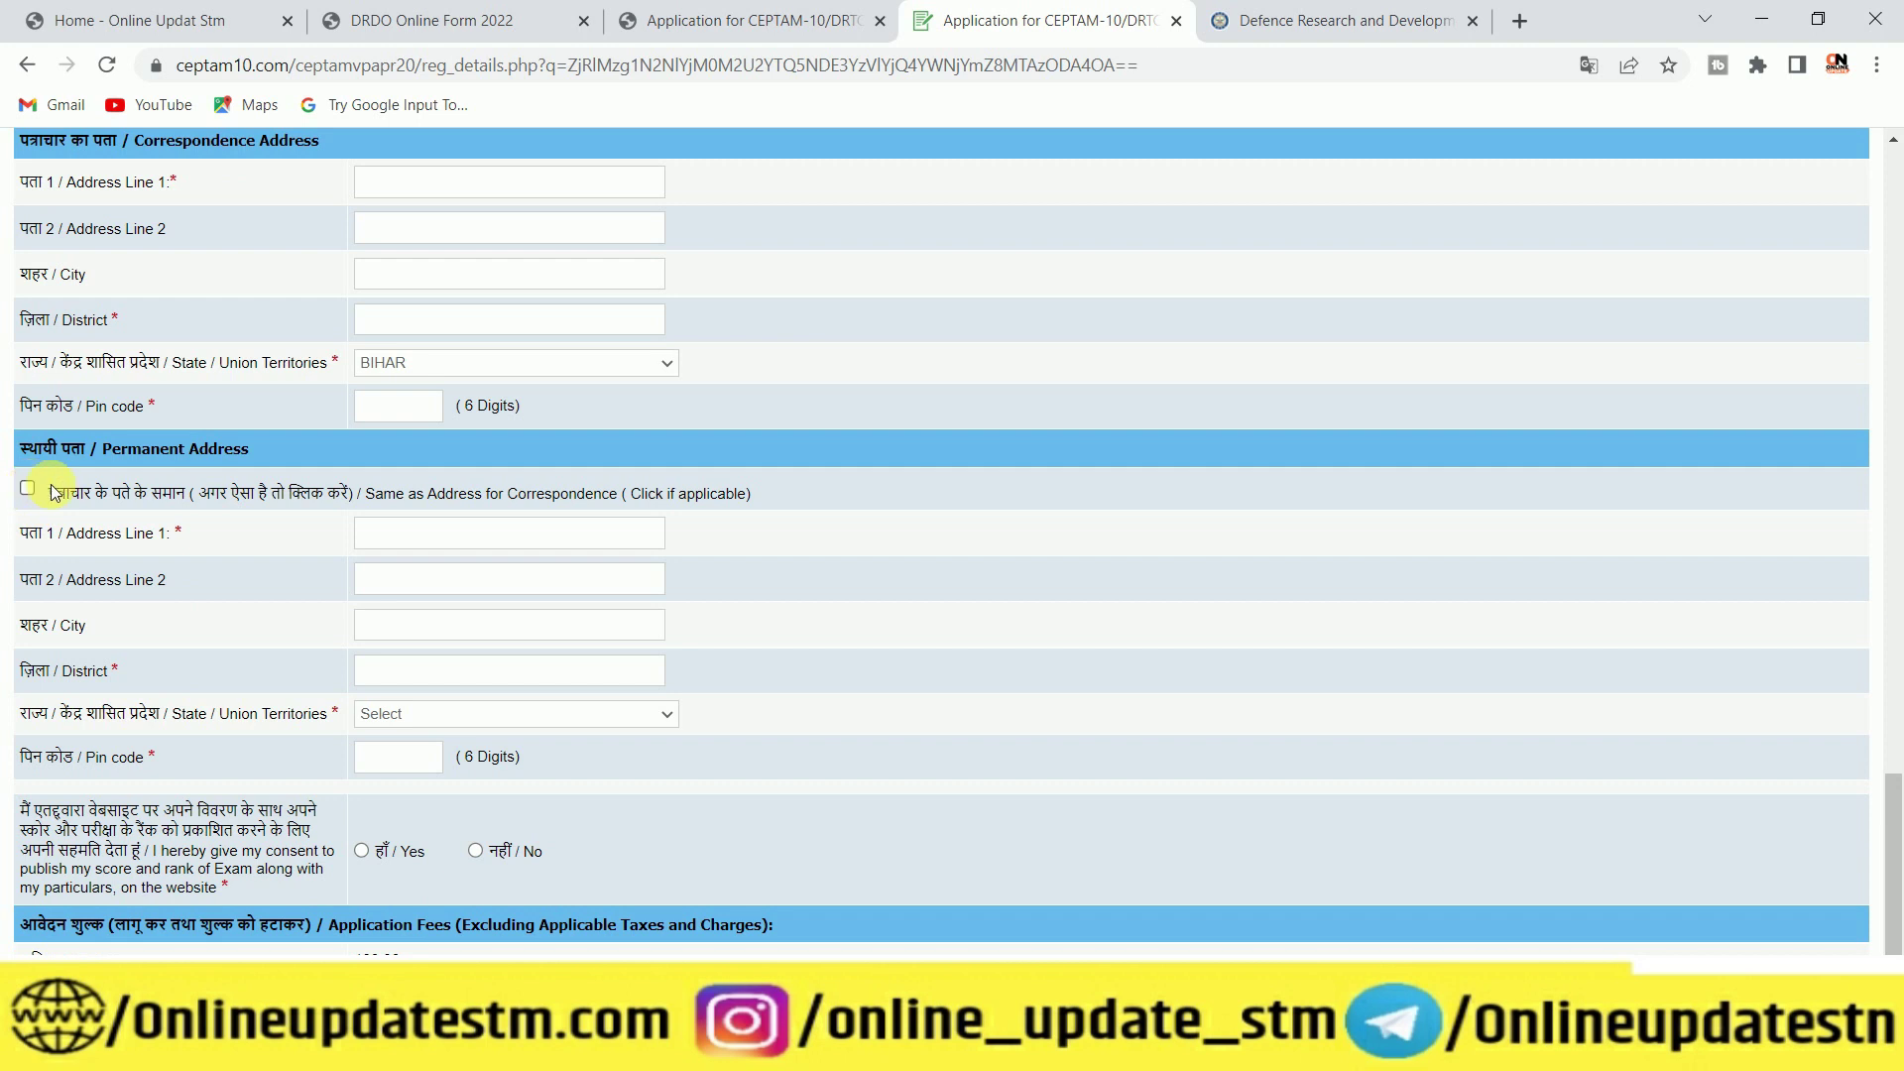
scroll(438, 330, "down", 2)
scroll(503, 551, "down", 1)
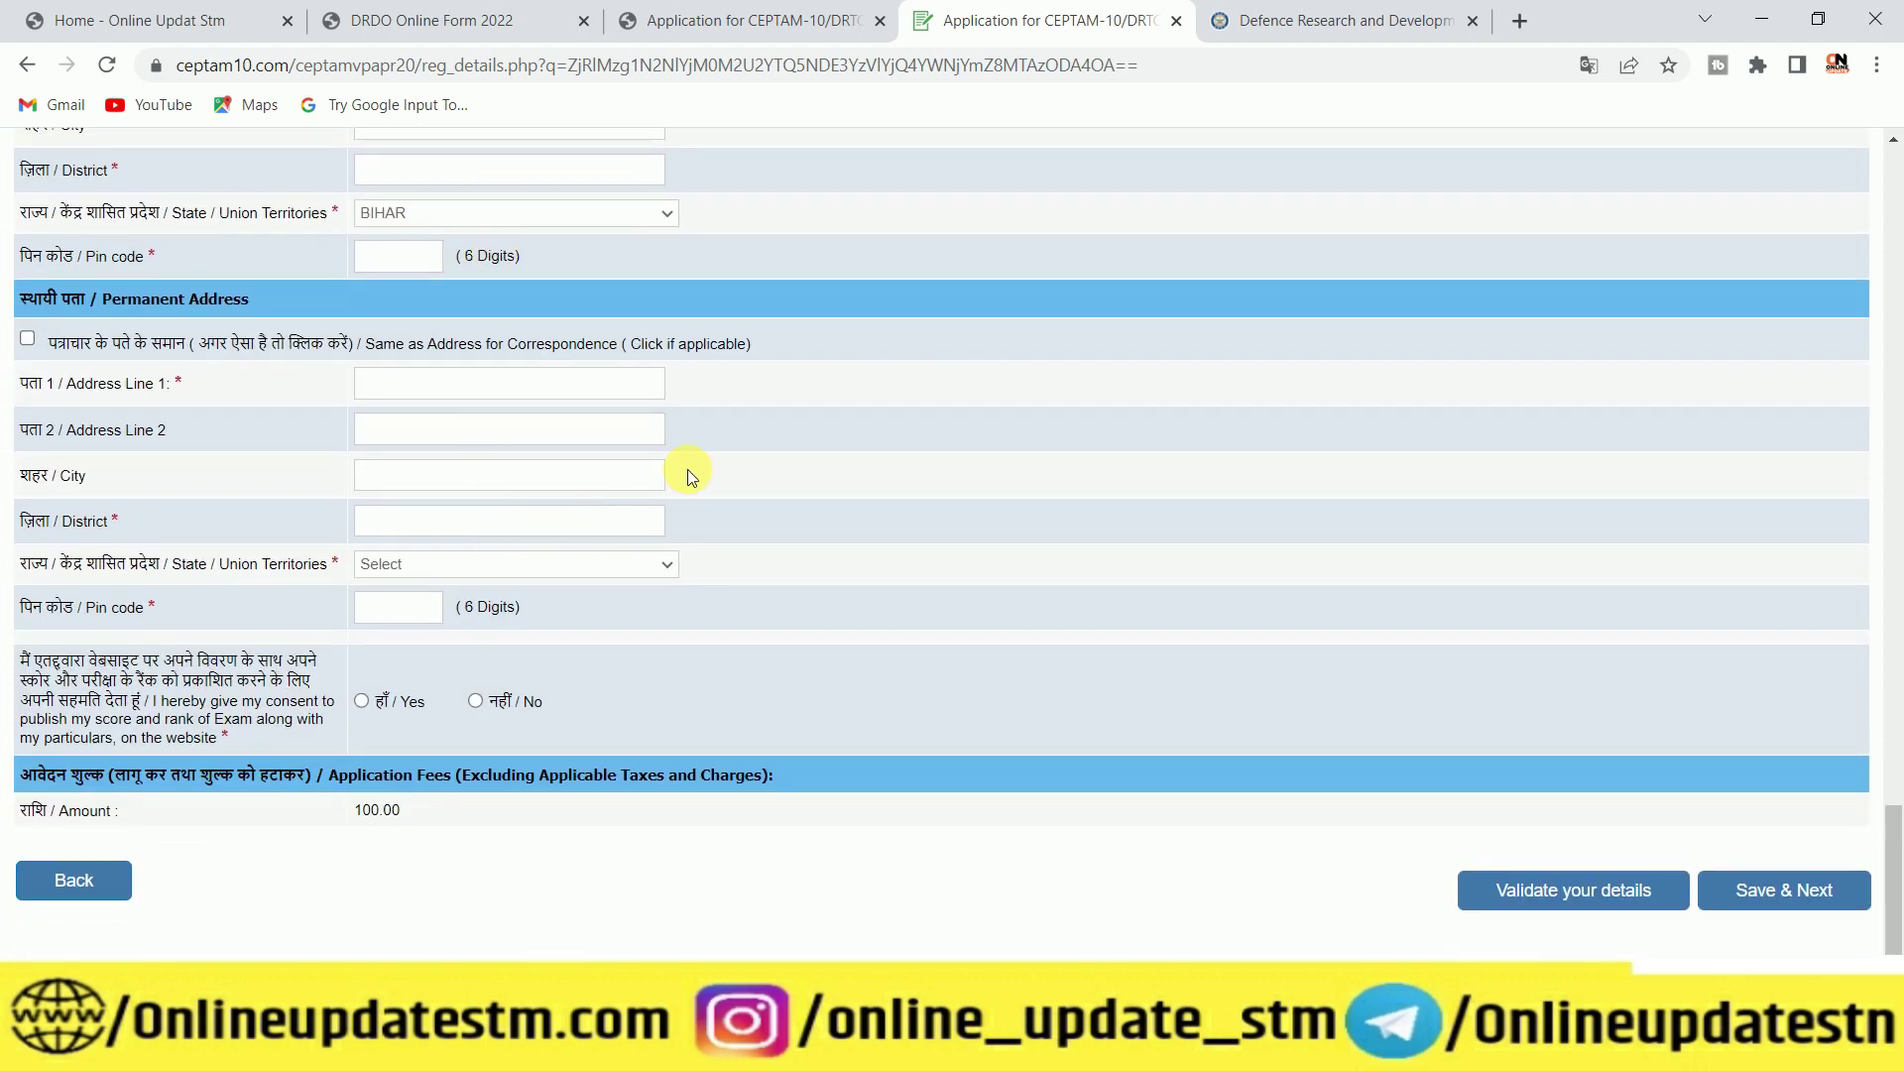
left_click(361, 701)
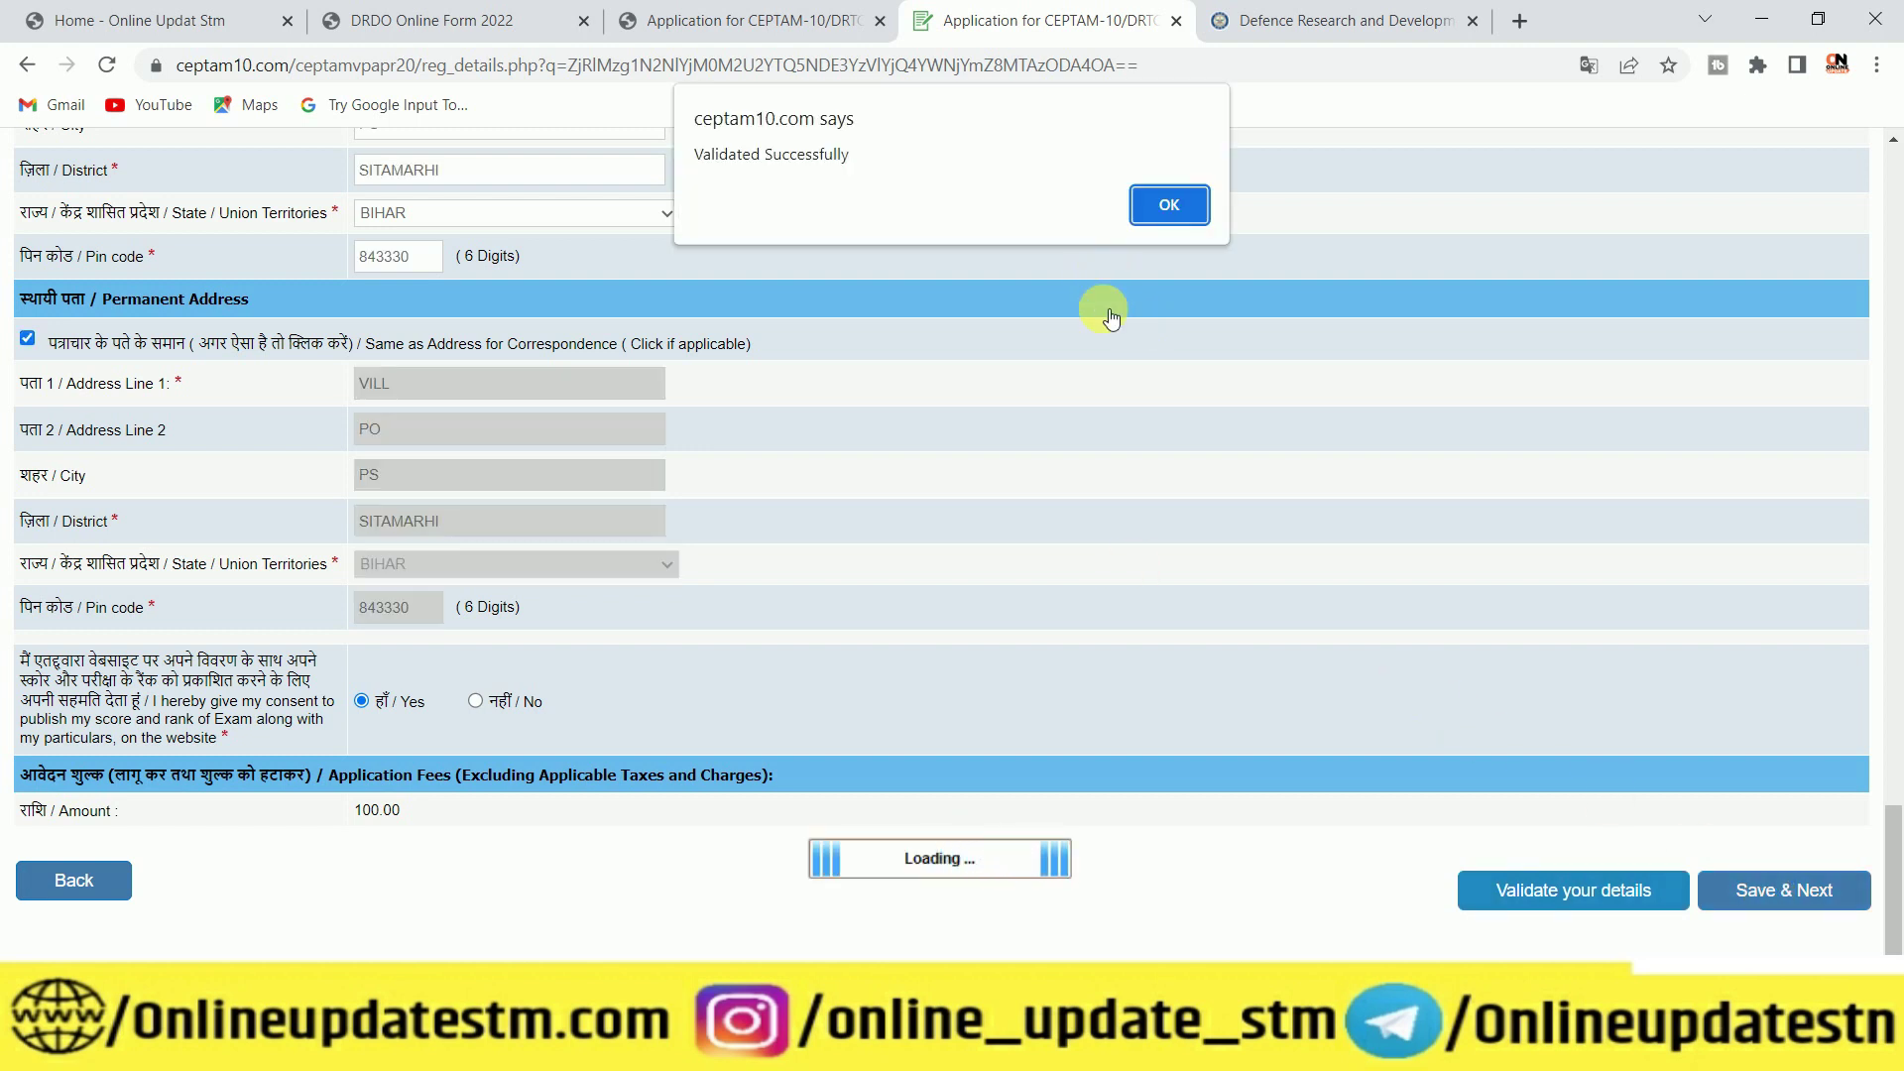
left_click(1167, 210)
left_click(1785, 905)
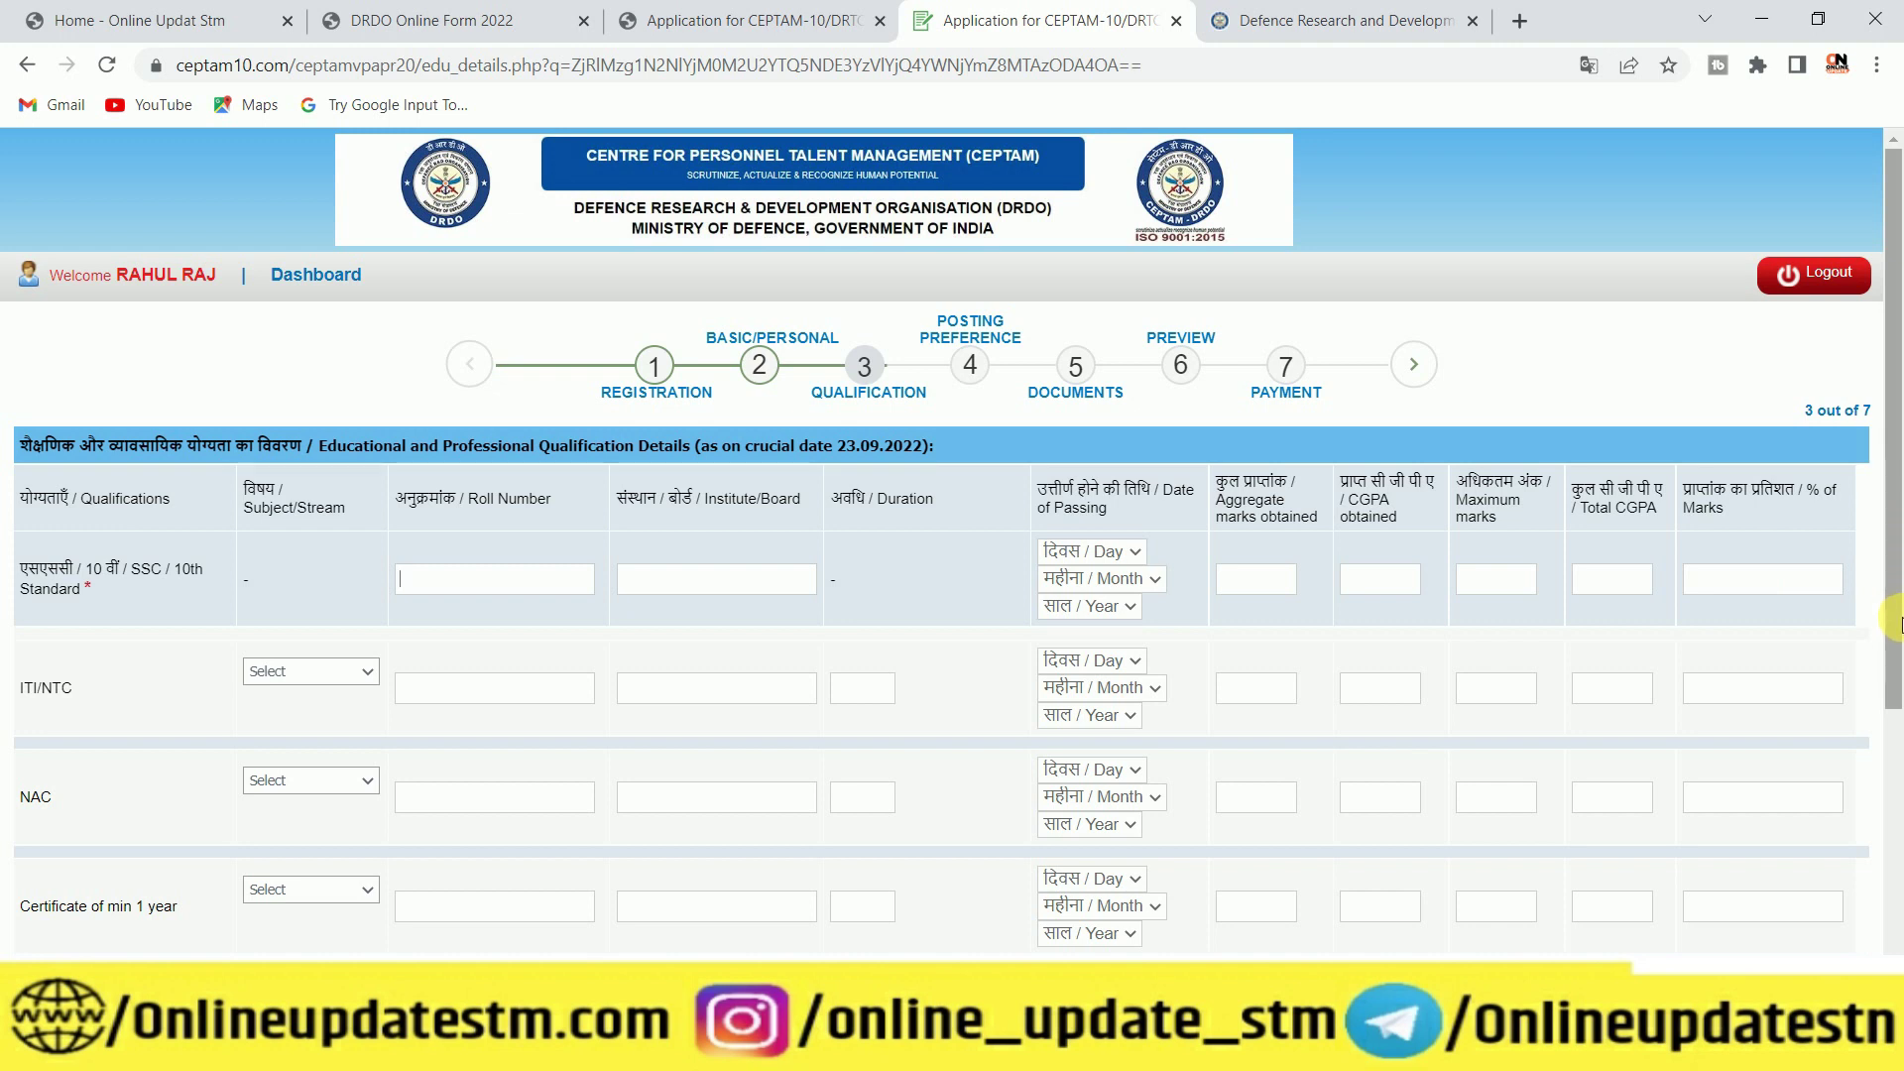
Set the ITI/NTC subject to Mechanic (Diesel) and save the validated qualification details
left_click(283, 673)
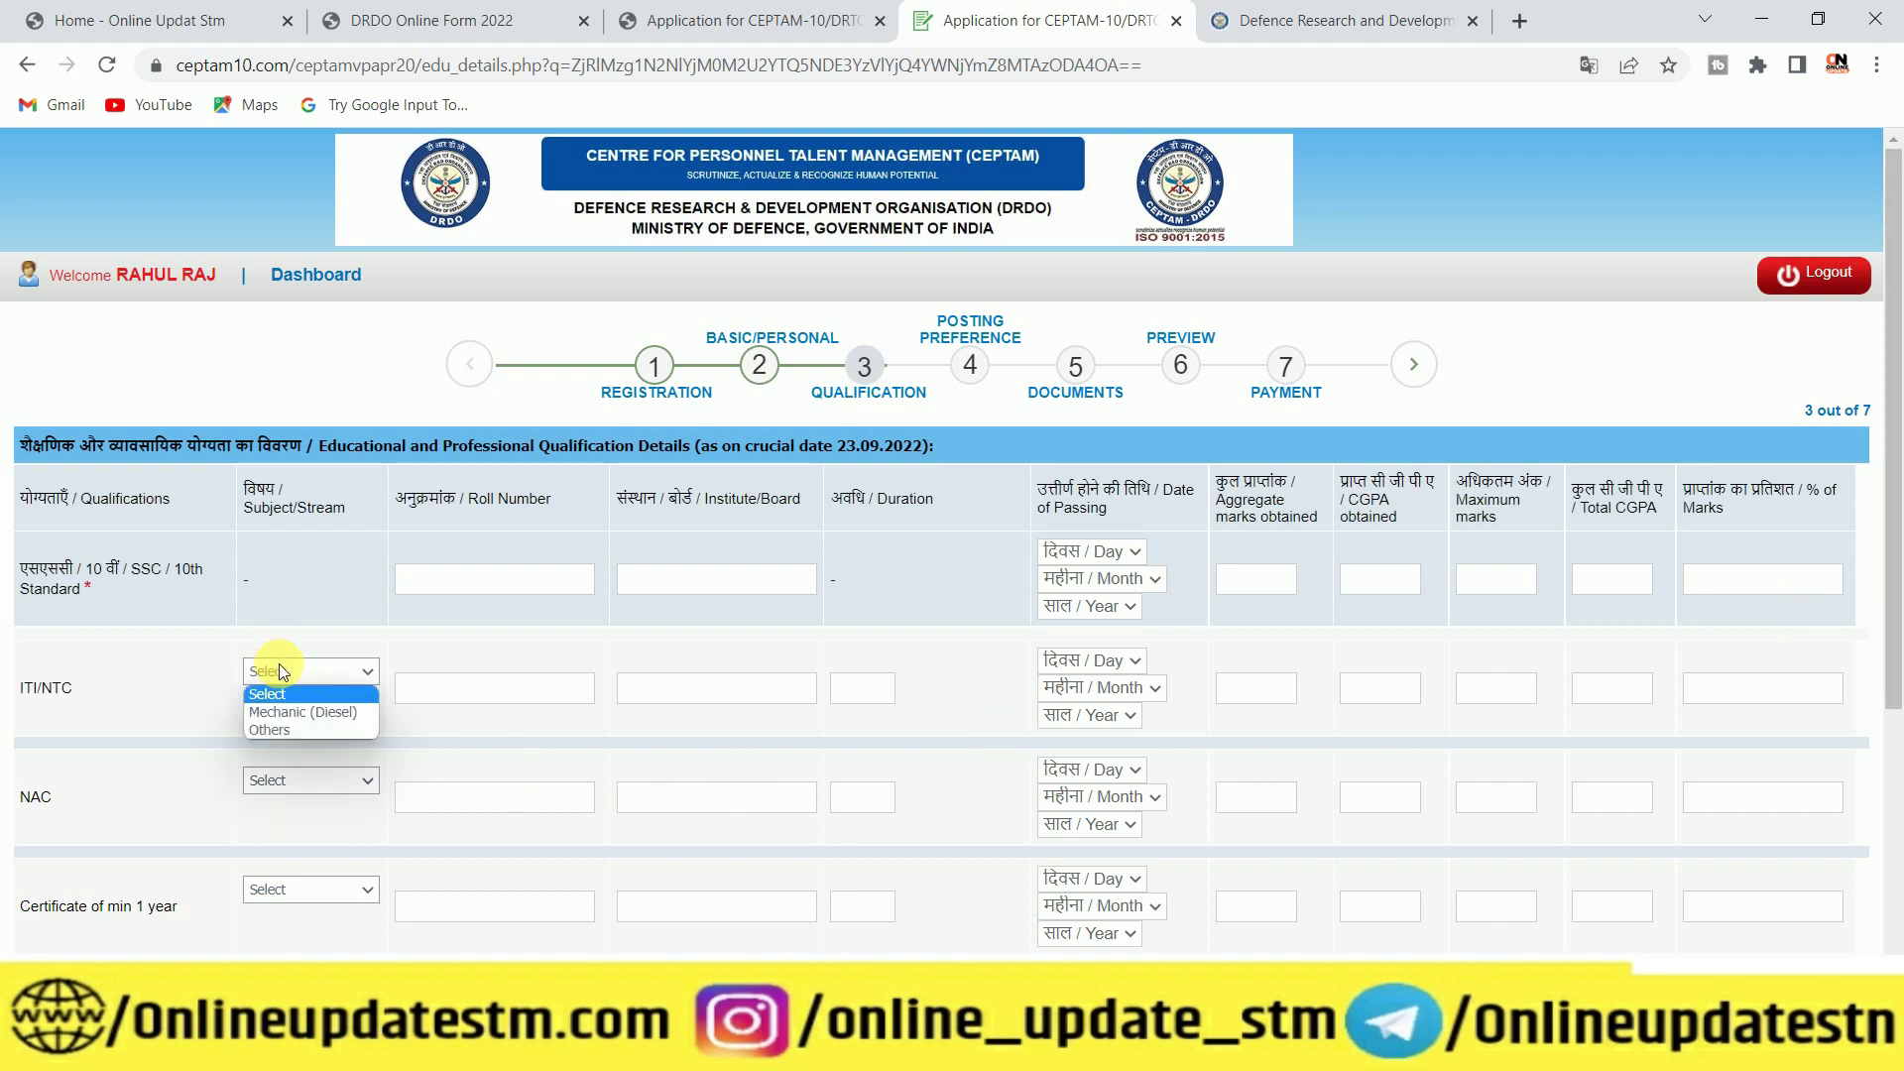
left_click(303, 712)
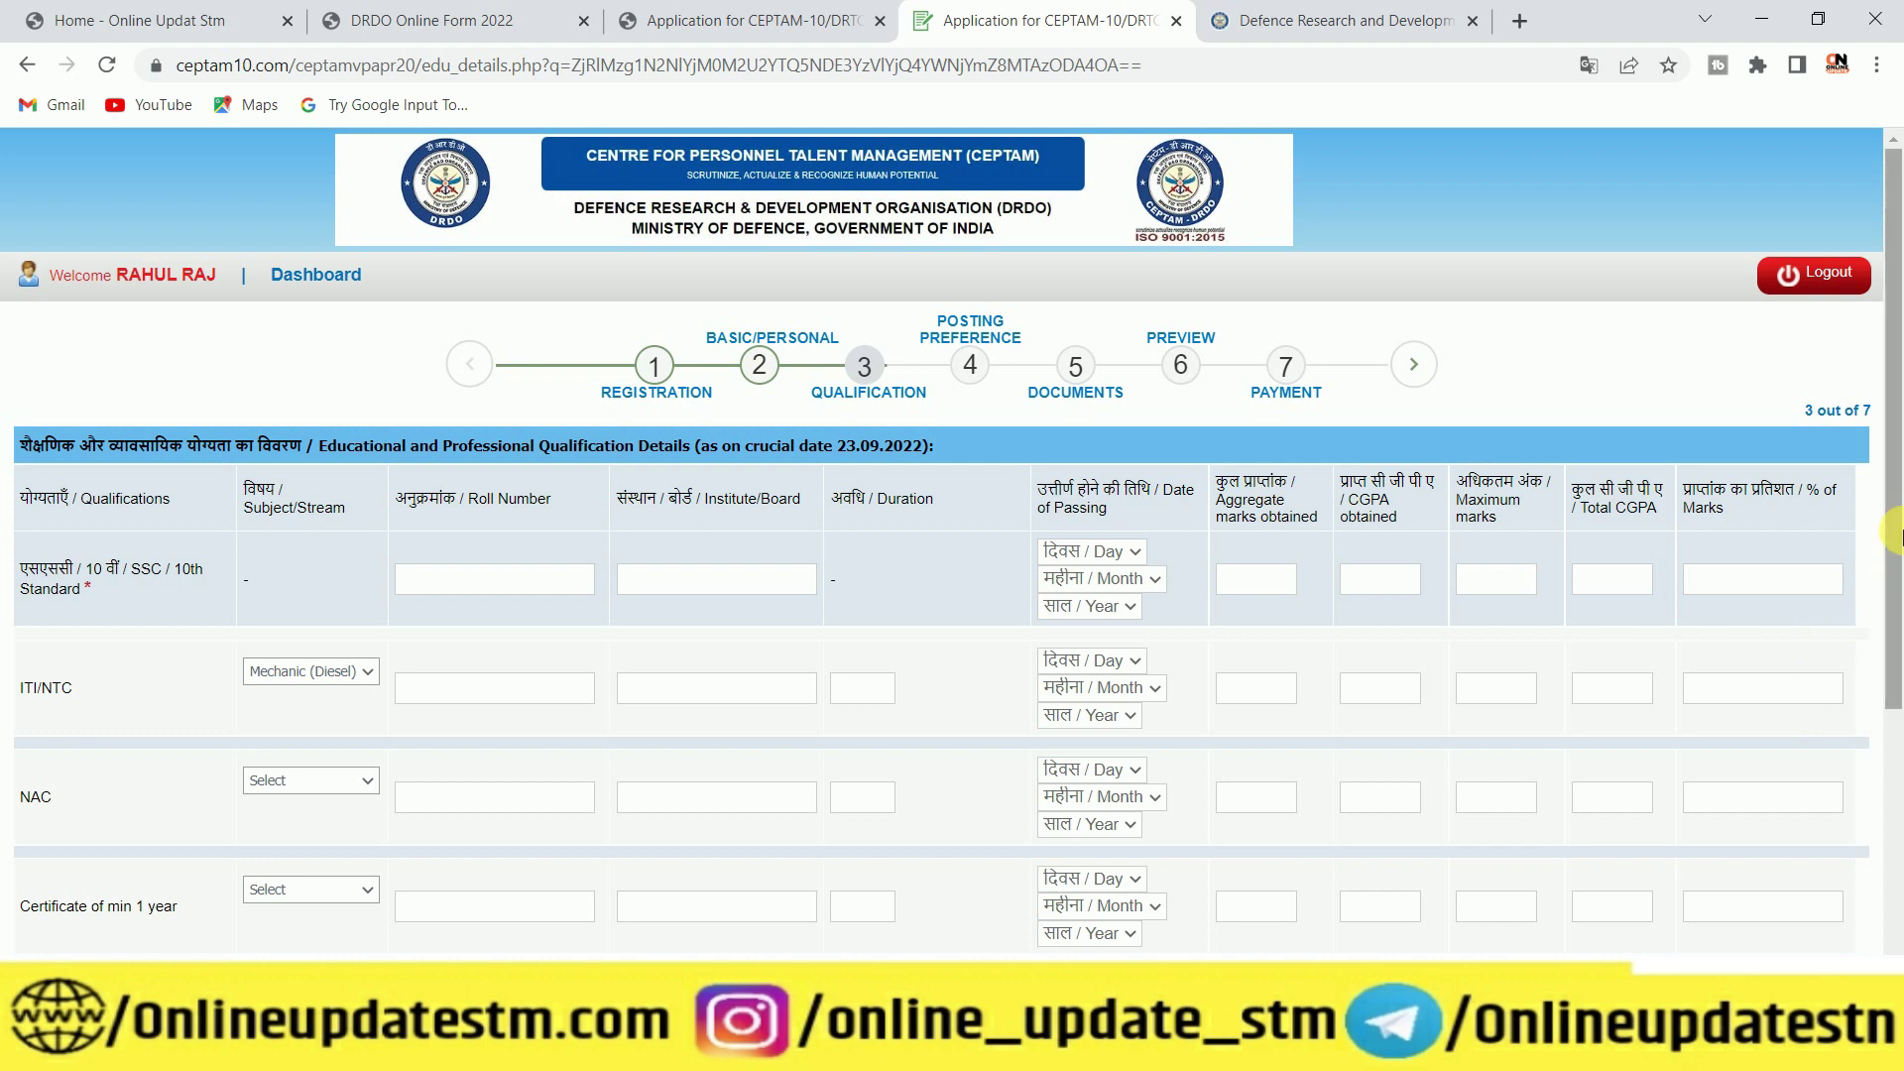
left_click_drag(1892, 535, 1897, 813)
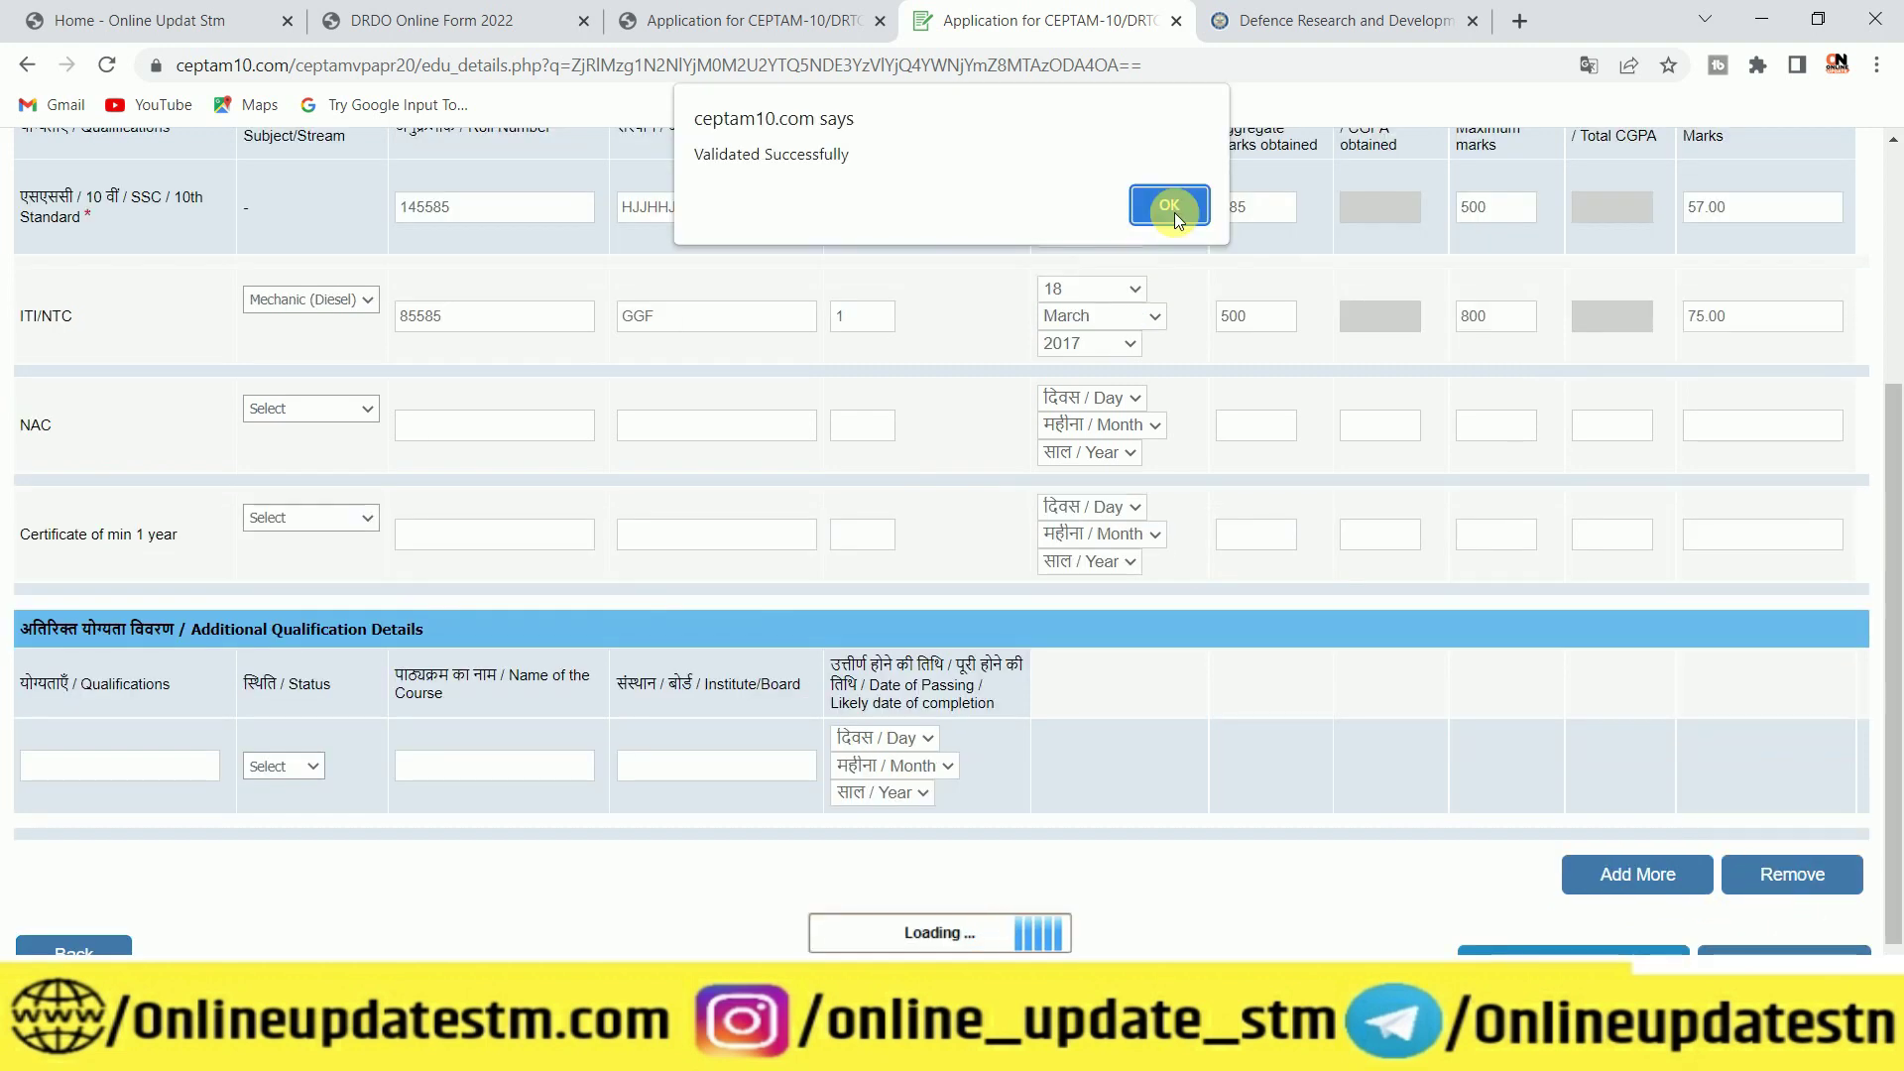
left_click(1170, 205)
scroll(1416, 684, "down", 1)
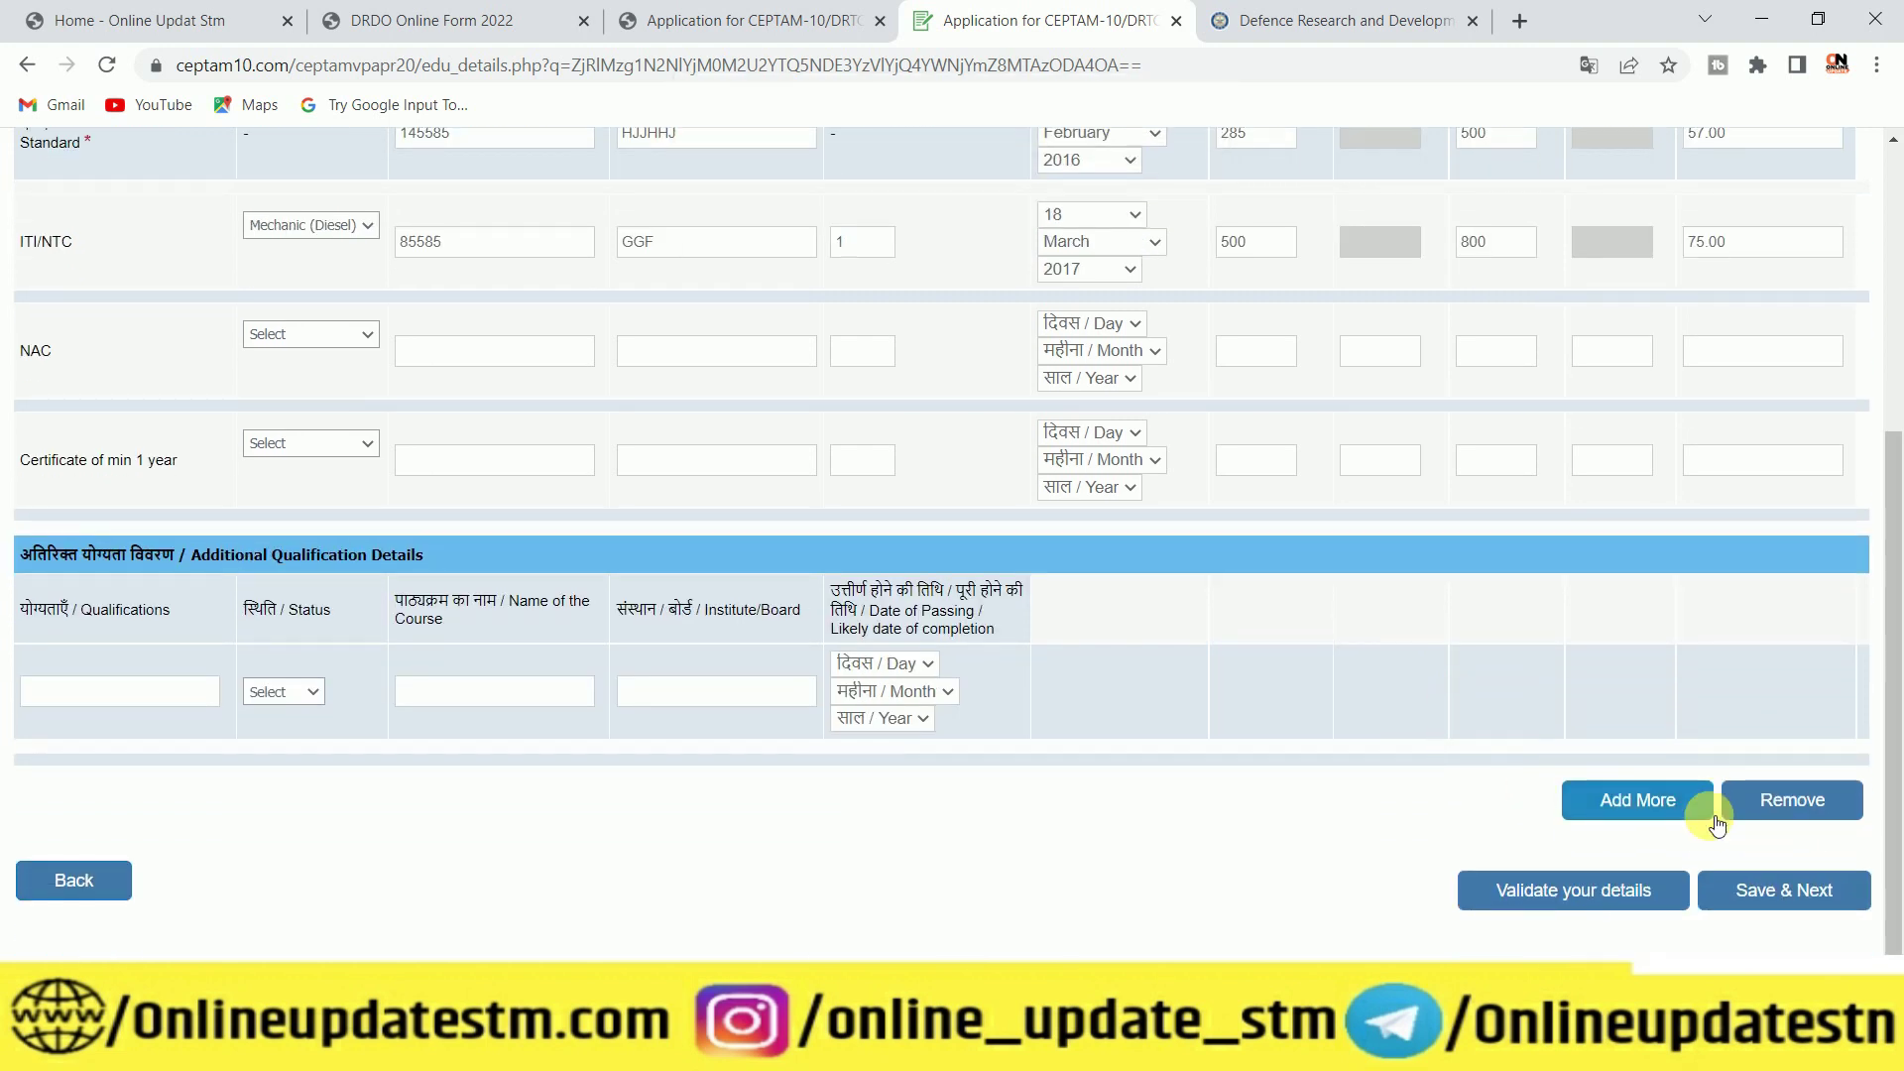
left_click(1748, 891)
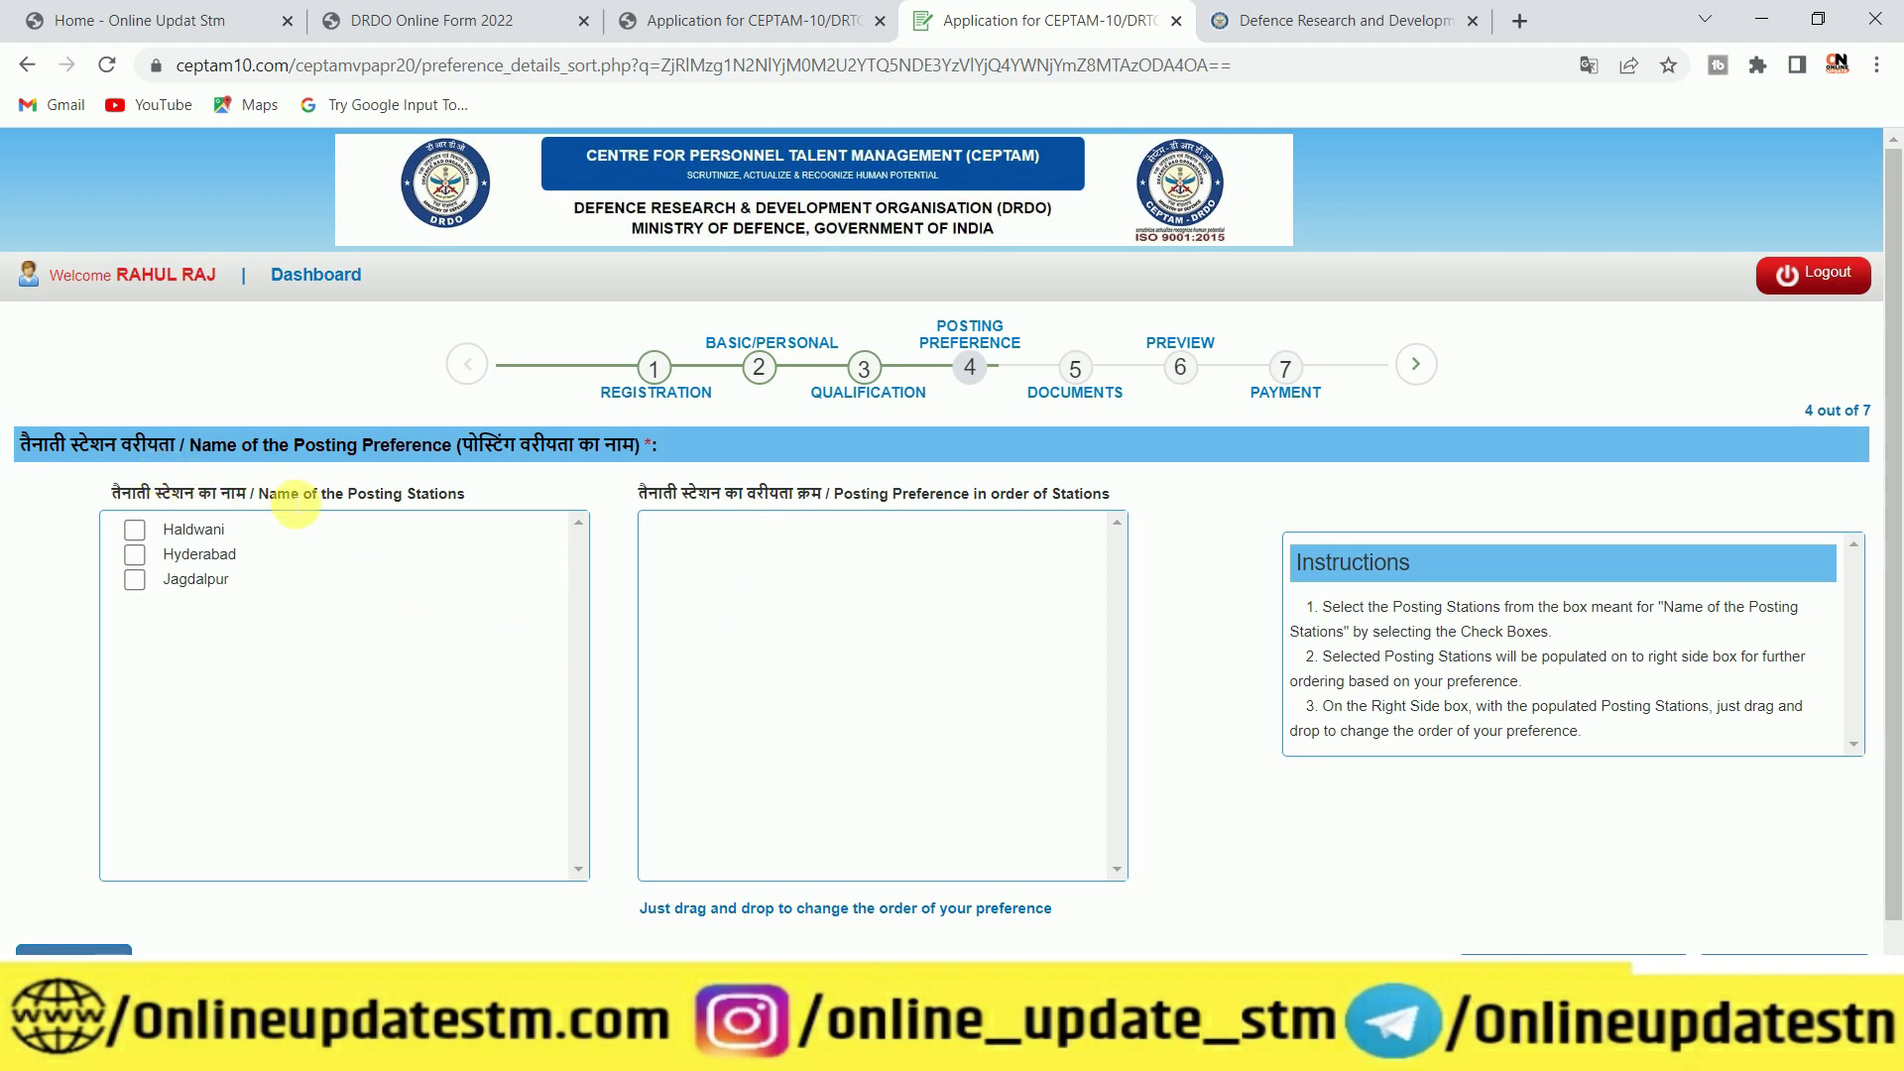
Select the posting stations in the order Haldwani, Jagdalpur, Hyderabad and validate the posting preferences
left_click(134, 531)
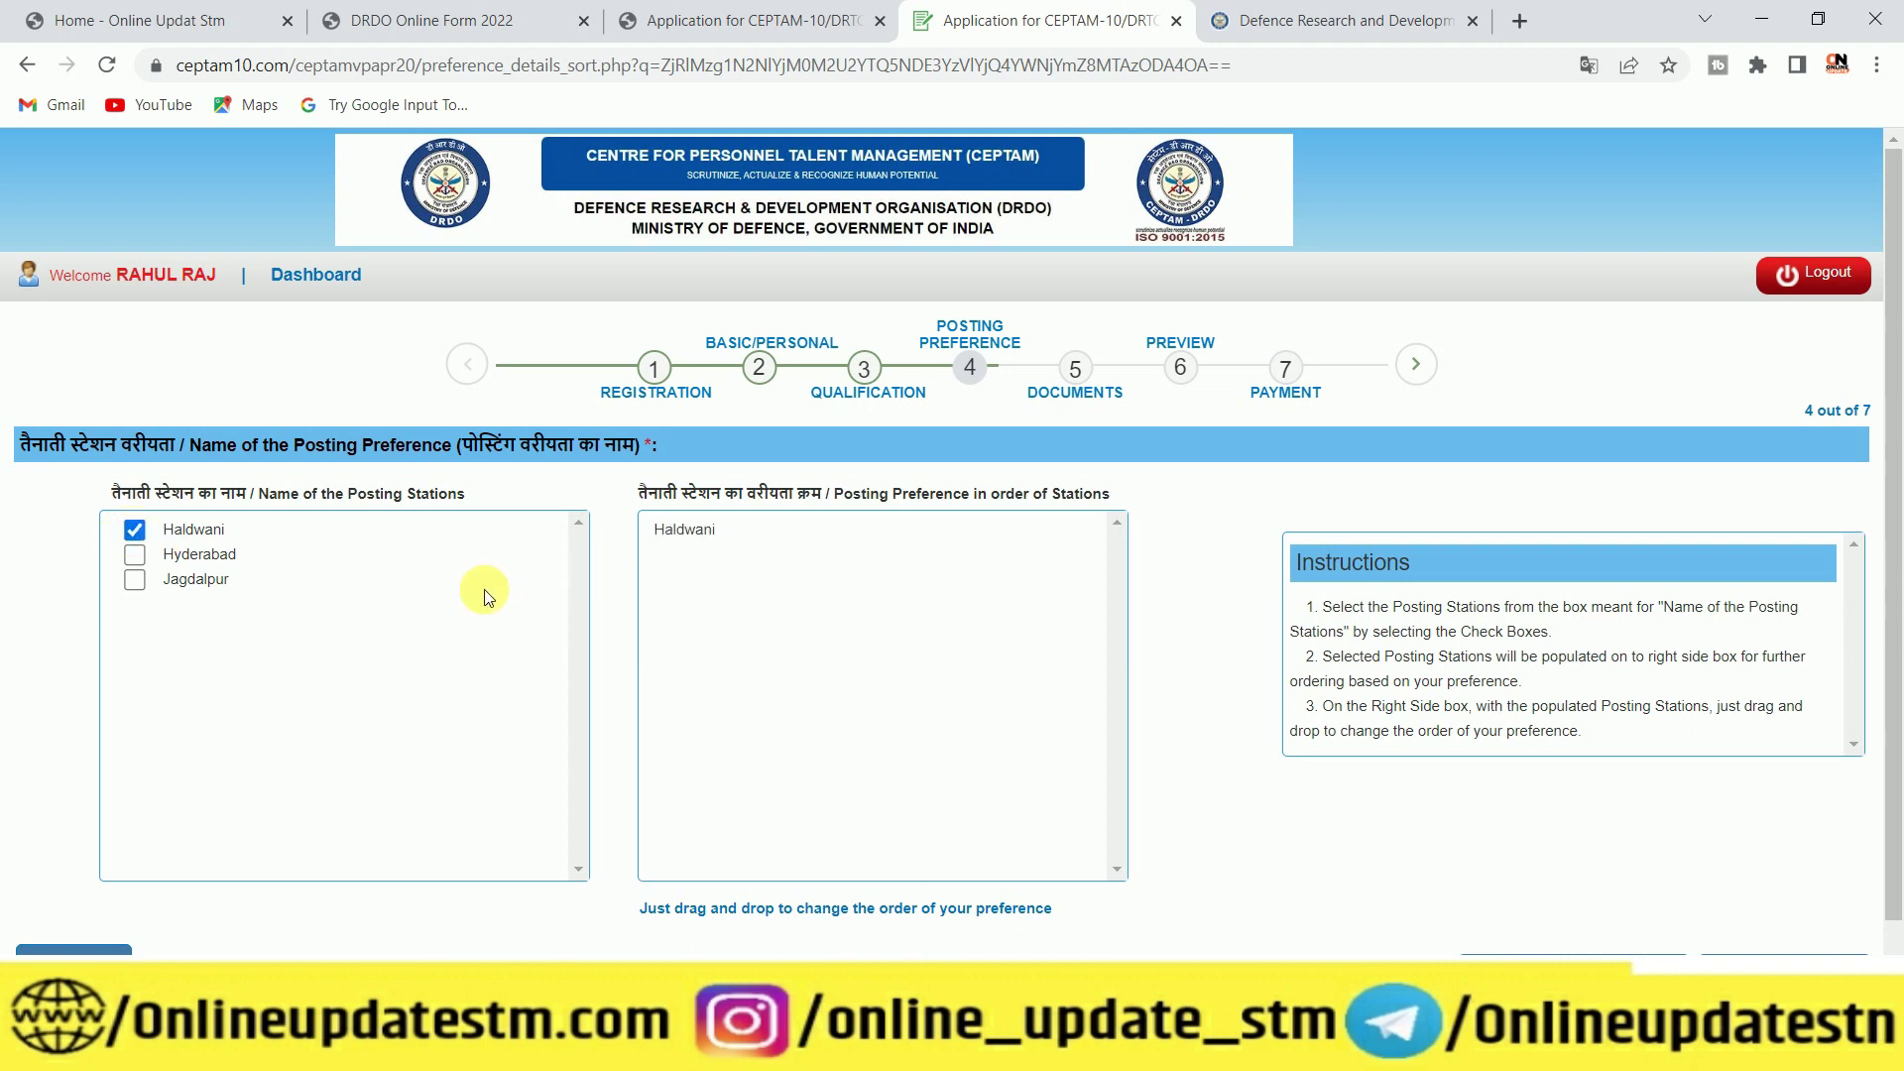
left_click(134, 583)
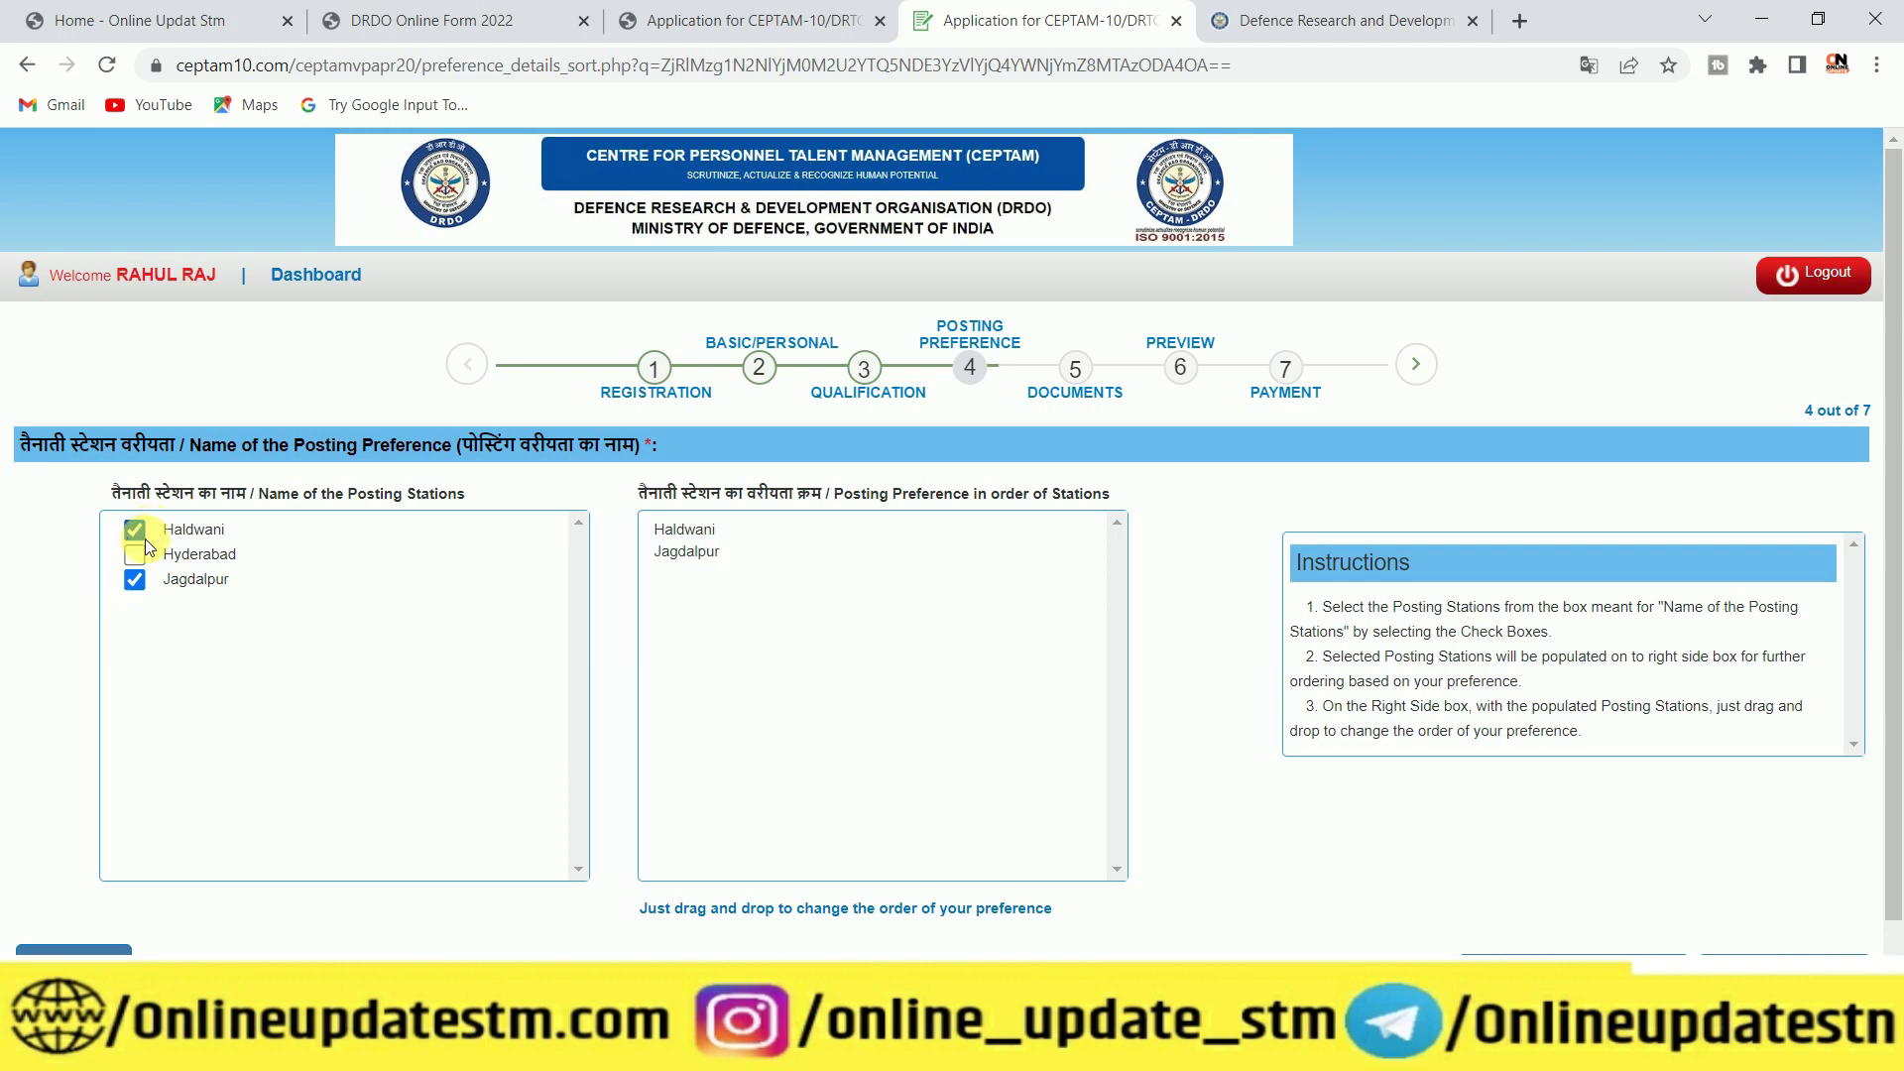
left_click(134, 559)
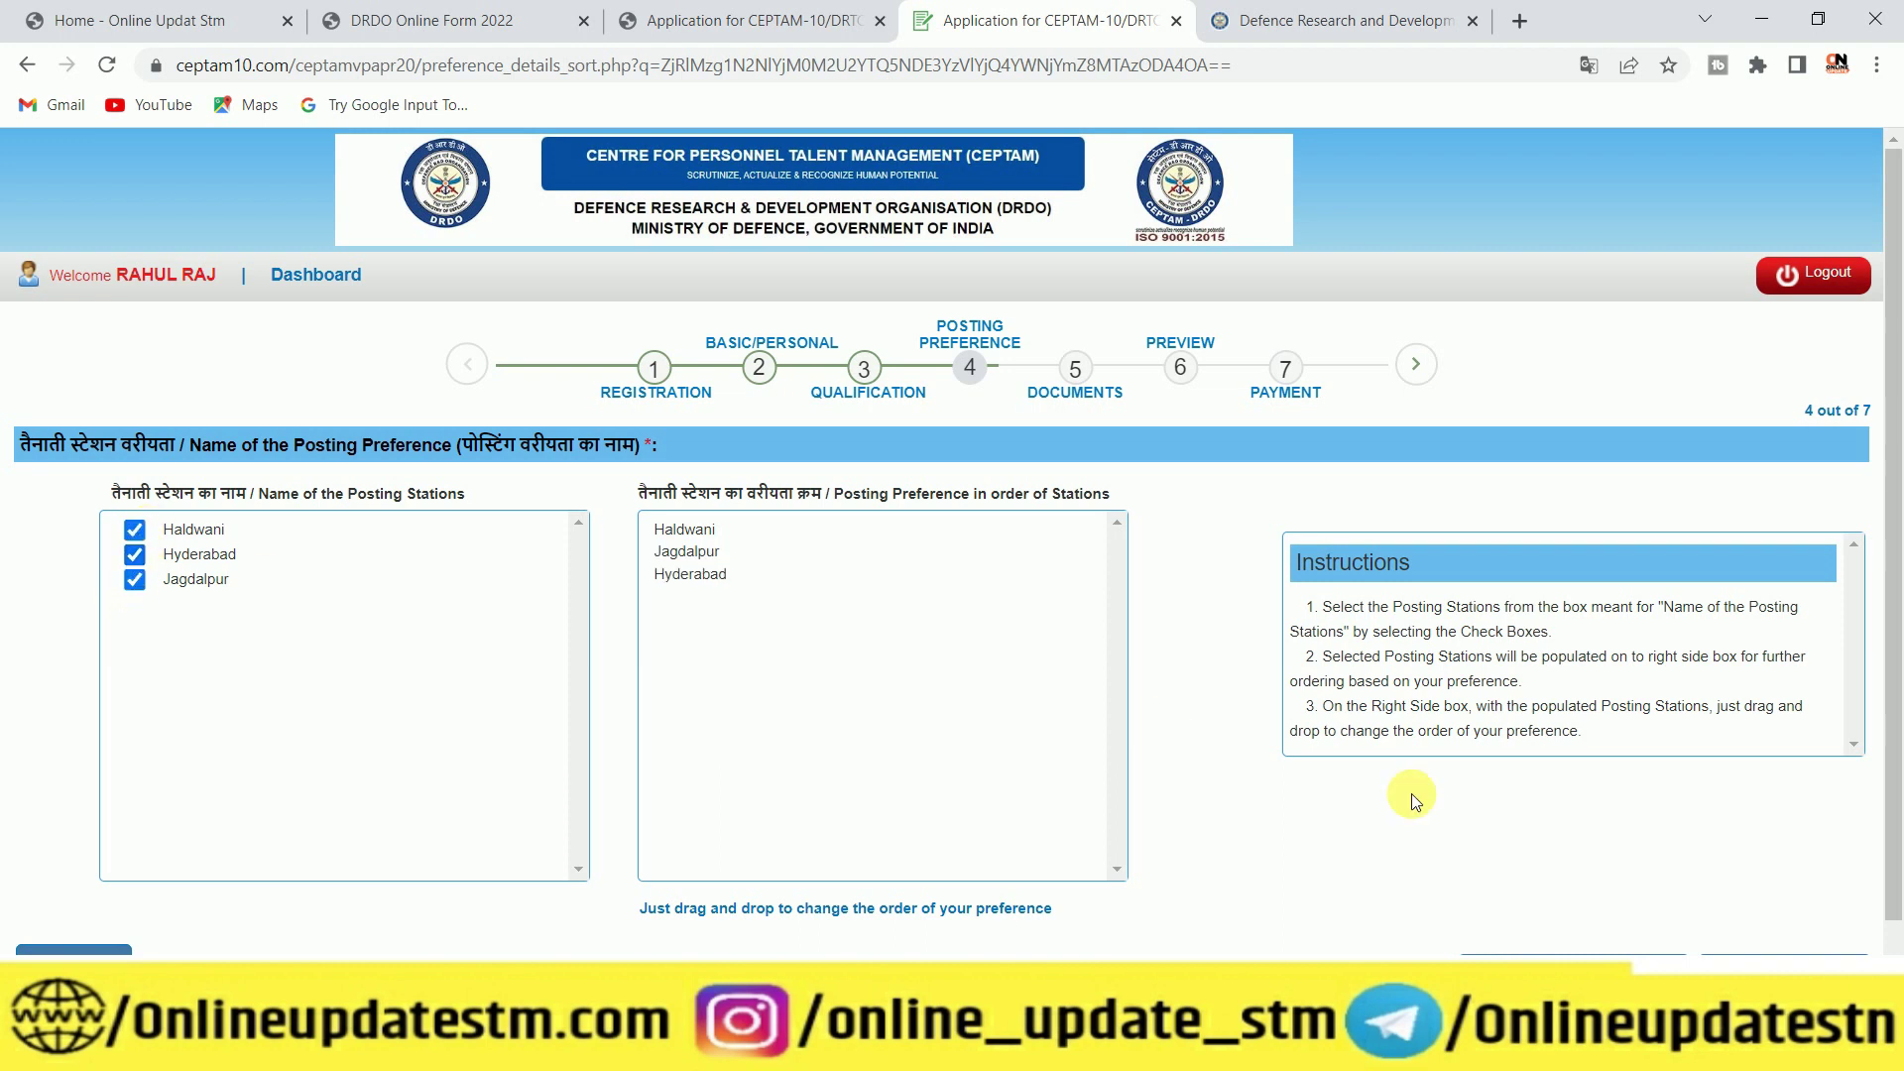
left_click(1573, 967)
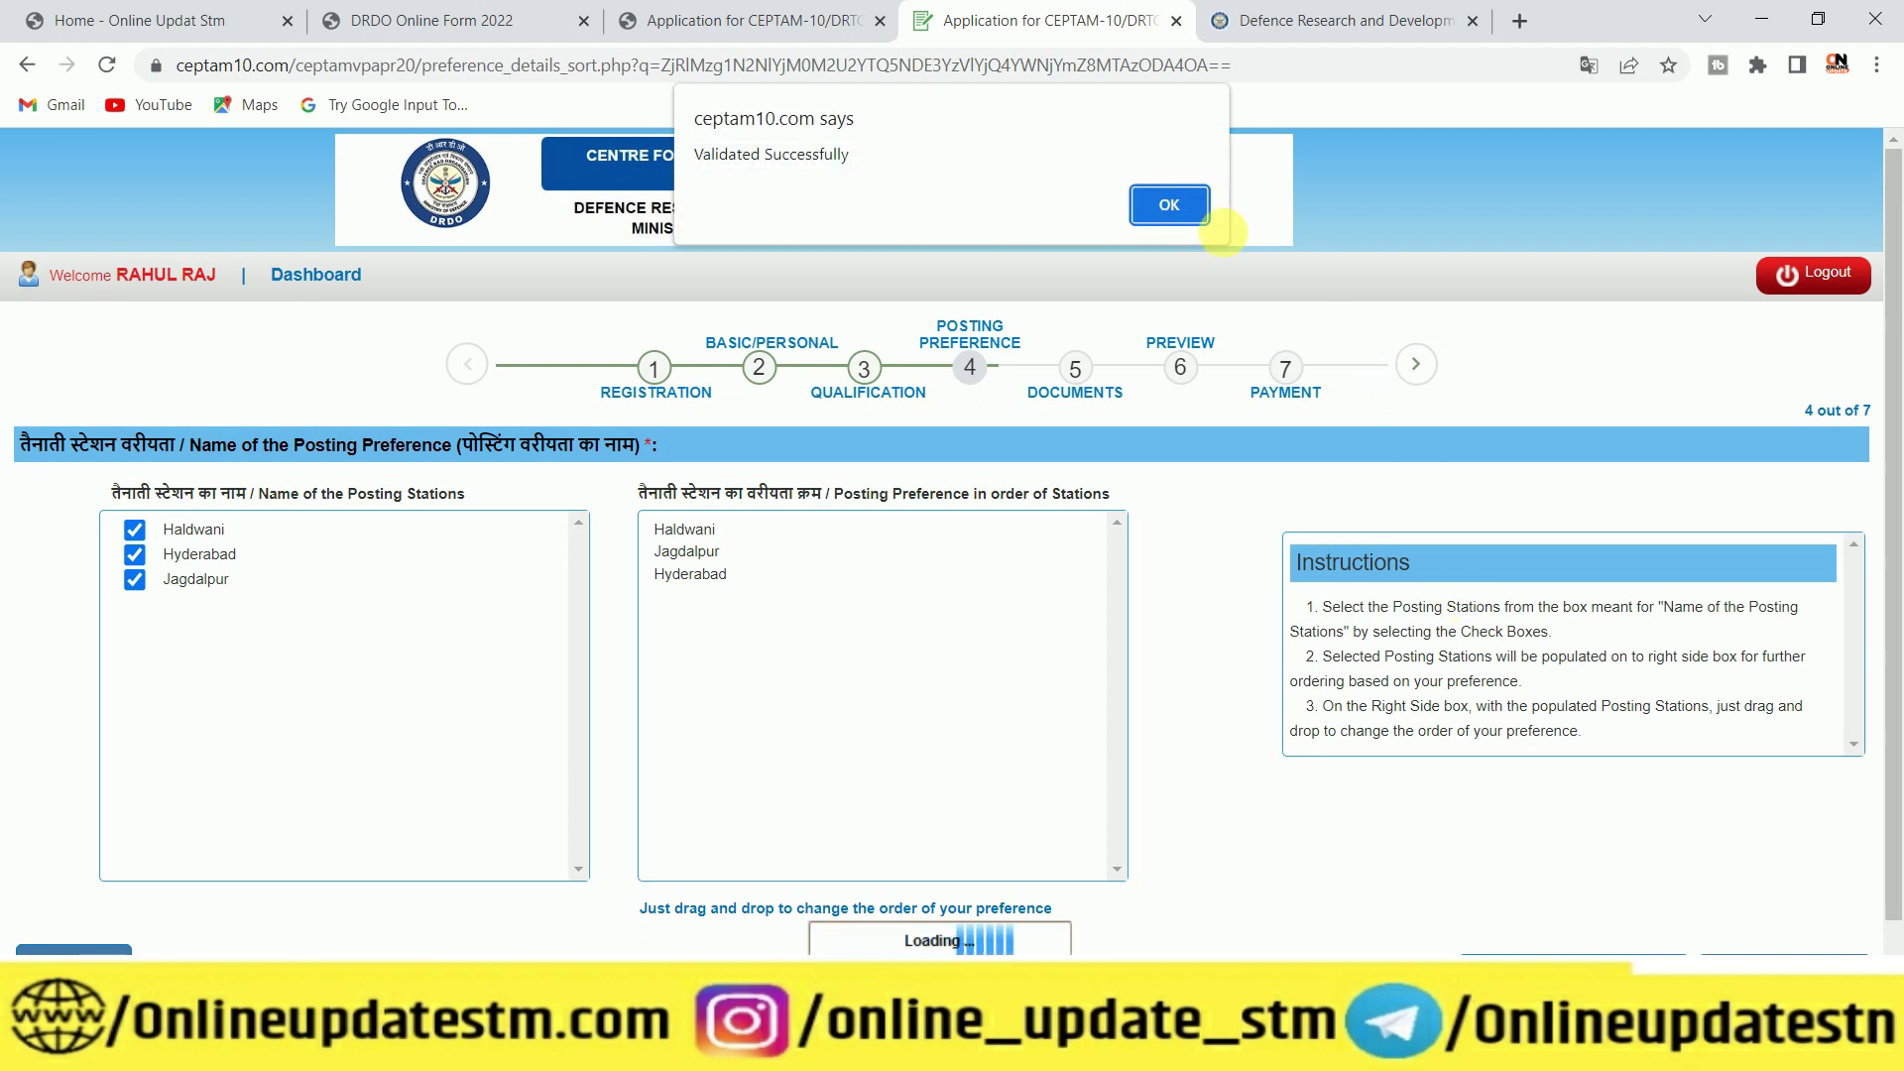
left_click(1170, 204)
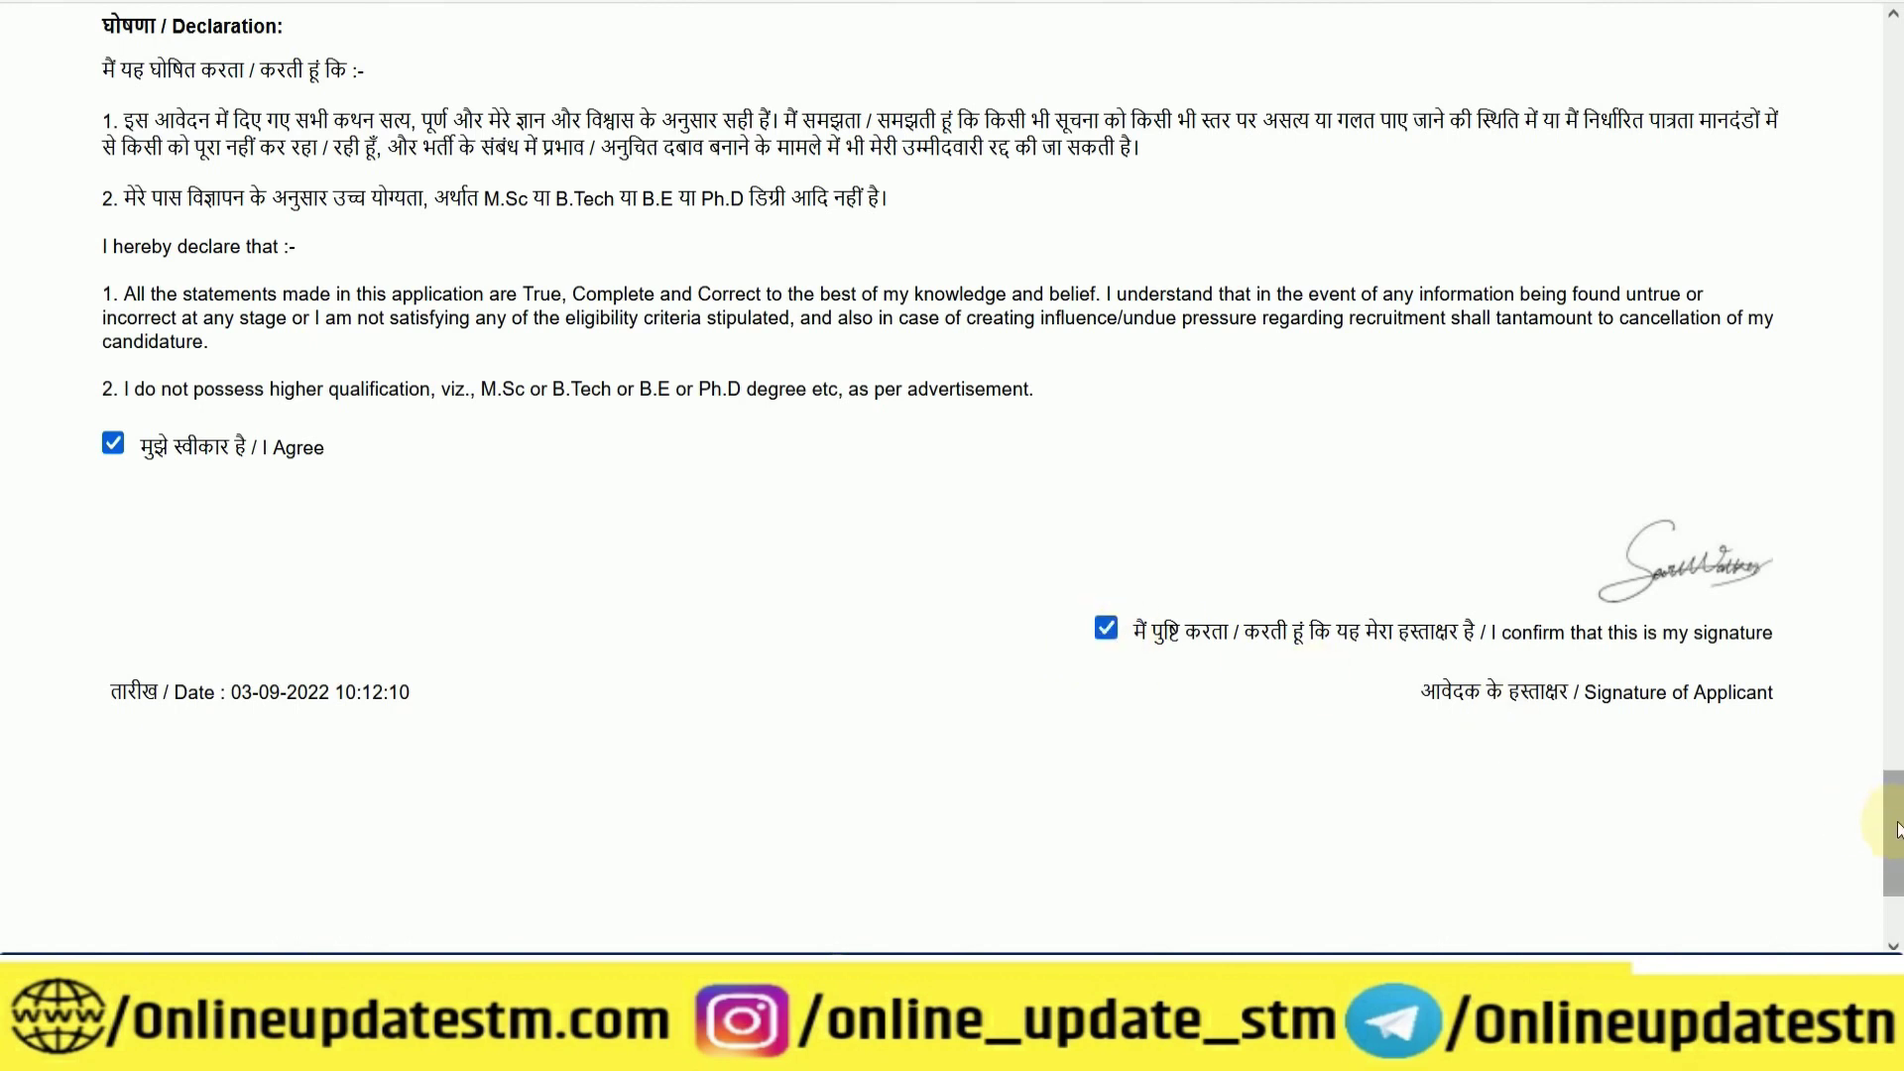
Submit the application finally from the preview's declaration section and accept that its fields become non-editable
scroll(1250, 600, "down", 3)
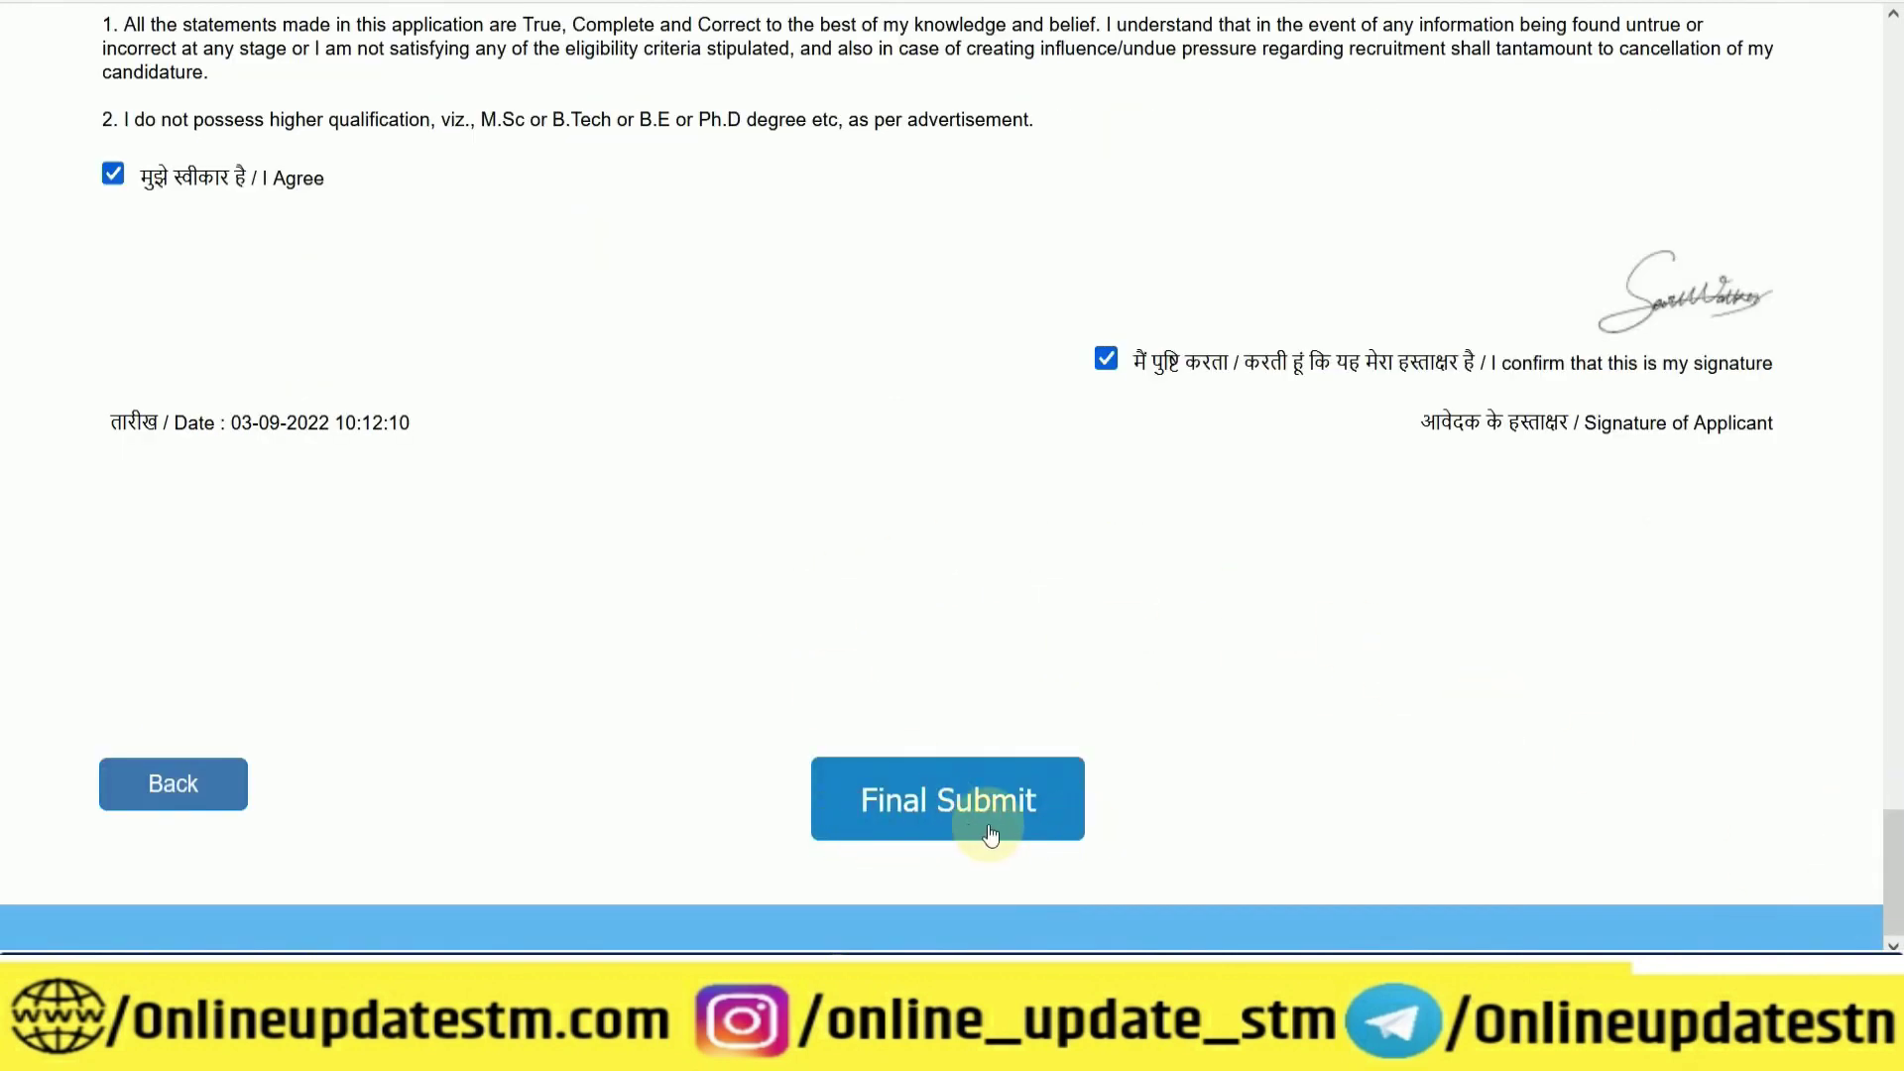
left_click(957, 804)
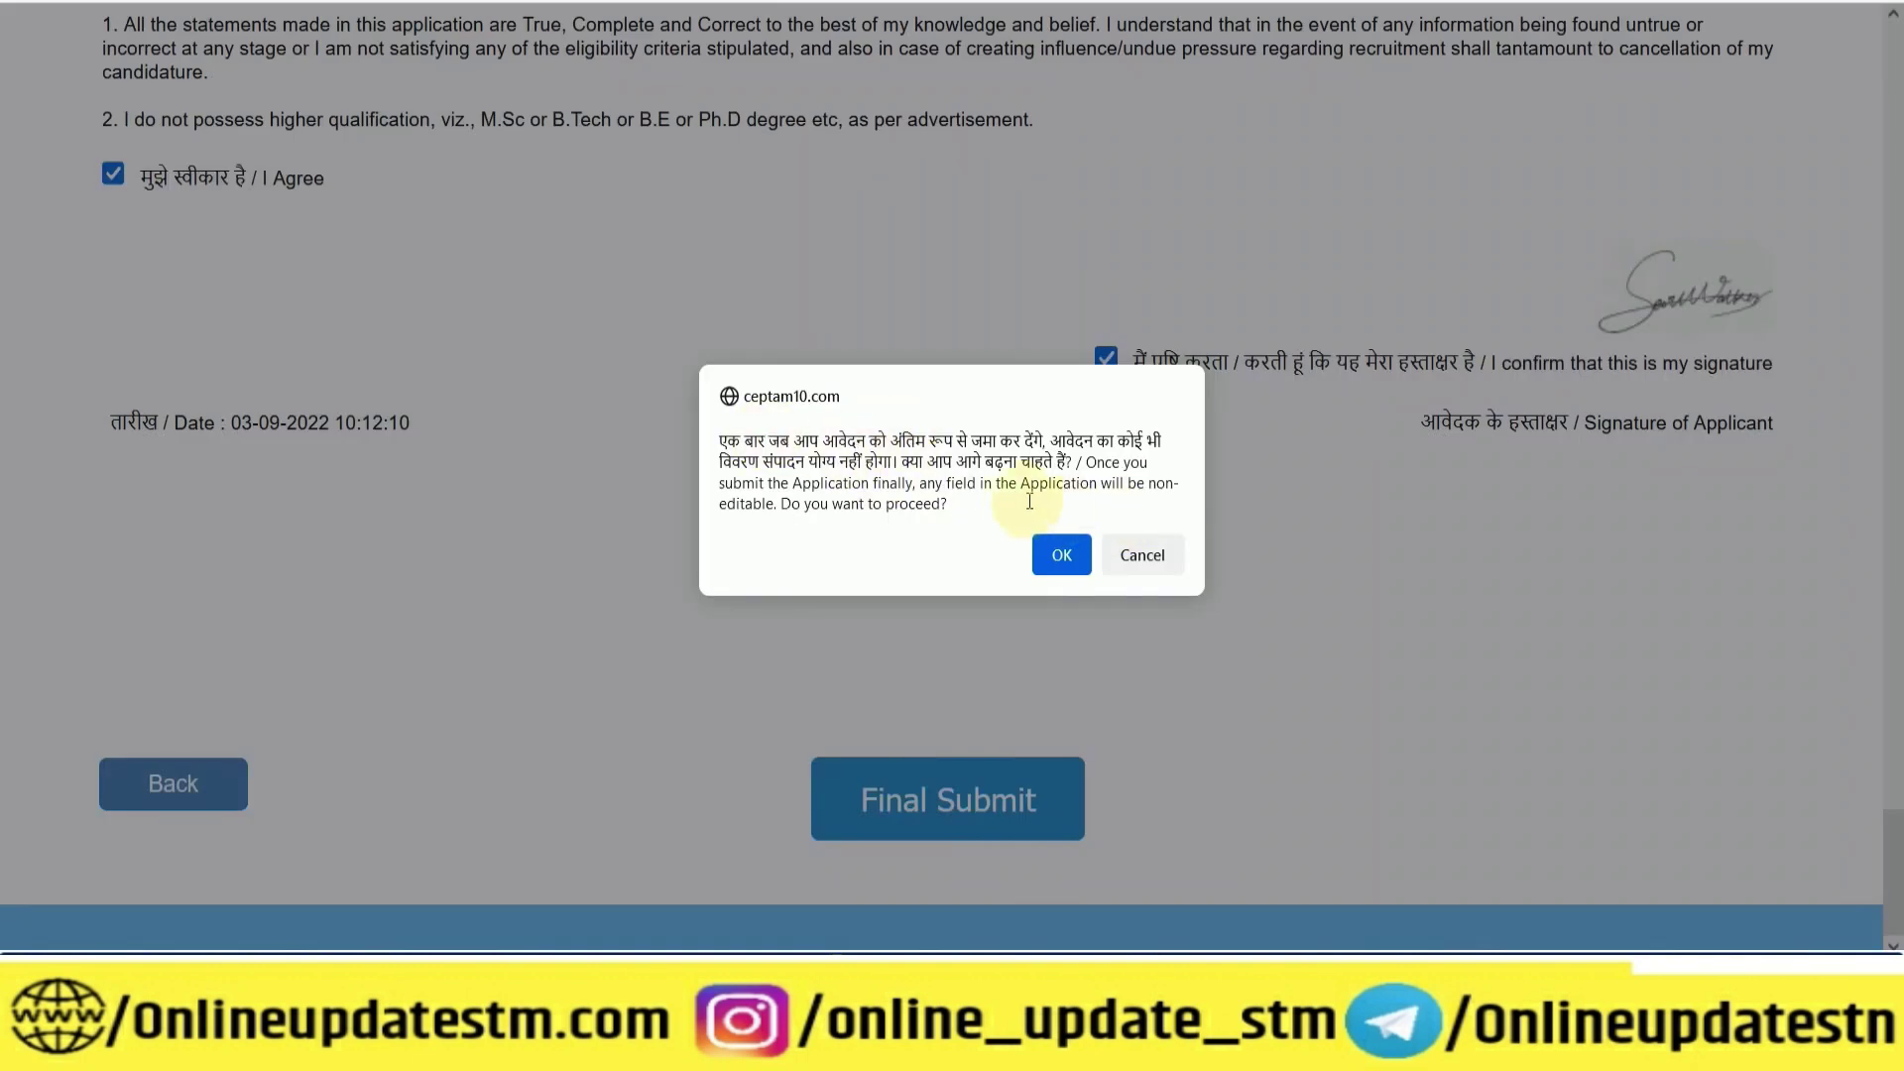
left_click(1058, 554)
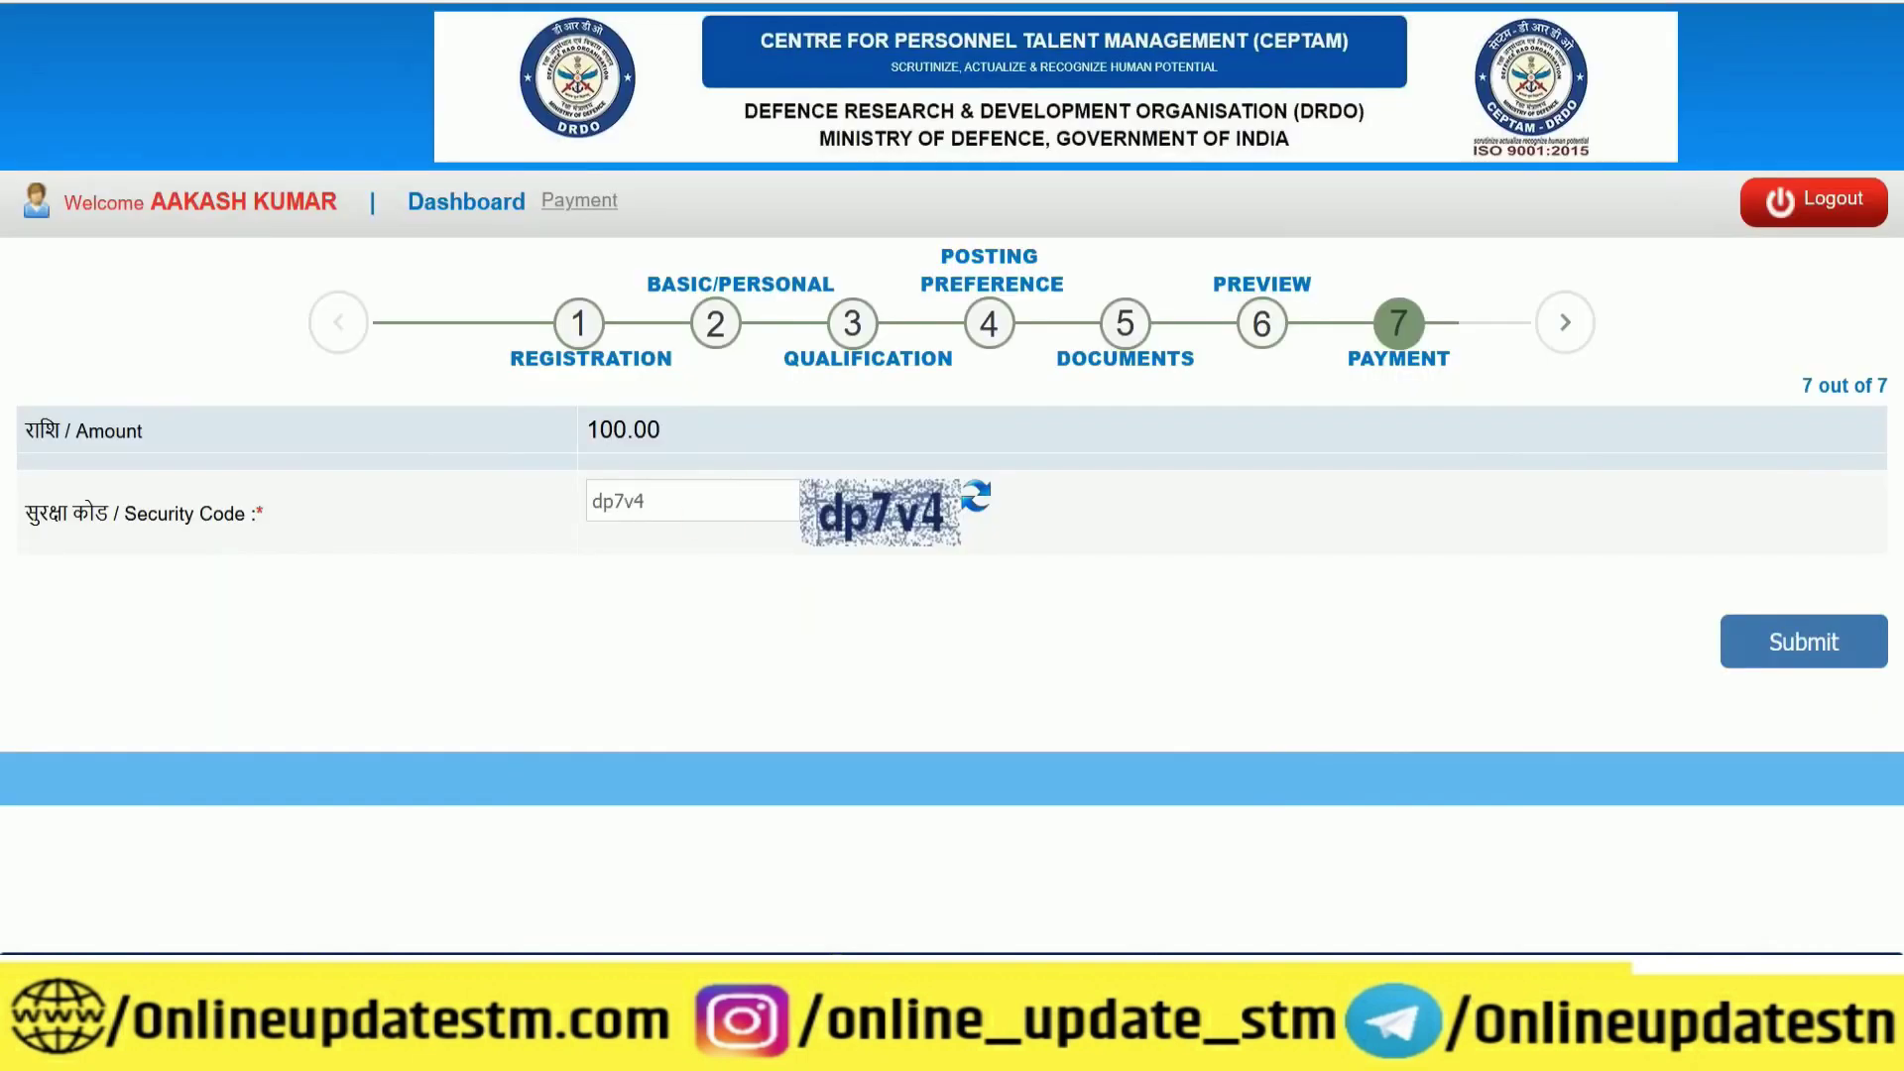
Submit the application fee page and continue to the payment gateway
left_click(1823, 646)
left_click(1059, 523)
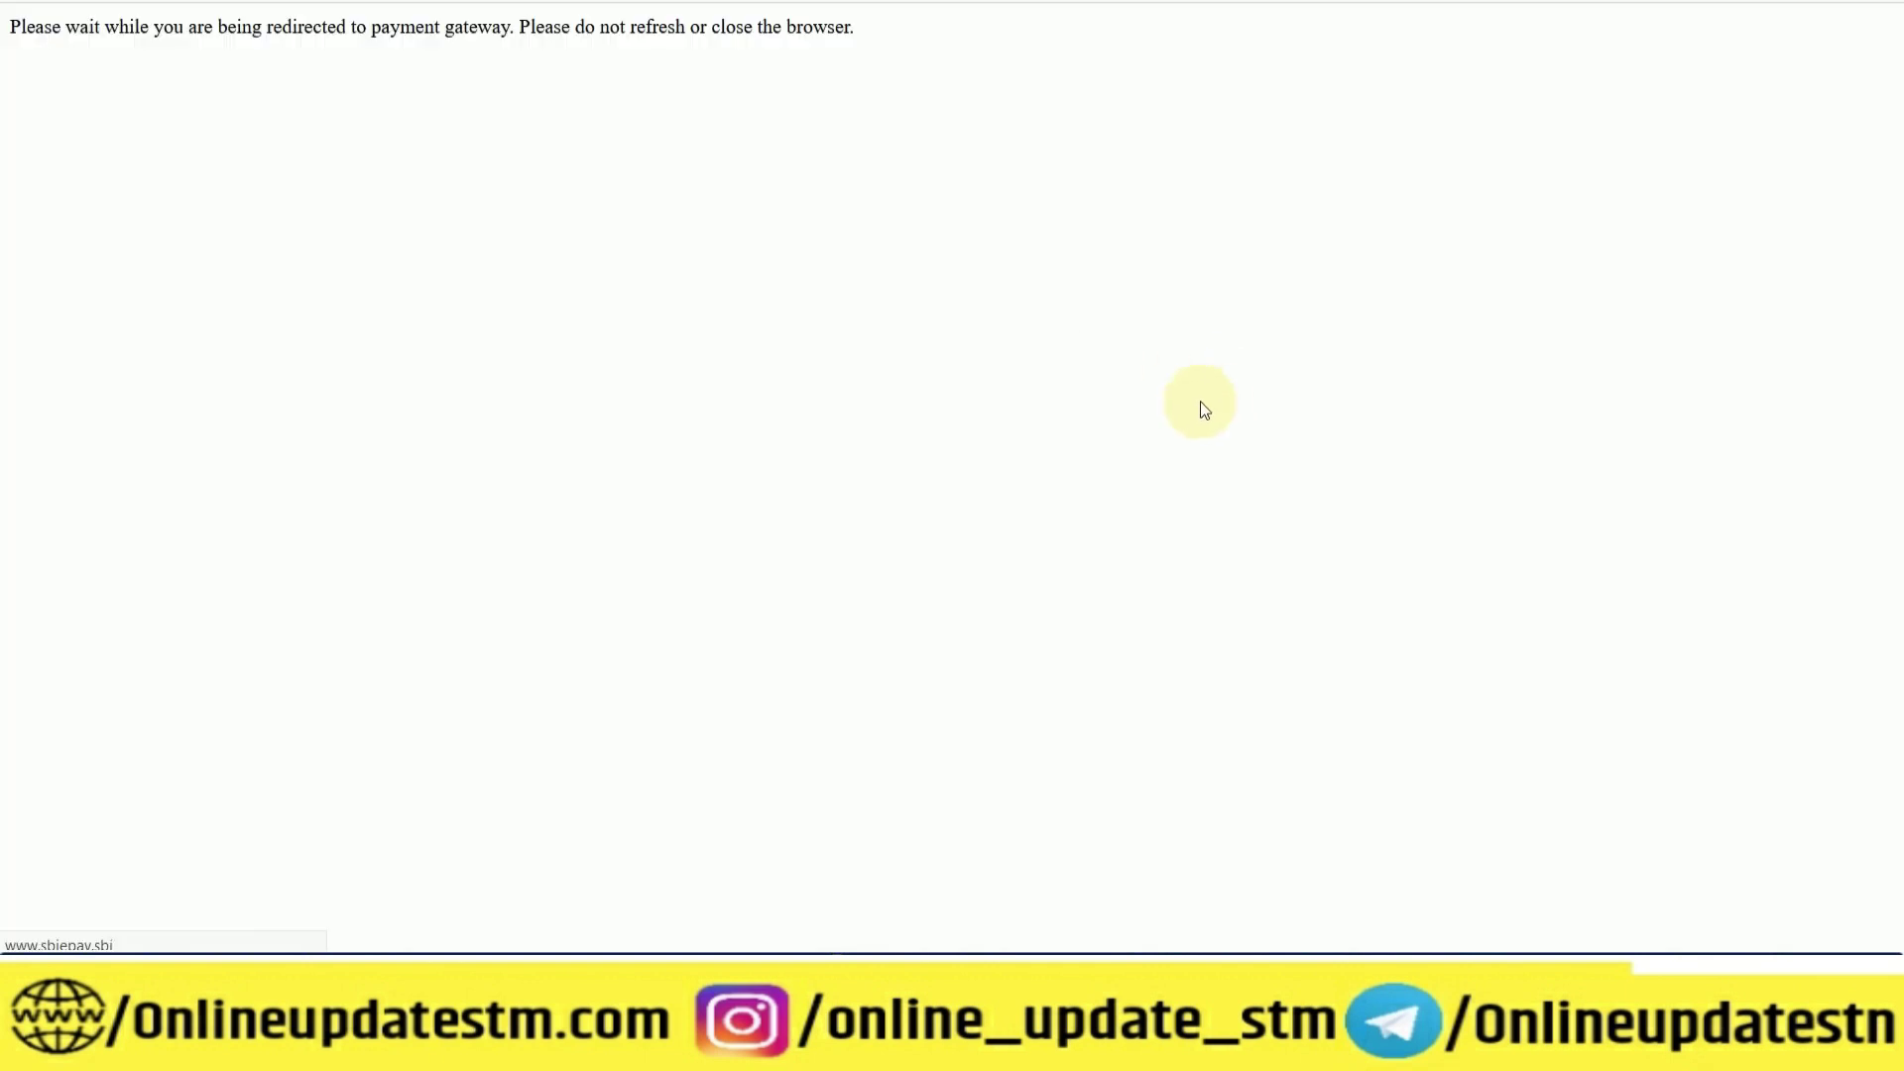